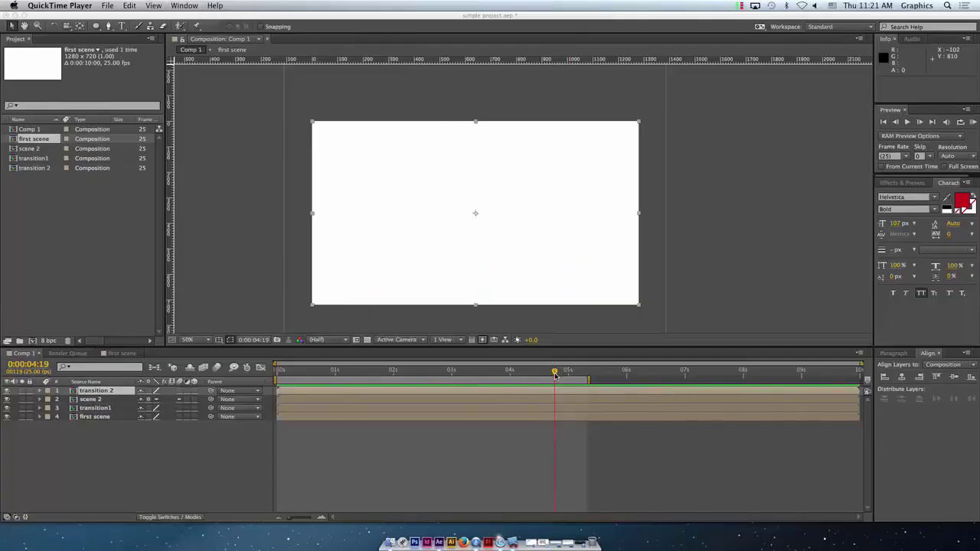
- Bring After Effects forward and scrub through the red circle transition frames
{"action": "left_click", "coordinate": [555, 375]}
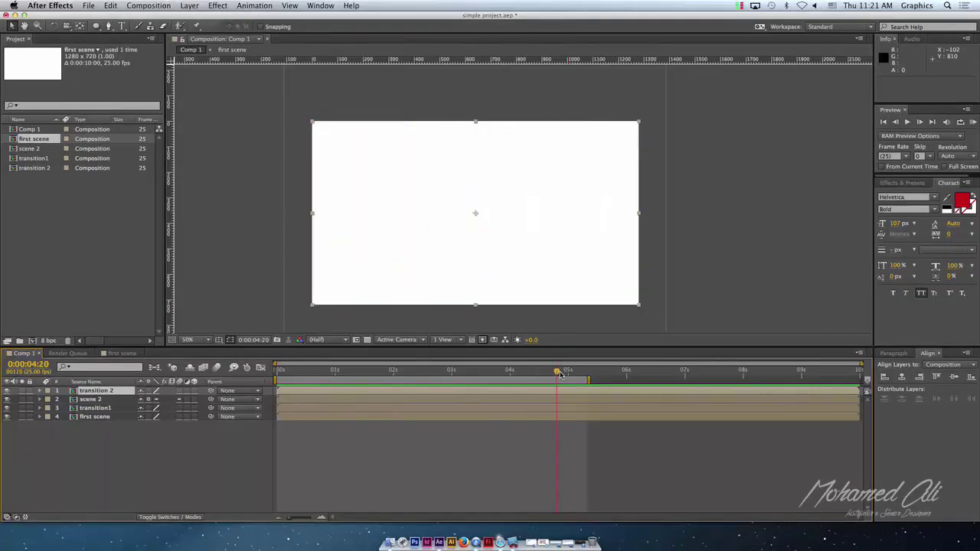
{"action": "left_click_drag", "start_coordinate": [560, 374], "coordinate": [552, 373]}
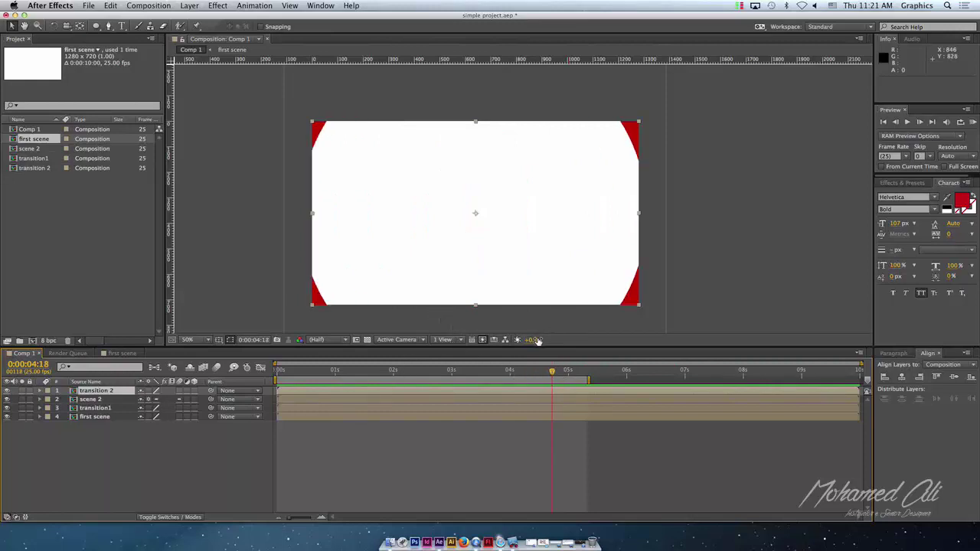
{"action": "mouse_move", "coordinate": [555, 374]}
{"action": "left_mouse_down"}
{"action": "mouse_move", "coordinate": [537, 378]}
{"action": "mouse_move", "coordinate": [555, 385]}
{"action": "mouse_move", "coordinate": [558, 372]}
{"action": "left_mouse_up"}
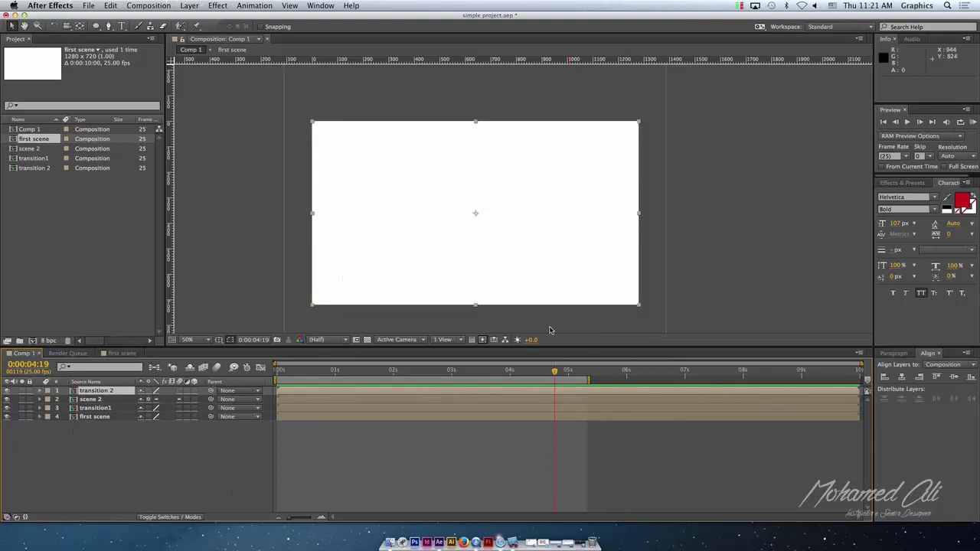
- Deselect all layers and draw a small ellipse near the composition centre
{"action": "left_click_drag", "start_coordinate": [123, 473], "coordinate": [134, 415]}
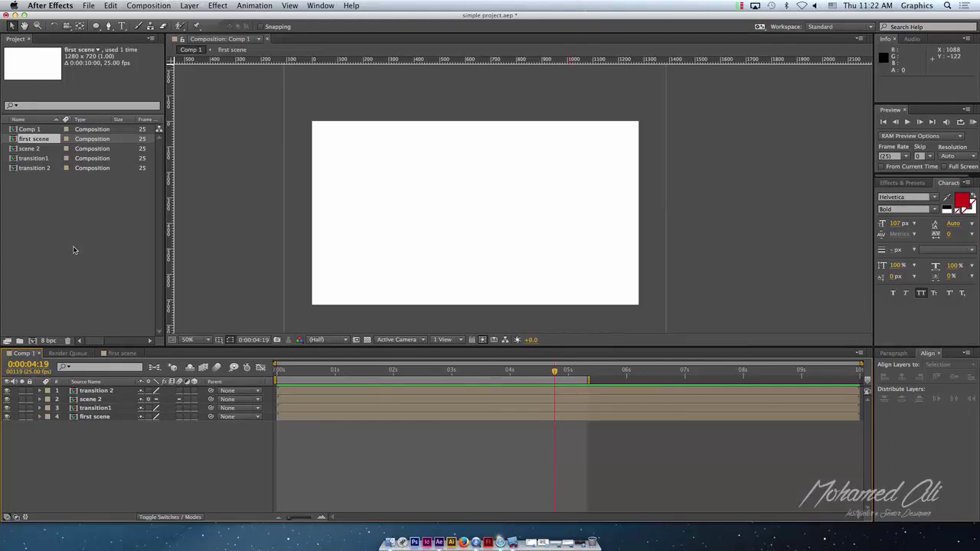
{"action": "left_click", "coordinate": [96, 26]}
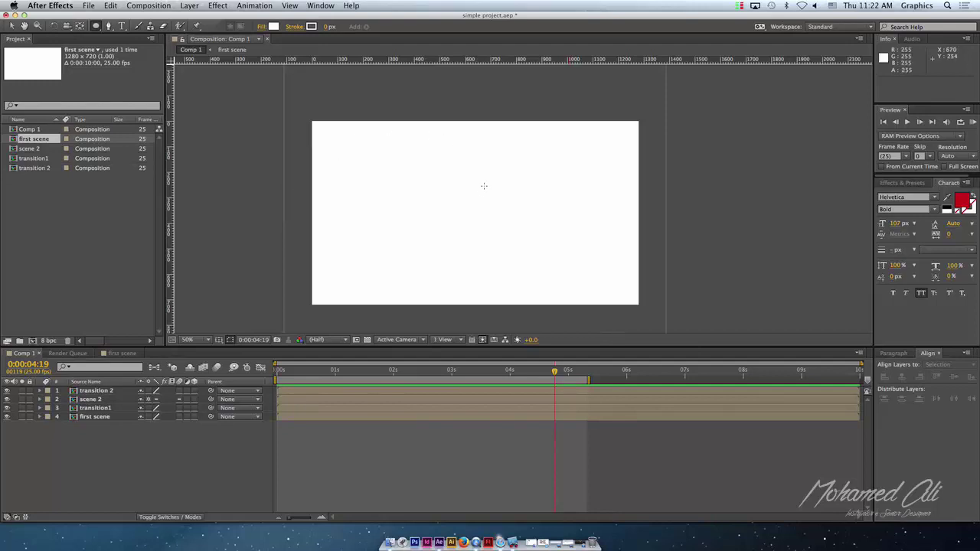
{"action": "mouse_move", "coordinate": [467, 217]}
{"action": "left_mouse_down"}
{"action": "mouse_move", "coordinate": [519, 267]}
{"action": "mouse_move", "coordinate": [501, 239]}
{"action": "left_mouse_up"}
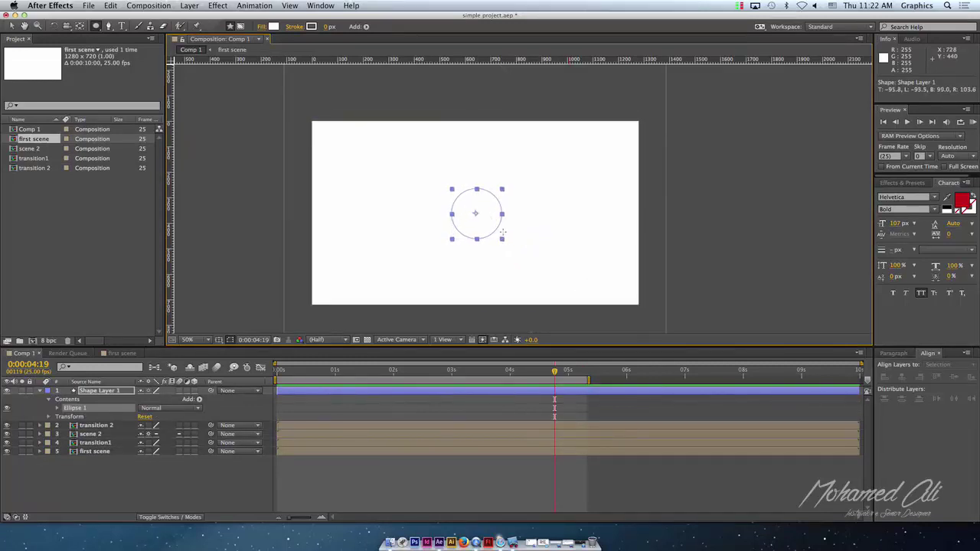
{"action": "left_click", "coordinate": [12, 26]}
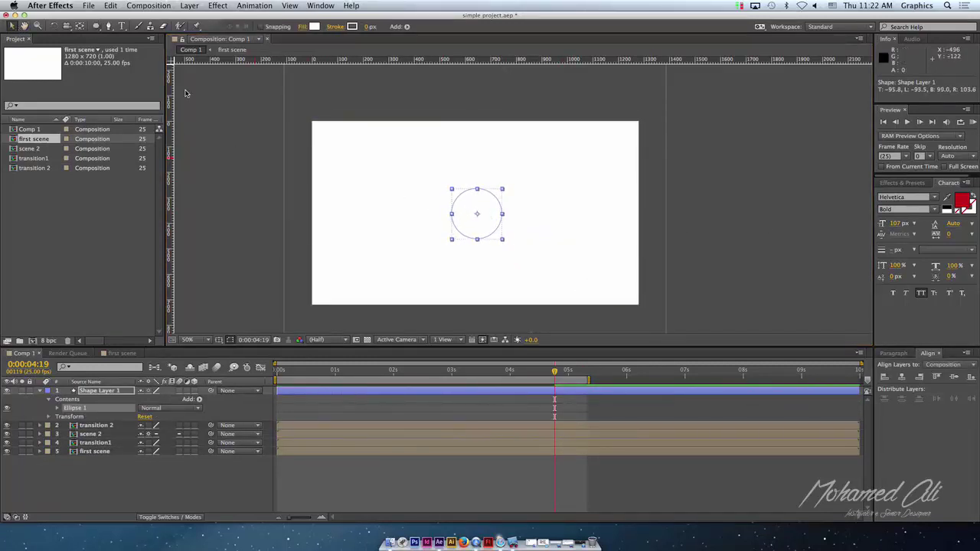
{"action": "key", "text": "period"}
{"action": "key", "text": "period"}
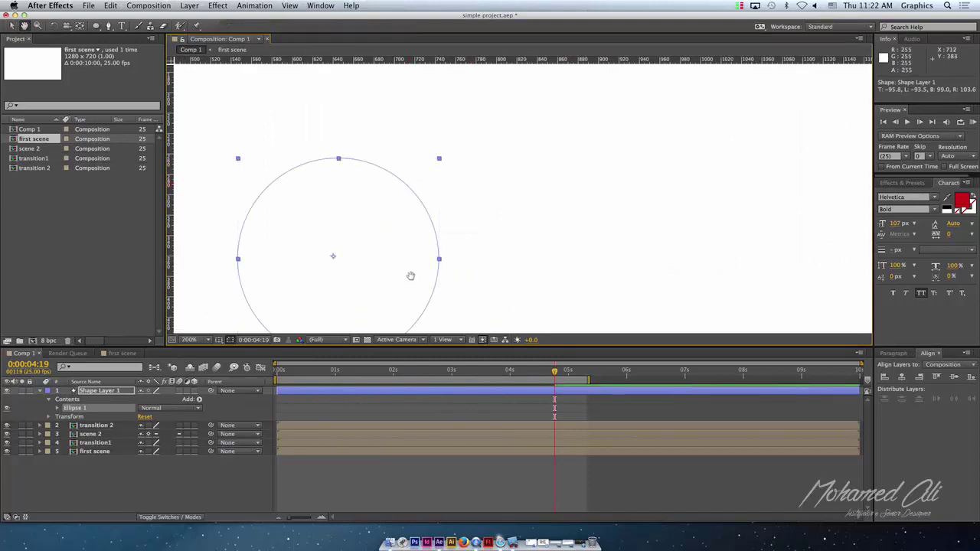
{"action": "left_click_drag", "start_coordinate": [409, 276], "coordinate": [507, 201]}
{"action": "key", "text": "y"}
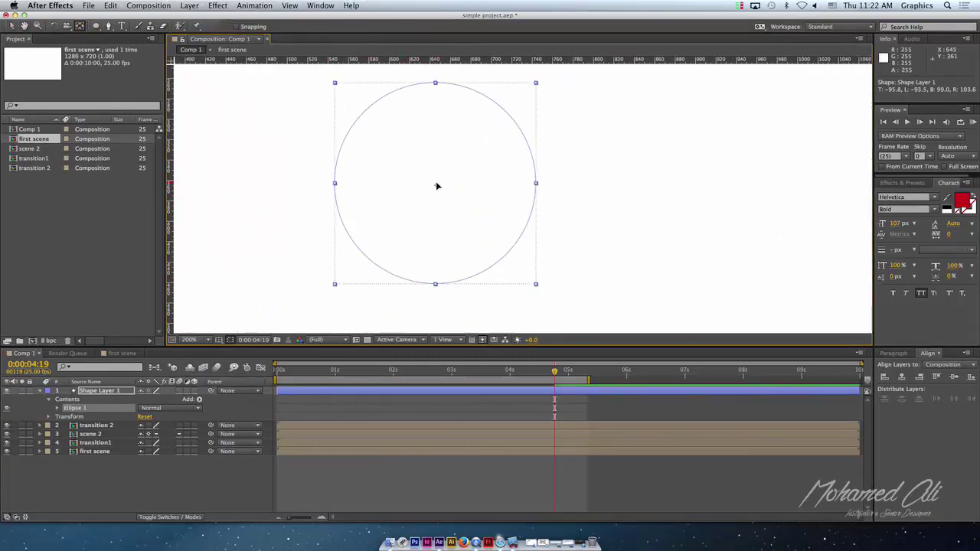
{"action": "key", "text": "v"}
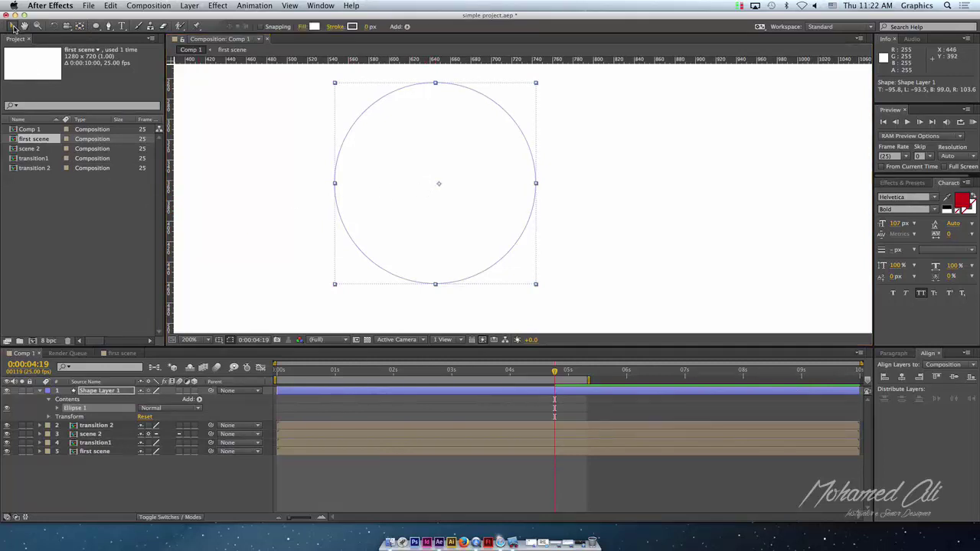
{"action": "key", "text": "comma"}
{"action": "key", "text": "comma"}
{"action": "key", "text": "comma"}
{"action": "key", "text": "comma"}
{"action": "key", "text": "comma"}
{"action": "key", "text": "comma"}
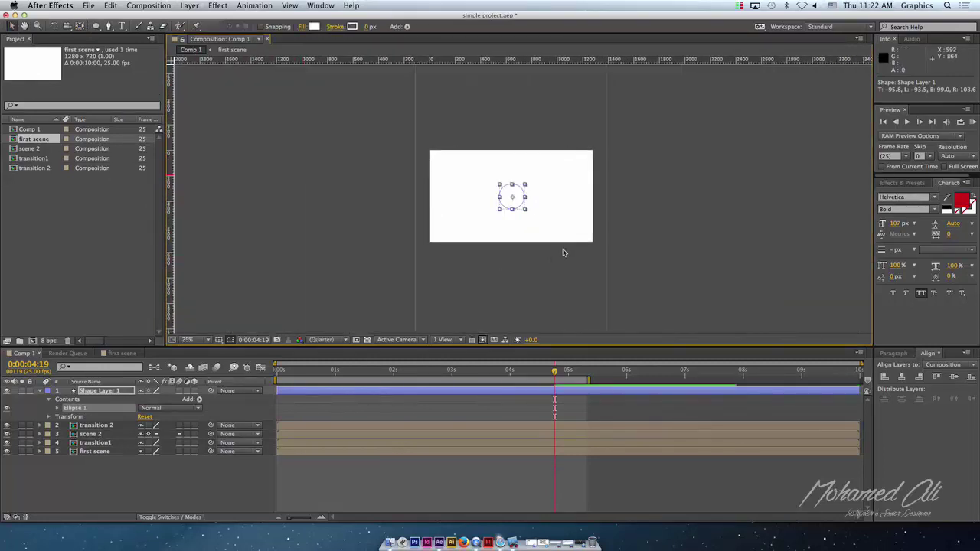
{"action": "key", "text": "period"}
{"action": "key", "text": "period"}
{"action": "key", "text": "period"}
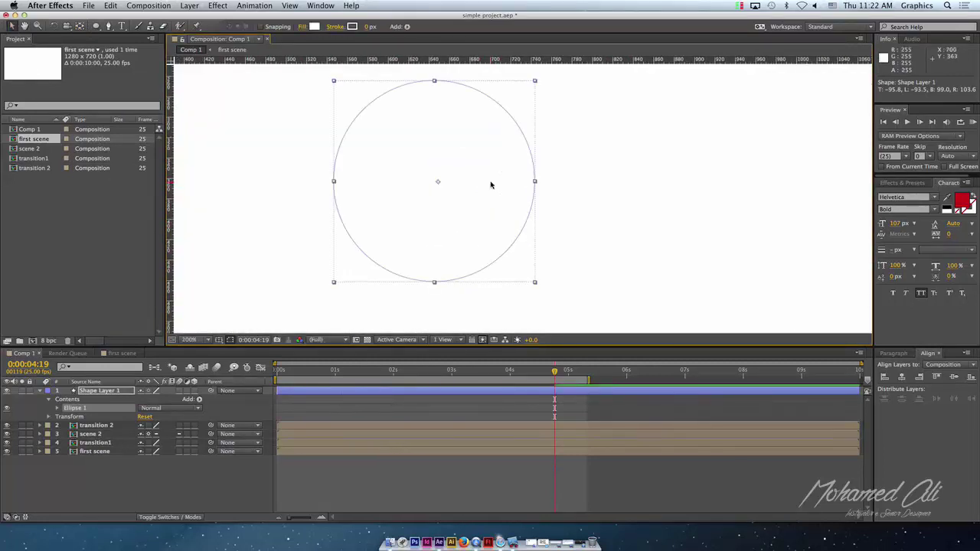
{"action": "left_click_drag", "start_coordinate": [498, 264], "coordinate": [509, 239]}
{"action": "key", "text": "v"}
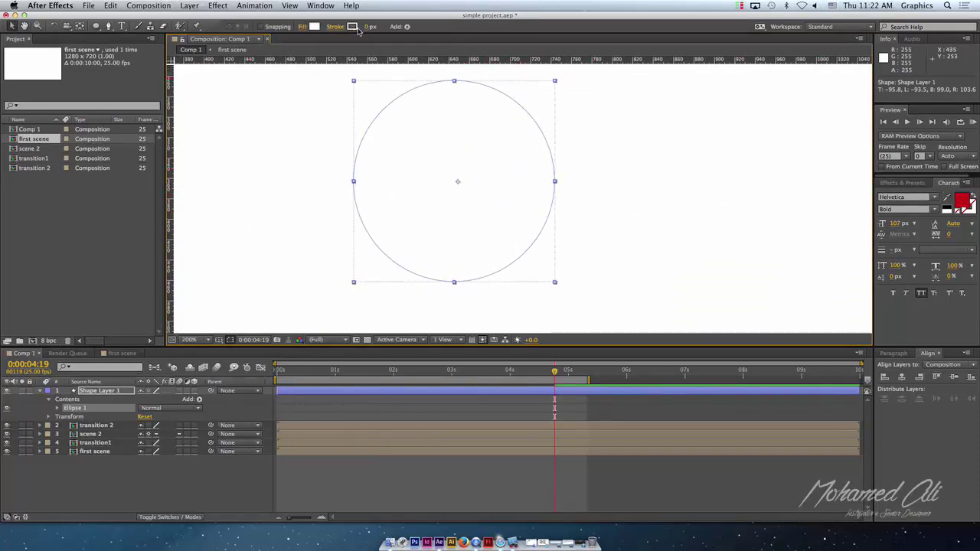
- Fill the circle with bright cyan (00E3FF) and set the viewer back to 100%
{"action": "left_click", "coordinate": [314, 27]}
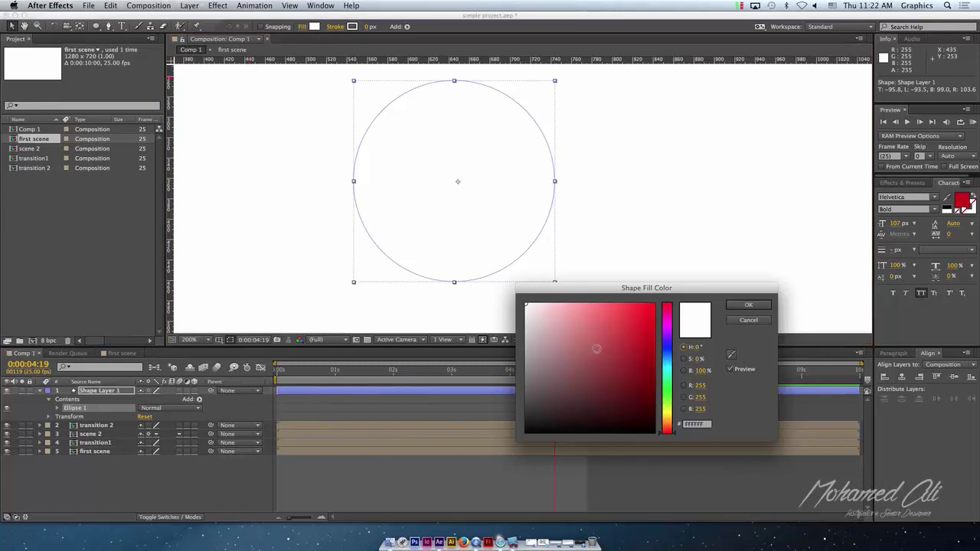
{"action": "left_click", "coordinate": [668, 363]}
{"action": "left_click_drag", "start_coordinate": [641, 322], "coordinate": [671, 284]}
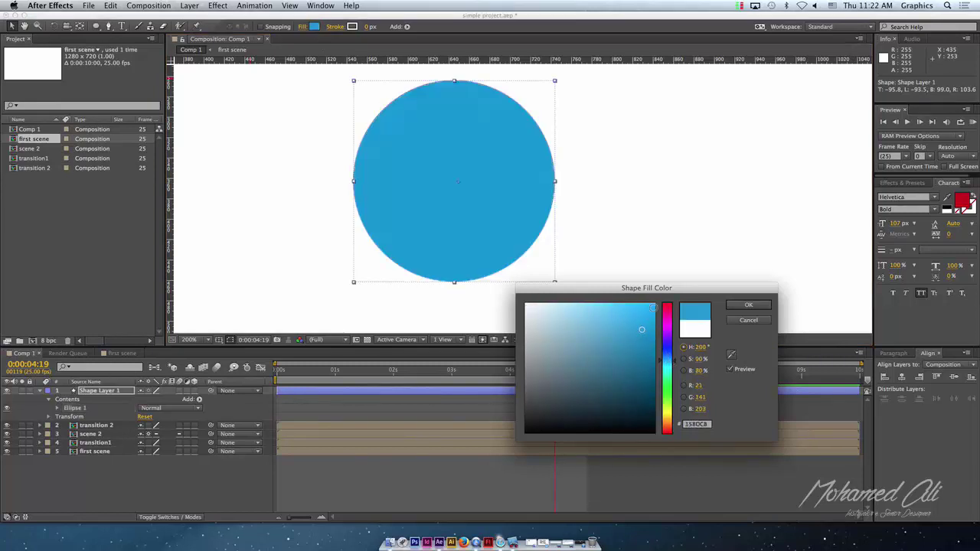
{"action": "left_click_drag", "start_coordinate": [651, 335], "coordinate": [655, 304]}
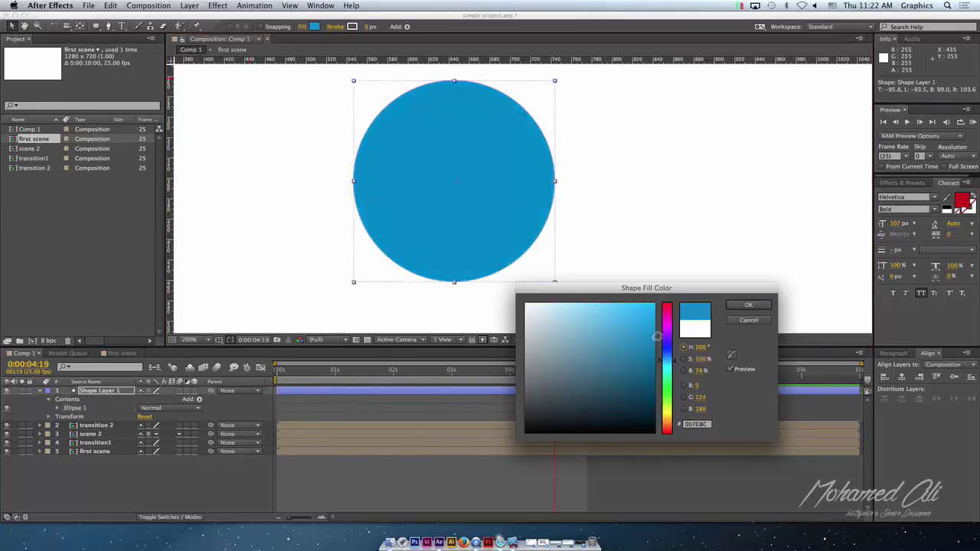
{"action": "left_click_drag", "start_coordinate": [672, 357], "coordinate": [673, 370]}
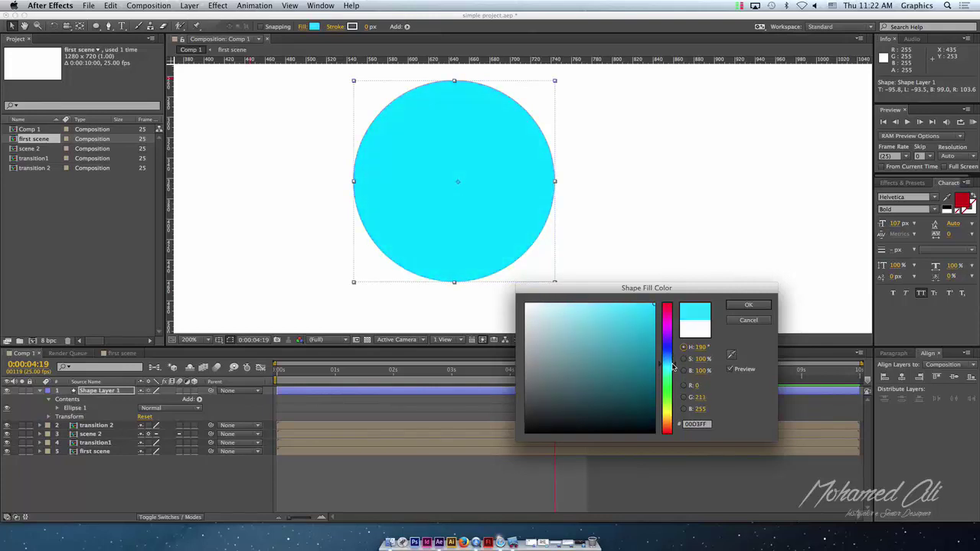
{"action": "left_click", "coordinate": [740, 306]}
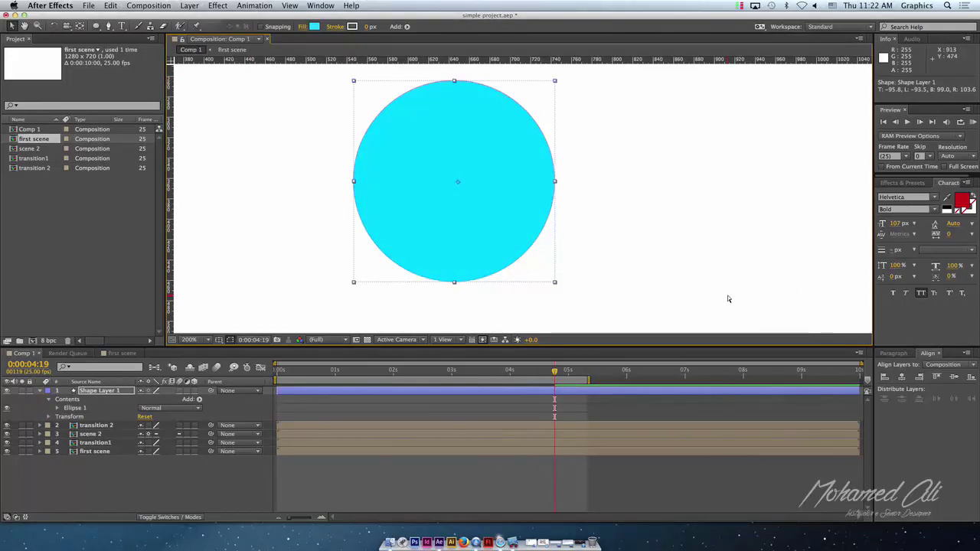
{"action": "key", "text": "comma"}
{"action": "key", "text": "comma"}
{"action": "key", "text": "period"}
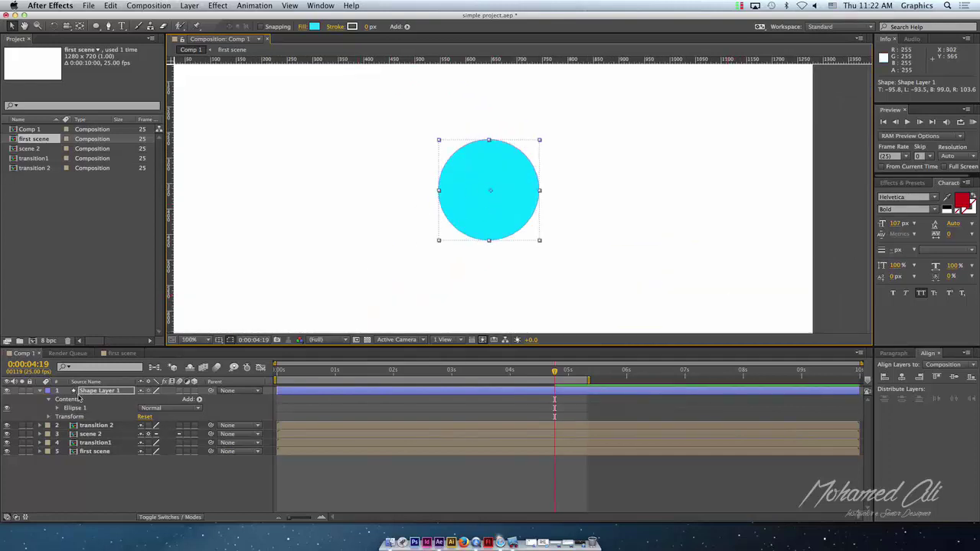
- Start Shape Layer 1 at 0:00:04:19 and extend the work area to the 10-second end
{"action": "left_click", "coordinate": [47, 391]}
{"action": "left_click", "coordinate": [90, 391]}
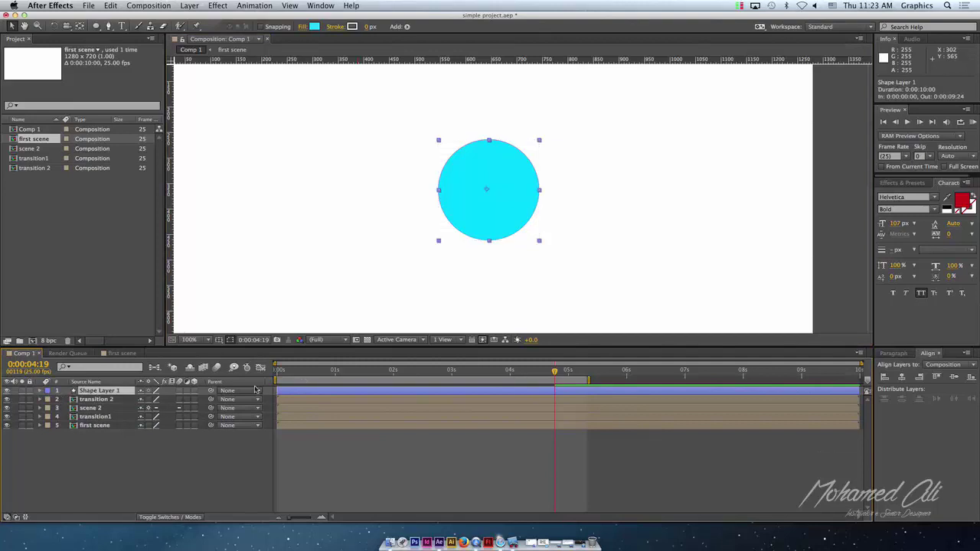
{"action": "left_click_drag", "start_coordinate": [554, 373], "coordinate": [554, 378]}
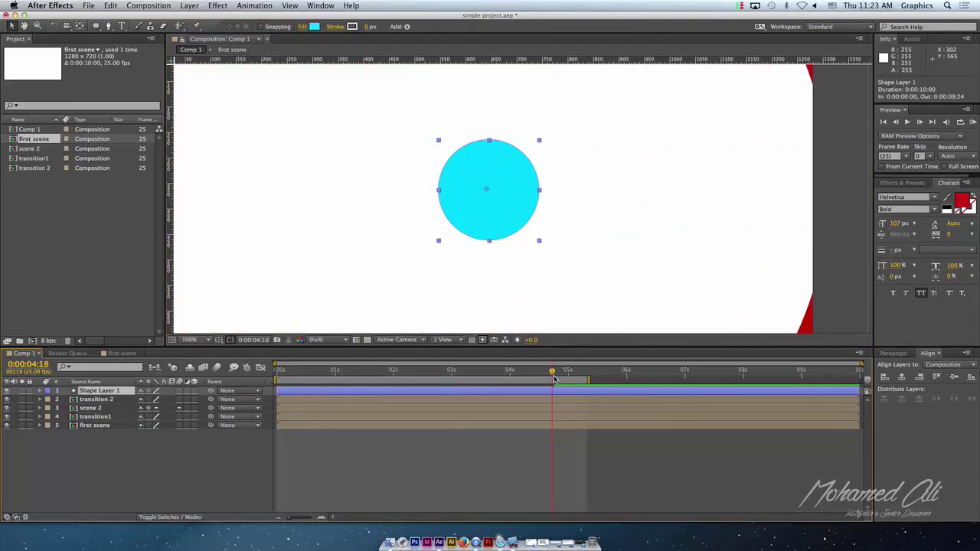
{"action": "key", "text": "comma"}
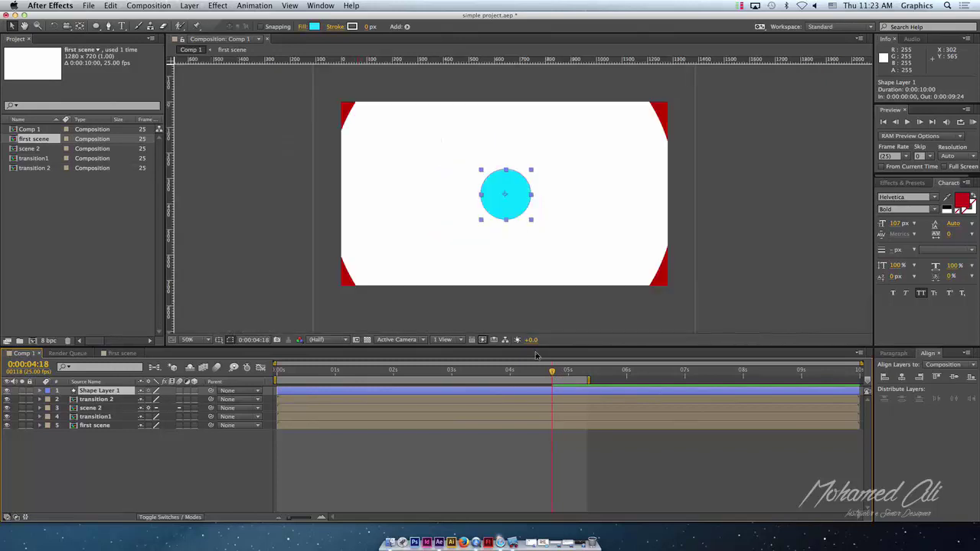
{"action": "left_click_drag", "start_coordinate": [552, 373], "coordinate": [555, 381]}
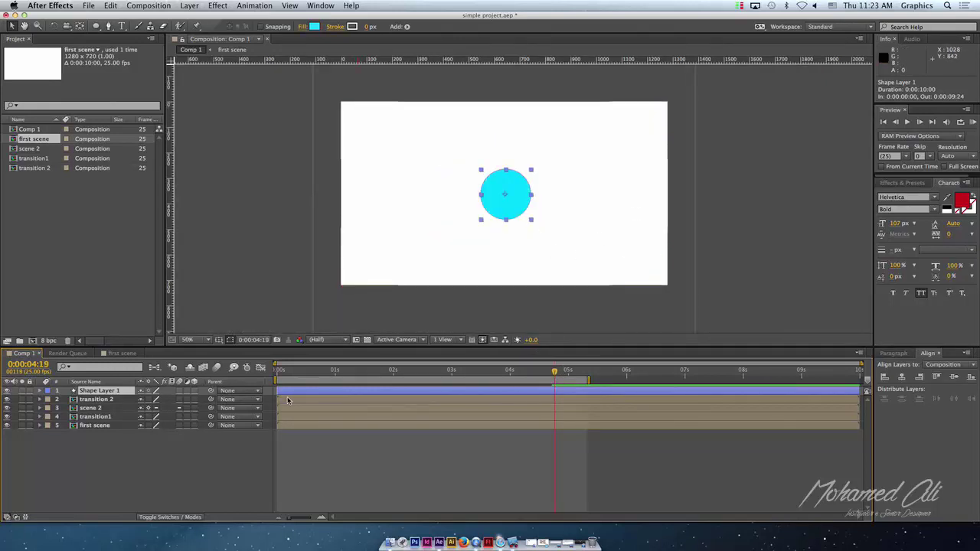
{"action": "left_click_drag", "start_coordinate": [279, 391], "coordinate": [554, 391]}
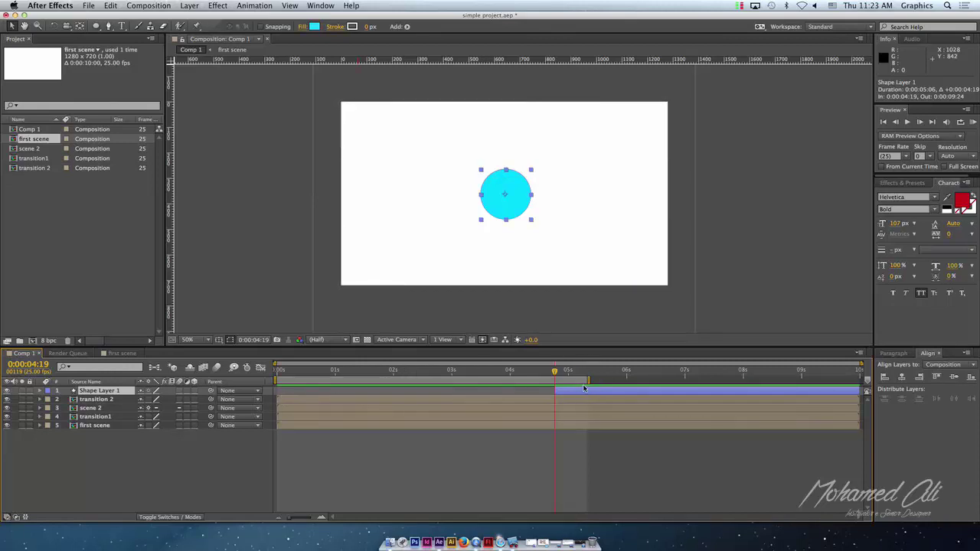
{"action": "left_click_drag", "start_coordinate": [588, 378], "coordinate": [860, 379]}
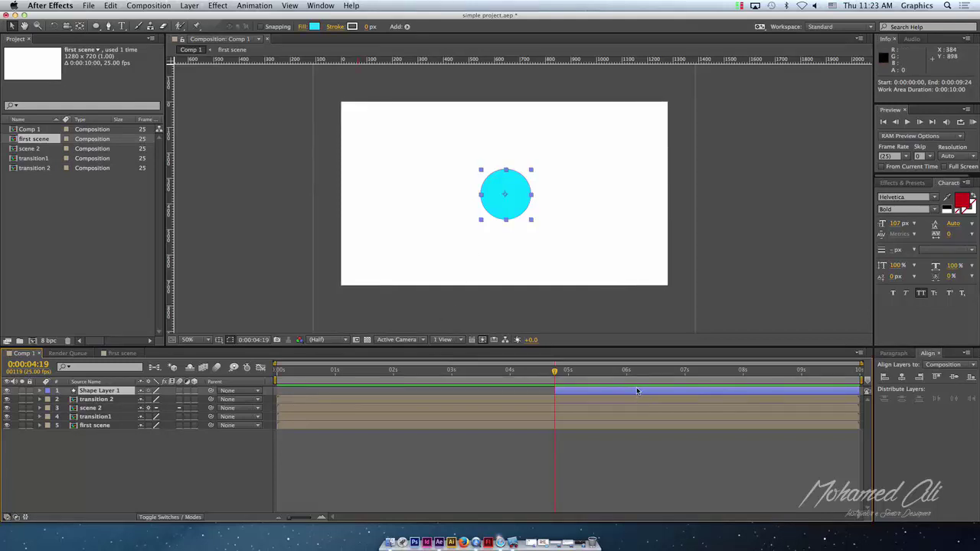
{"action": "key", "text": "slash"}
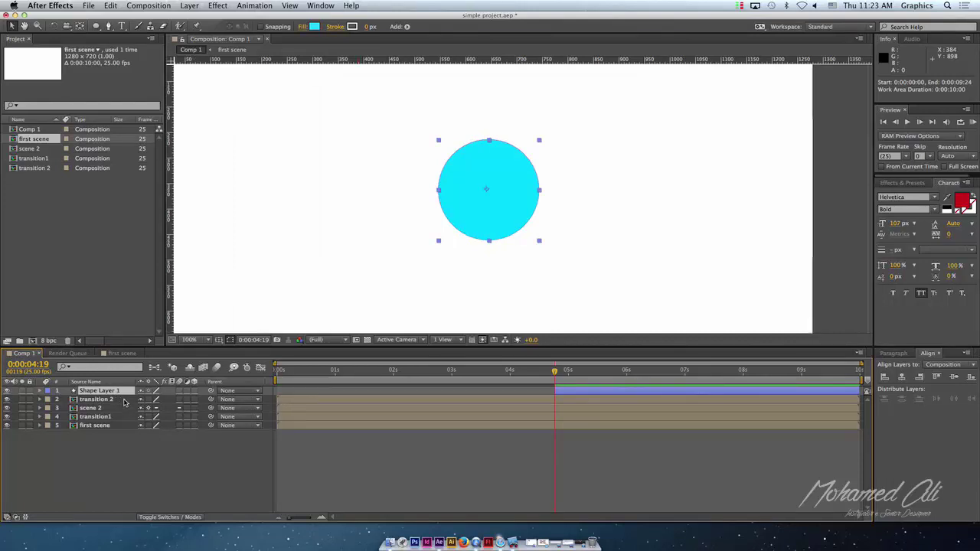
- Keyframe Shape Layer 1's Scale at 0%, then add a larger keyframe at 0:00:05:03
{"action": "key", "text": "s"}
{"action": "left_click", "coordinate": [66, 399]}
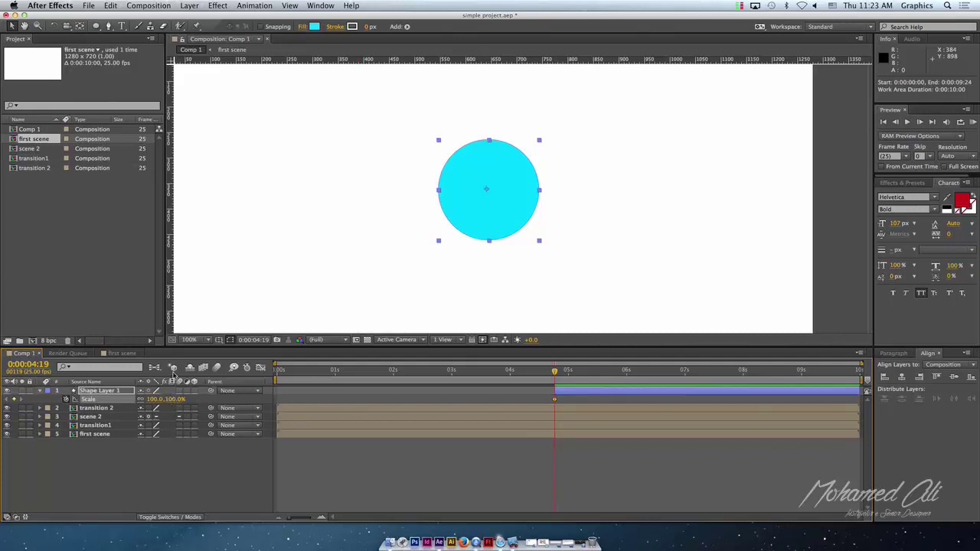
{"action": "left_click", "coordinate": [175, 399]}
{"action": "type", "text": "0"}
{"action": "key", "text": "Return"}
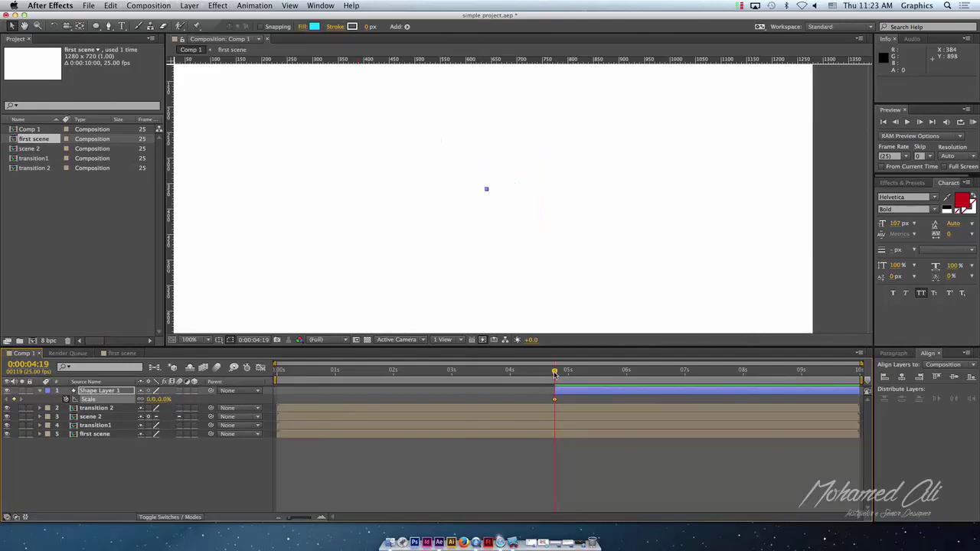
{"action": "left_click_drag", "start_coordinate": [555, 374], "coordinate": [575, 374]}
{"action": "left_click_drag", "start_coordinate": [159, 399], "coordinate": [286, 433]}
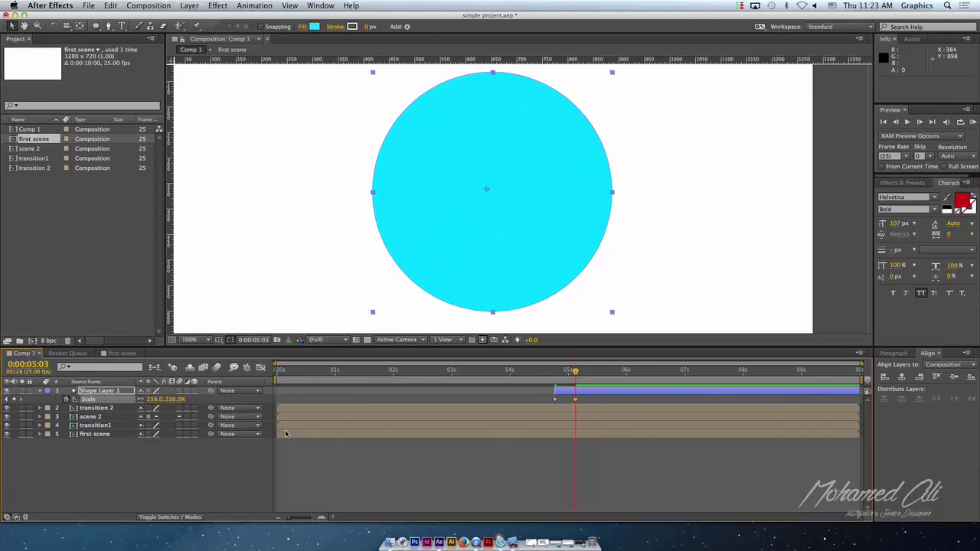
- Tune the end Scale keyframe, trying about 212% then 222%
{"action": "key", "text": "comma"}
{"action": "key", "text": "comma"}
{"action": "key", "text": "period"}
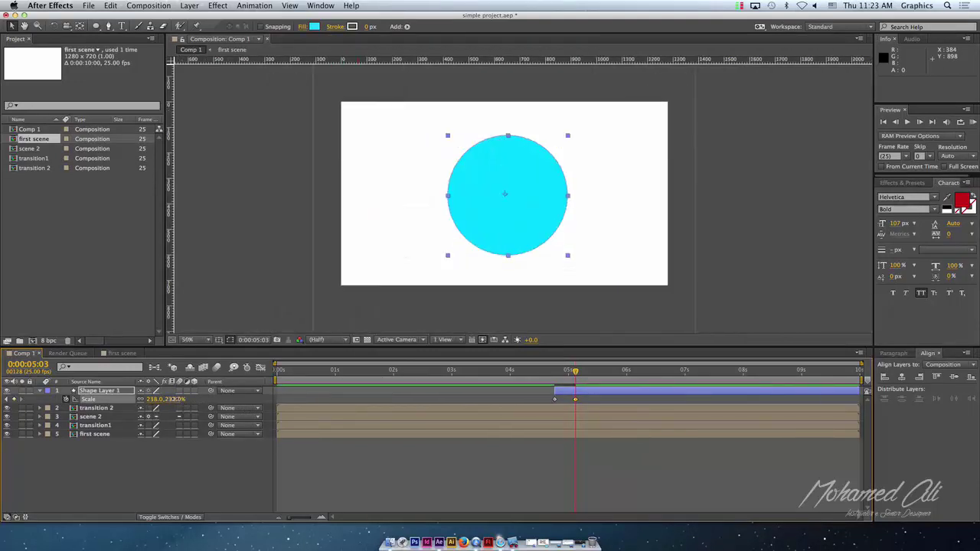
{"action": "left_click_drag", "start_coordinate": [178, 401], "coordinate": [163, 399]}
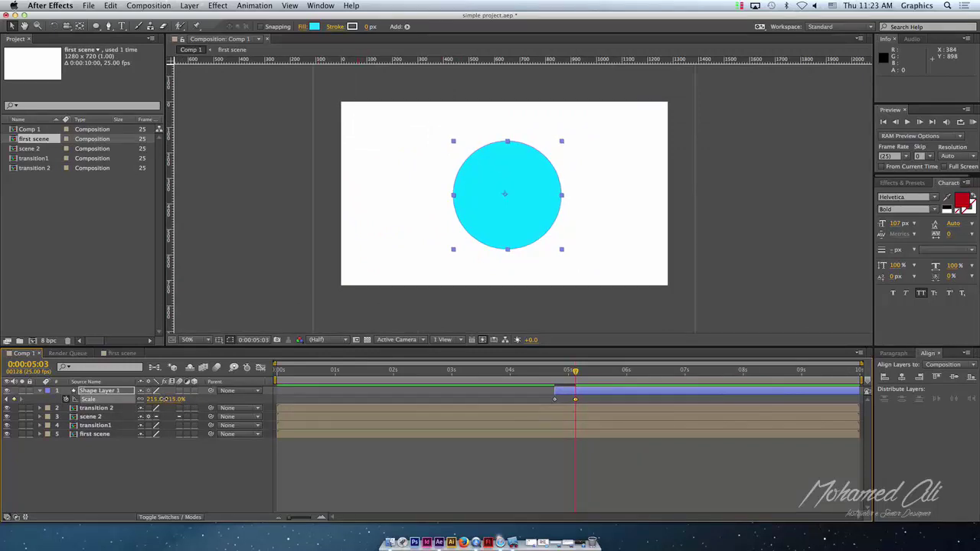
{"action": "mouse_move", "coordinate": [163, 399]}
{"action": "left_mouse_down"}
{"action": "mouse_move", "coordinate": [198, 411]}
{"action": "mouse_move", "coordinate": [181, 414]}
{"action": "left_mouse_up"}
- Centre the anchor point on the circle and lower the end Scale to 155%
{"action": "key", "text": "y"}
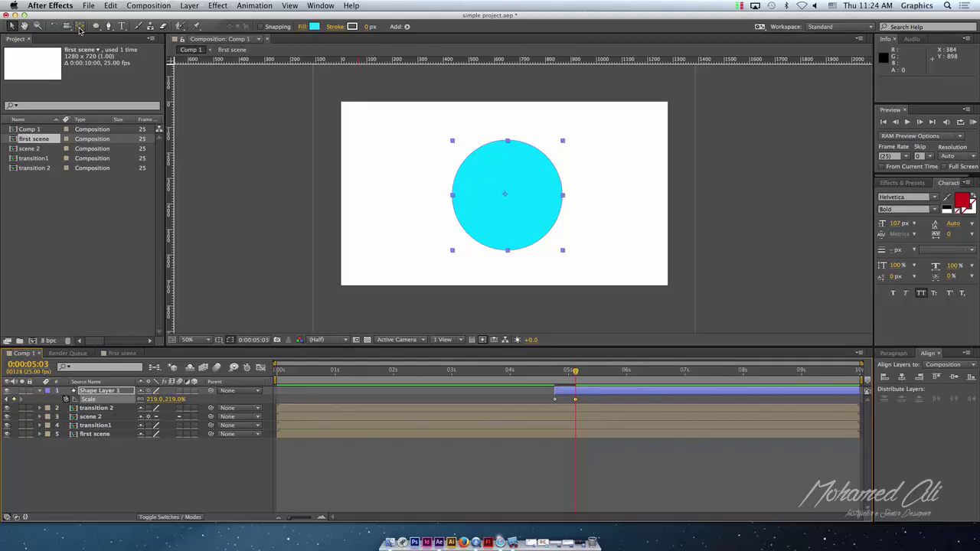
{"action": "left_click_drag", "start_coordinate": [514, 200], "coordinate": [509, 201]}
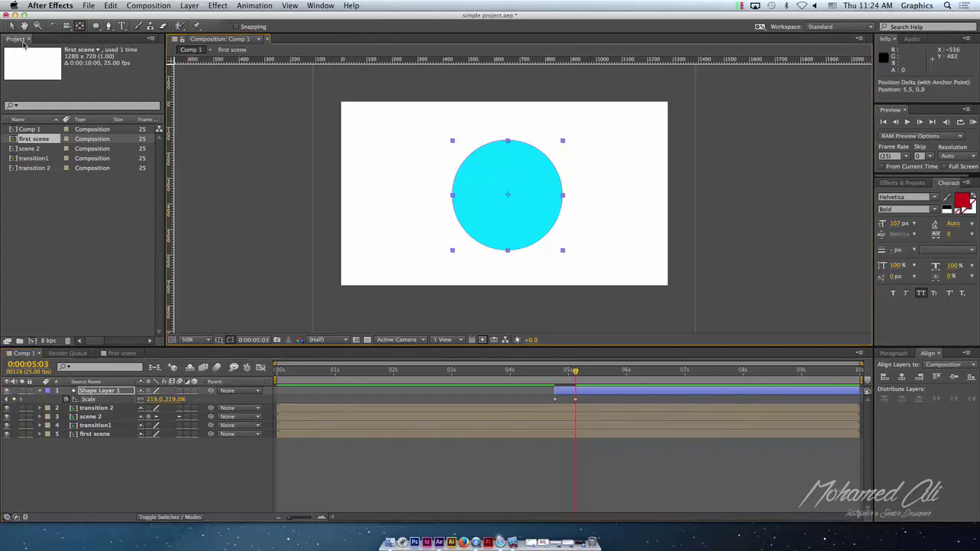
{"action": "left_click", "coordinate": [11, 26]}
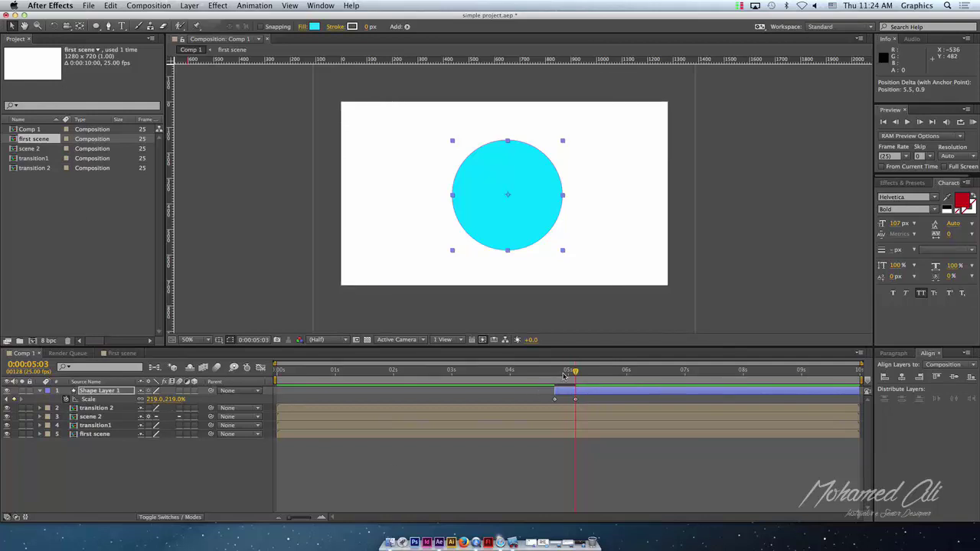
{"action": "left_click_drag", "start_coordinate": [564, 375], "coordinate": [573, 380]}
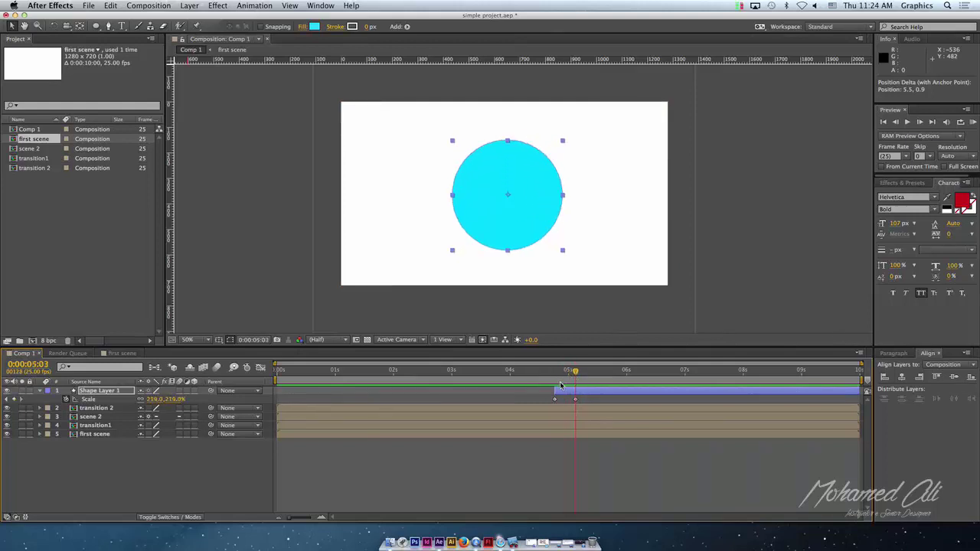
{"action": "left_click_drag", "start_coordinate": [176, 400], "coordinate": [153, 400]}
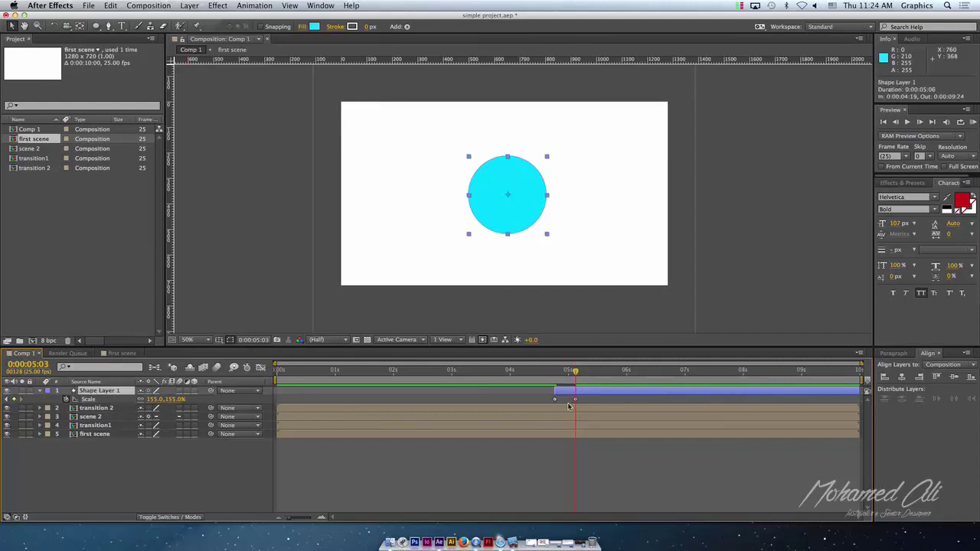
- Duplicate the cyan circle, delay the copy four frames and fill it dark teal
{"action": "key", "text": "ctrl+d"}
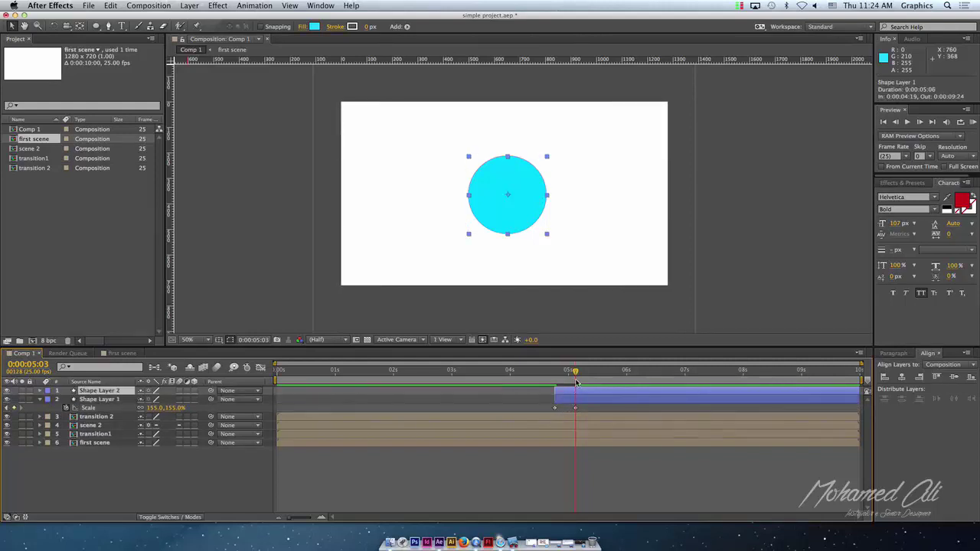
{"action": "left_click_drag", "start_coordinate": [561, 392], "coordinate": [571, 391]}
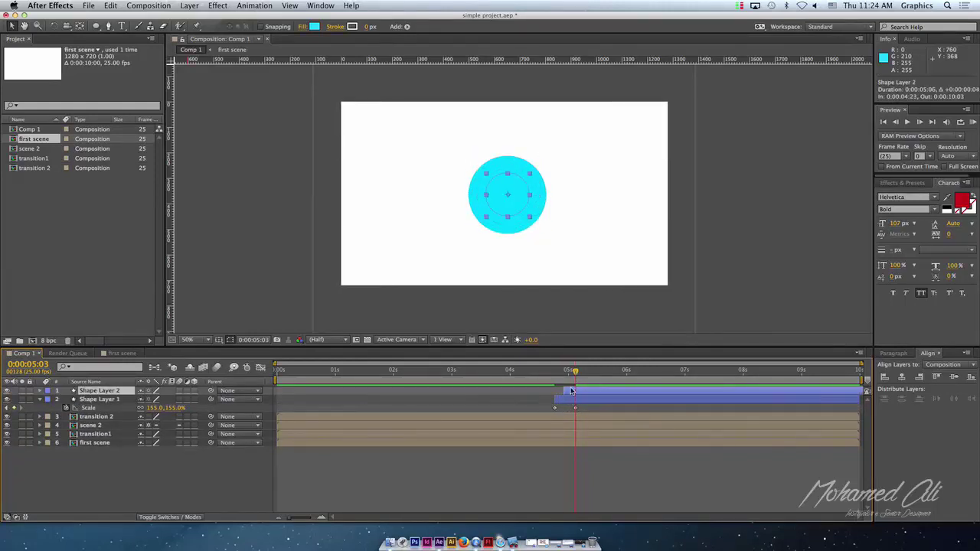
{"action": "left_click", "coordinate": [314, 26]}
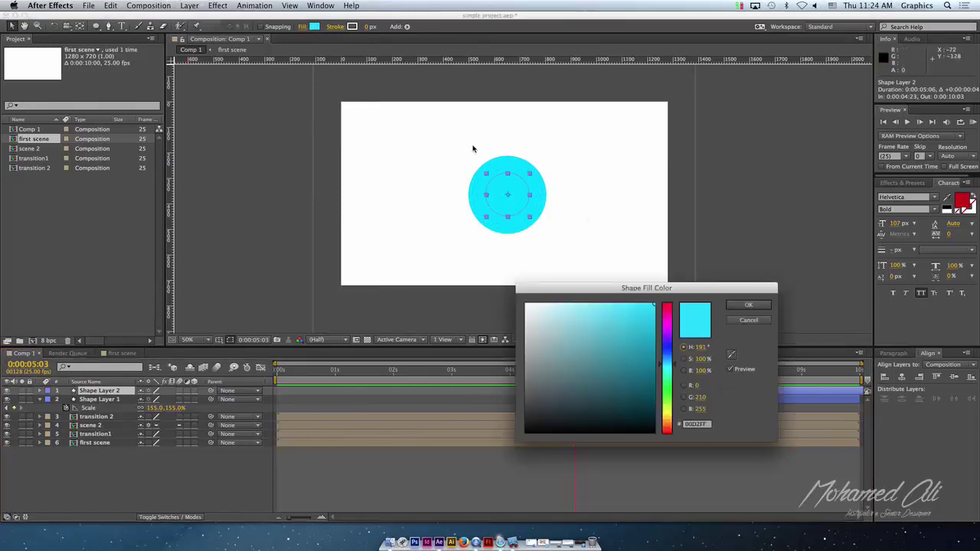
{"action": "left_click_drag", "start_coordinate": [559, 366], "coordinate": [679, 371]}
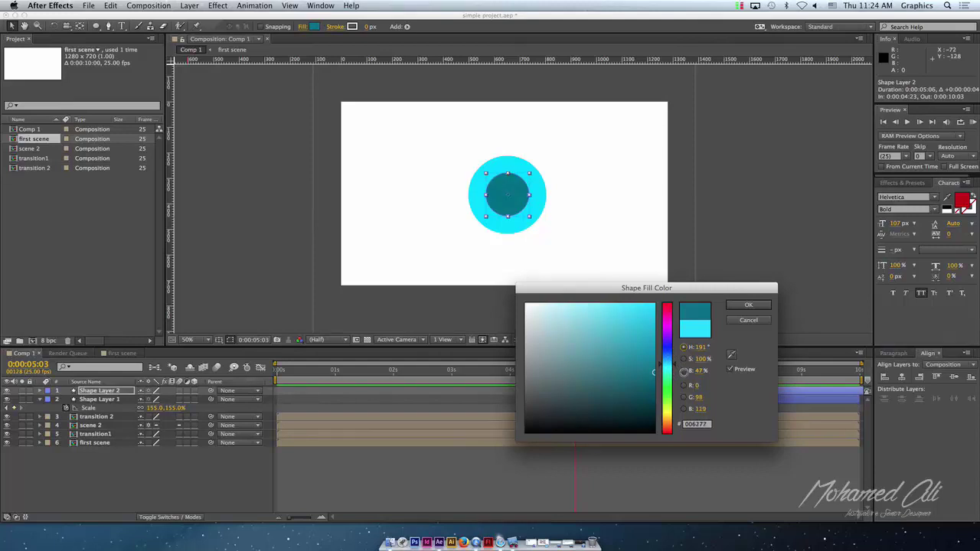
{"action": "left_click", "coordinate": [748, 304]}
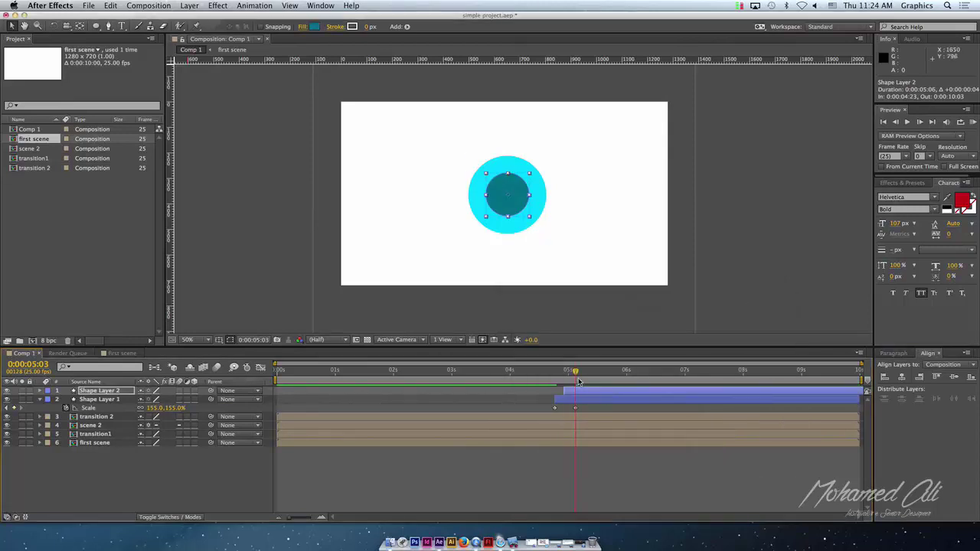
- Review the teal circle's Scale keyframes, trying 140% at 0:00:05:07 before reverting to 155%
{"action": "left_click_drag", "start_coordinate": [576, 372], "coordinate": [557, 386]}
{"action": "left_click_drag", "start_coordinate": [568, 386], "coordinate": [576, 389]}
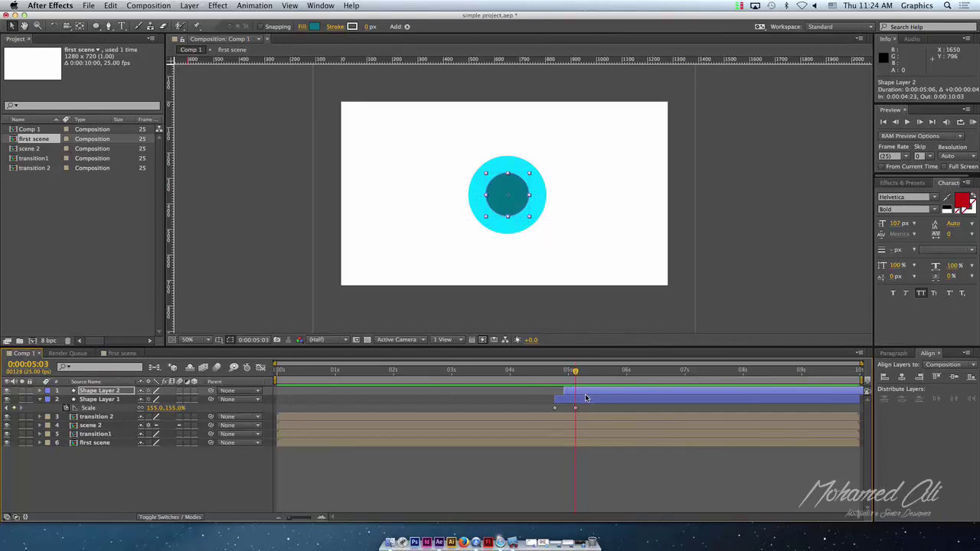
{"action": "left_click", "coordinate": [586, 397], "text": "shift"}
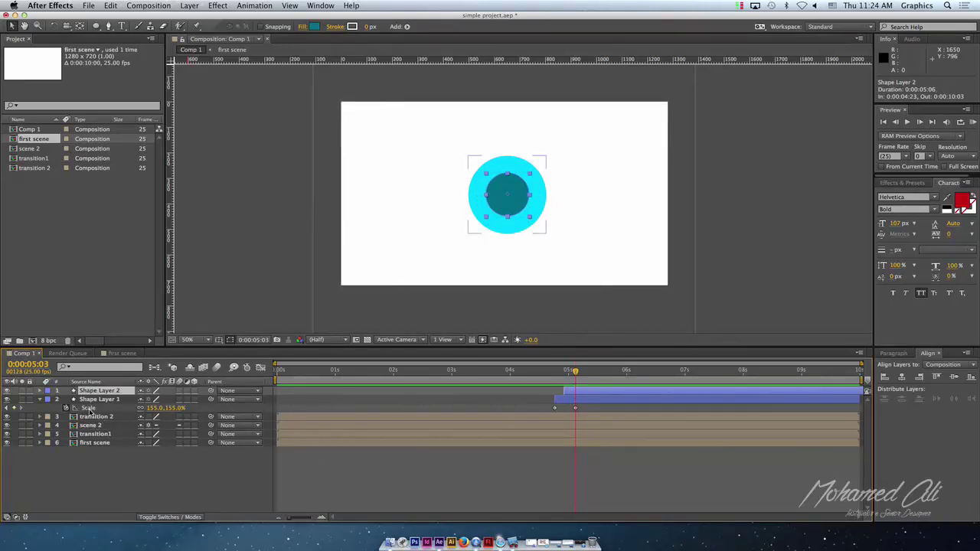
{"action": "key", "text": "s"}
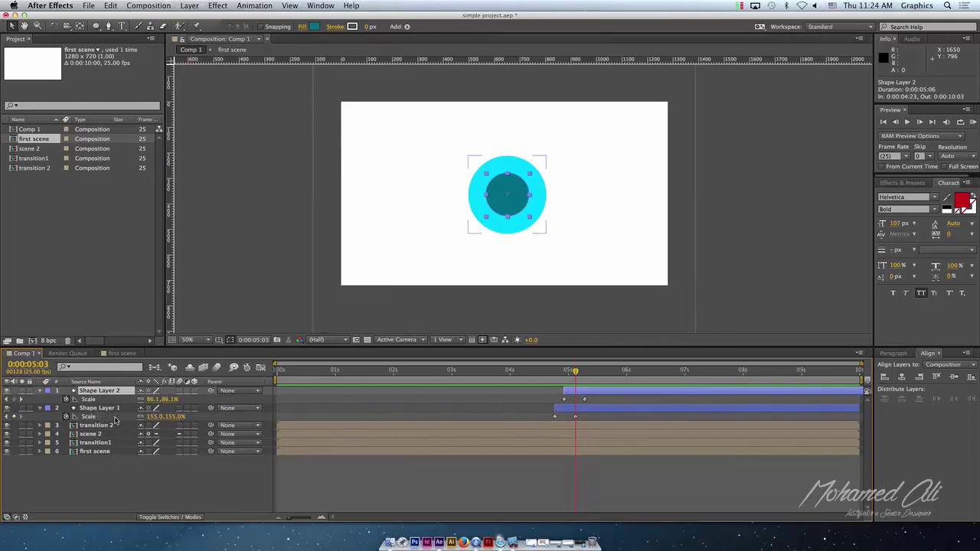
{"action": "left_click_drag", "start_coordinate": [576, 370], "coordinate": [584, 375]}
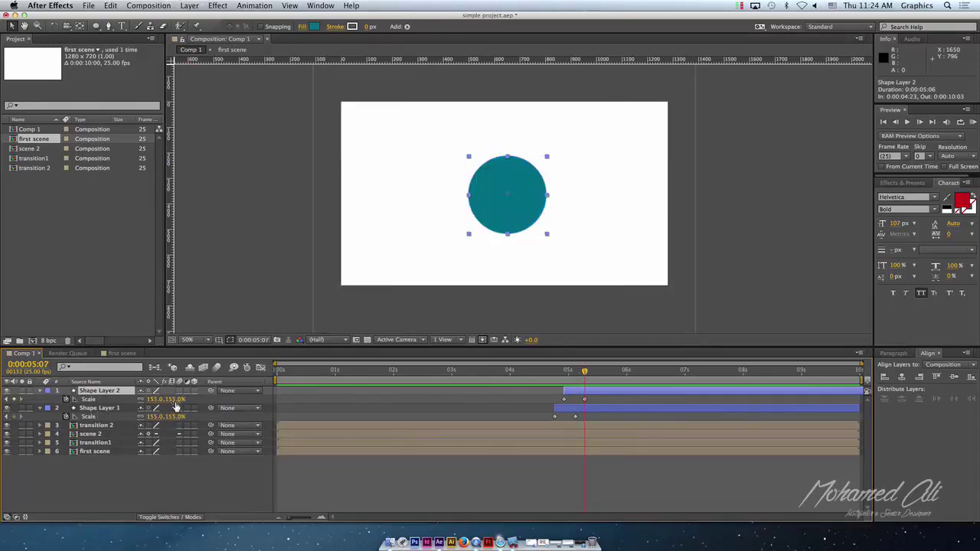
{"action": "left_click_drag", "start_coordinate": [170, 399], "coordinate": [175, 400]}
{"action": "key", "text": "super+z"}
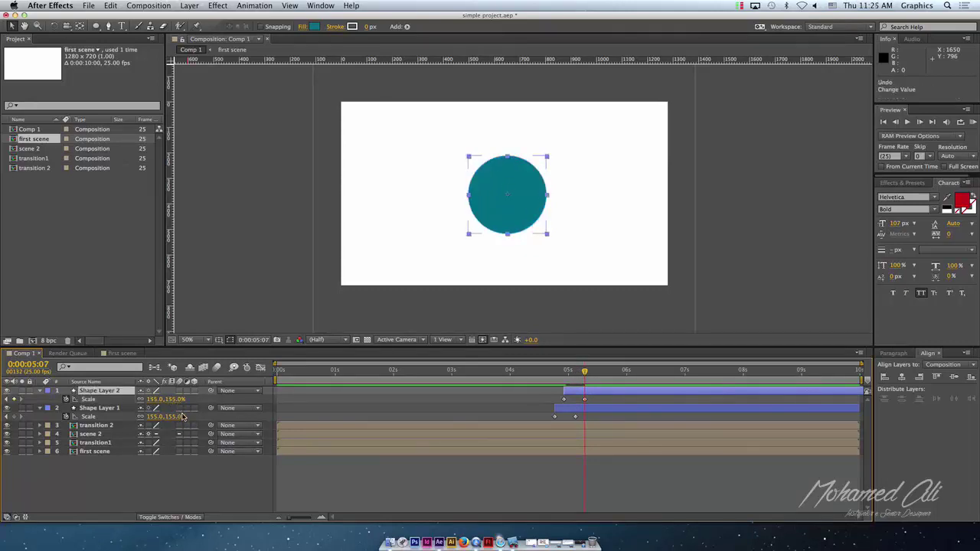
{"action": "left_click_drag", "start_coordinate": [585, 372], "coordinate": [575, 375]}
{"action": "left_click", "coordinate": [599, 411]}
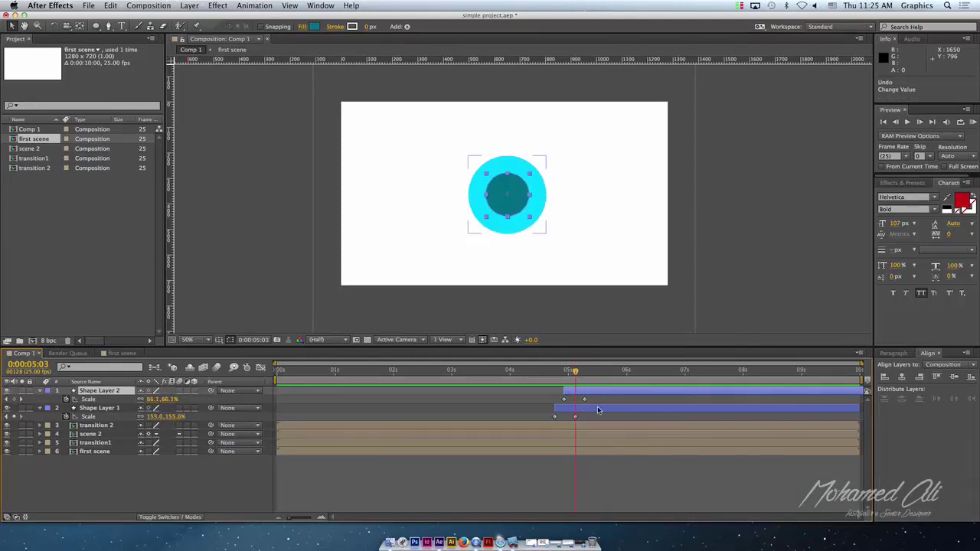
{"action": "left_click", "coordinate": [566, 408]}
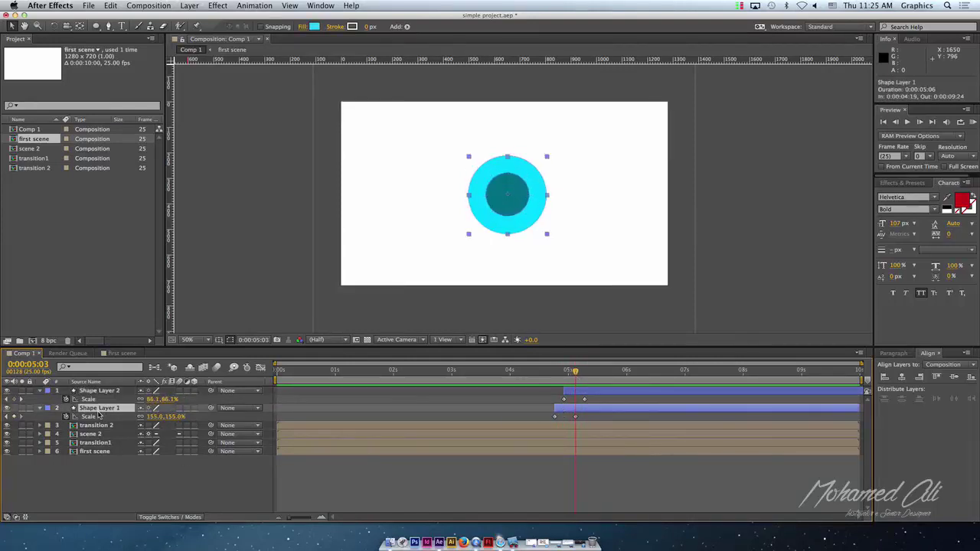
- Duplicate the cyan circle again, move the copy to the top and delay its start
{"action": "key", "text": "super+d"}
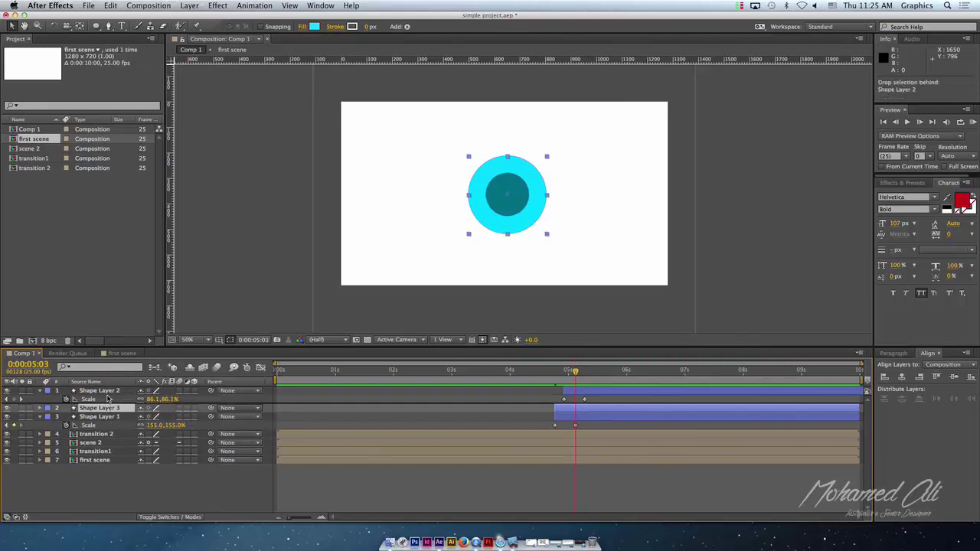
{"action": "left_click_drag", "start_coordinate": [108, 409], "coordinate": [108, 389]}
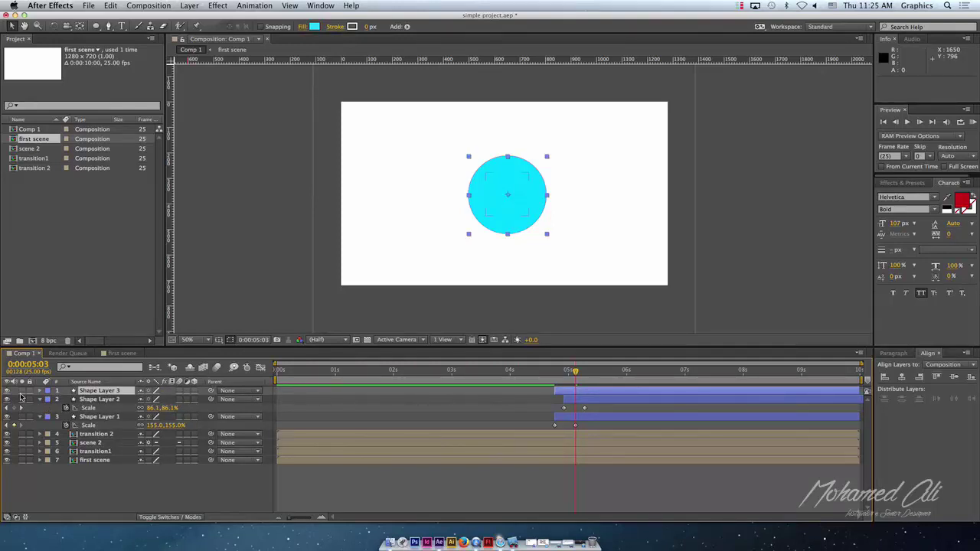
{"action": "left_click_drag", "start_coordinate": [585, 392], "coordinate": [606, 392]}
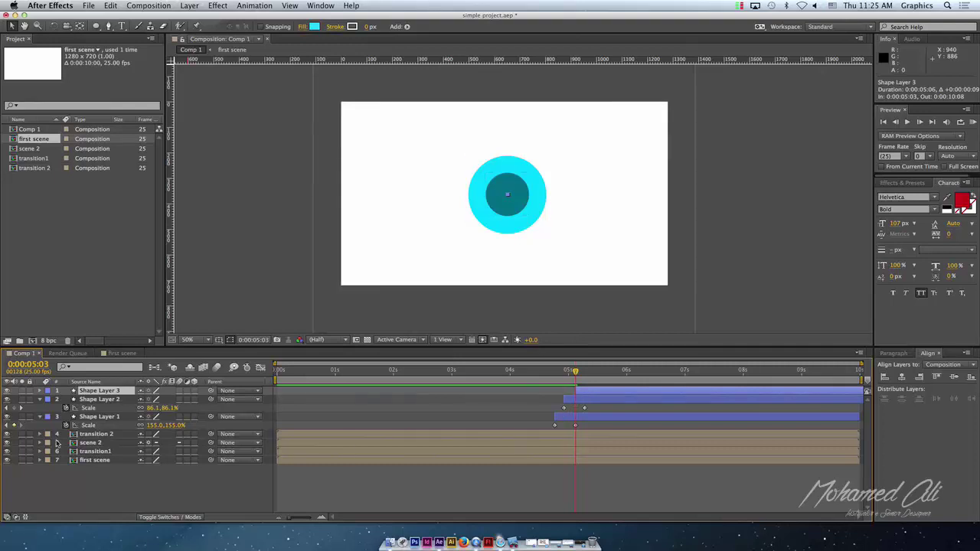
{"action": "left_click", "coordinate": [40, 400]}
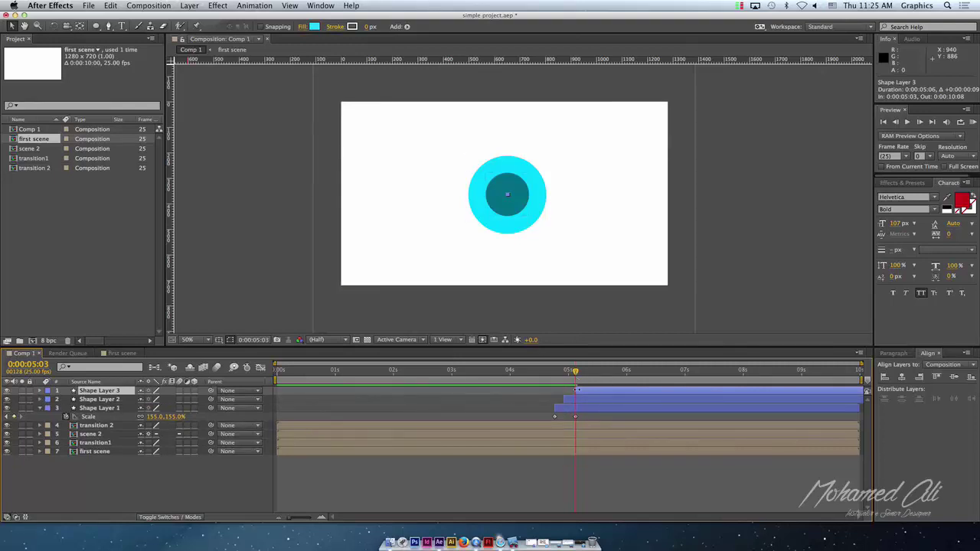
{"action": "left_click_drag", "start_coordinate": [576, 372], "coordinate": [597, 380]}
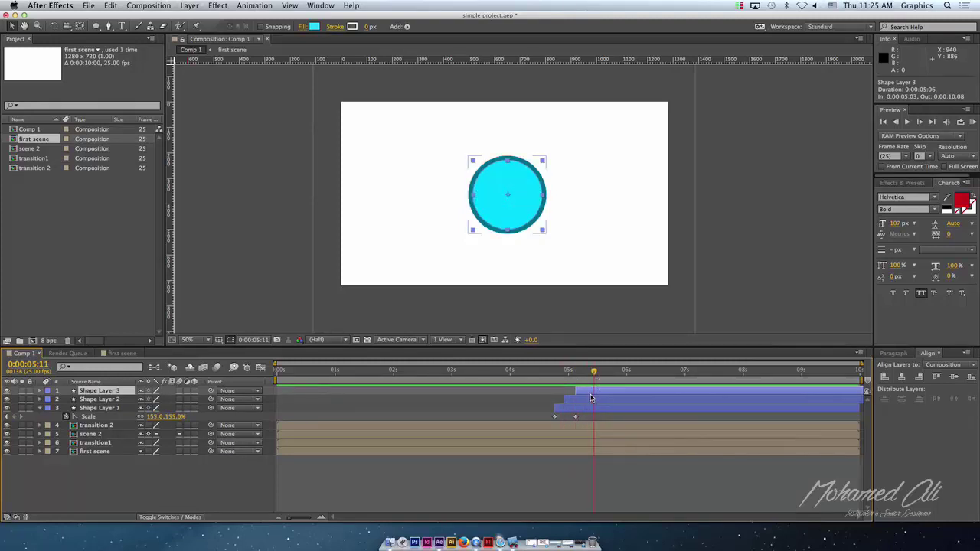
- Reduce the top circle's end Scale to 147% at 0:00:05:12 and preview the animation
{"action": "left_click", "coordinate": [595, 396]}
{"action": "key", "text": "s"}
{"action": "left_click", "coordinate": [596, 370]}
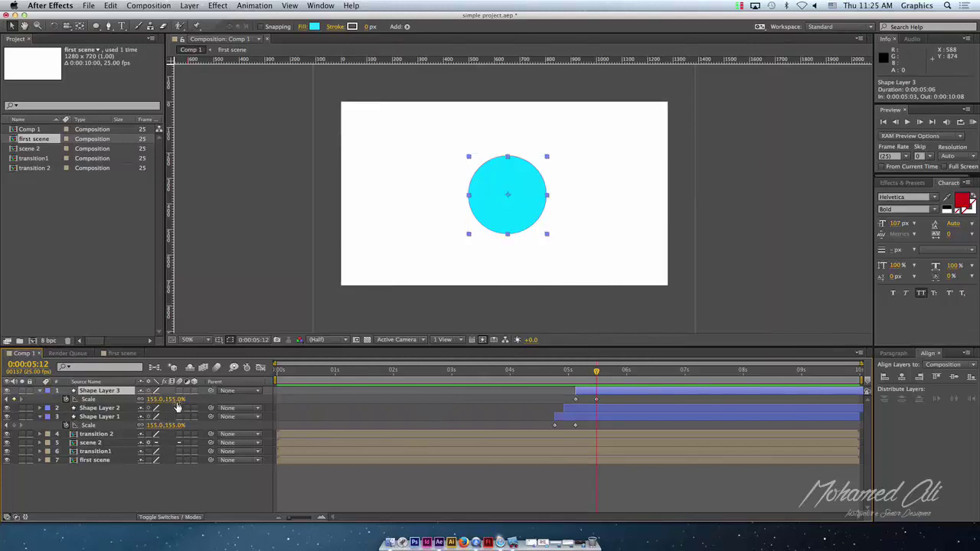
{"action": "left_click_drag", "start_coordinate": [175, 400], "coordinate": [177, 408]}
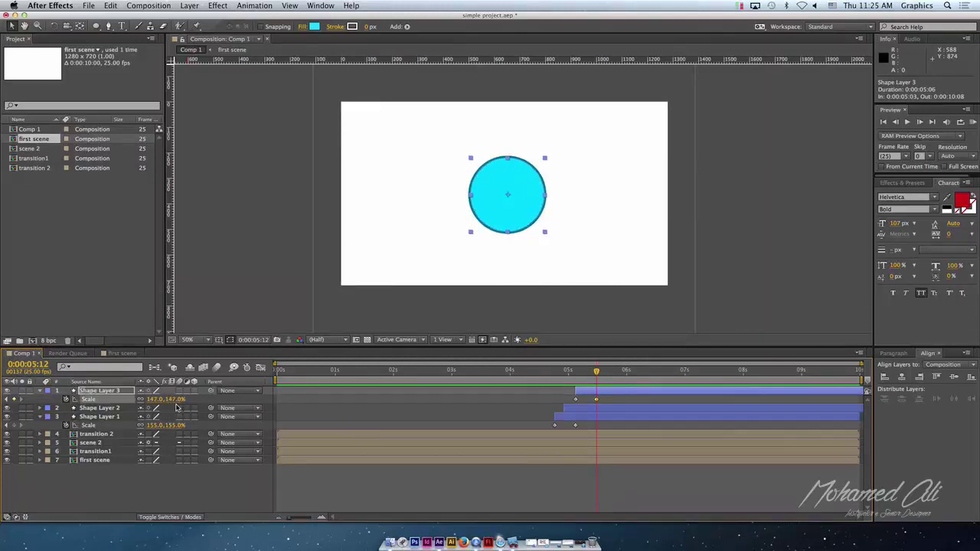
{"action": "left_click", "coordinate": [173, 500]}
{"action": "mouse_move", "coordinate": [596, 372]}
{"action": "left_mouse_down"}
{"action": "mouse_move", "coordinate": [570, 382]}
{"action": "mouse_move", "coordinate": [600, 393]}
{"action": "mouse_move", "coordinate": [579, 395]}
{"action": "mouse_move", "coordinate": [606, 397]}
{"action": "left_mouse_up"}
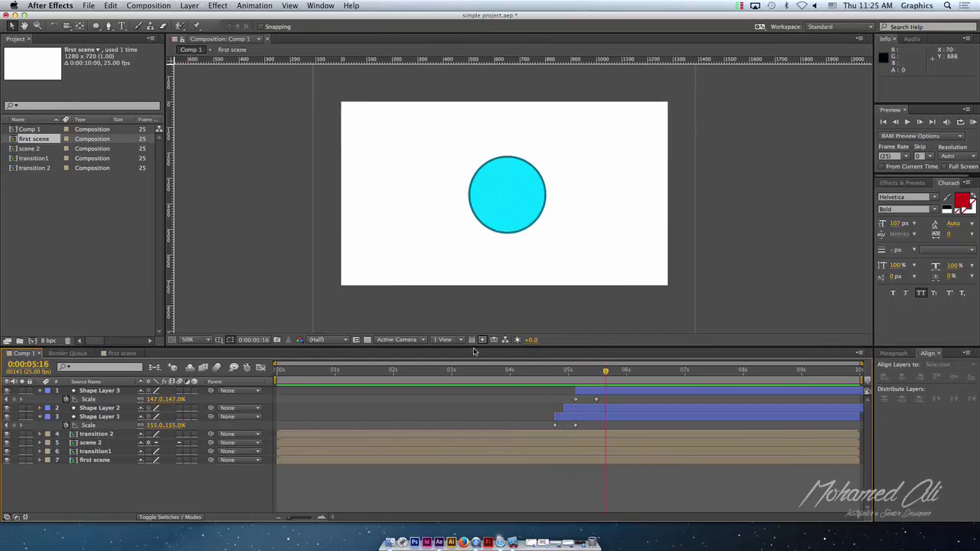
{"action": "left_click_drag", "start_coordinate": [605, 373], "coordinate": [600, 373]}
- Collapse the circle layers' properties and select all three circle layers together
{"action": "left_click", "coordinate": [58, 392]}
{"action": "left_click", "coordinate": [41, 391]}
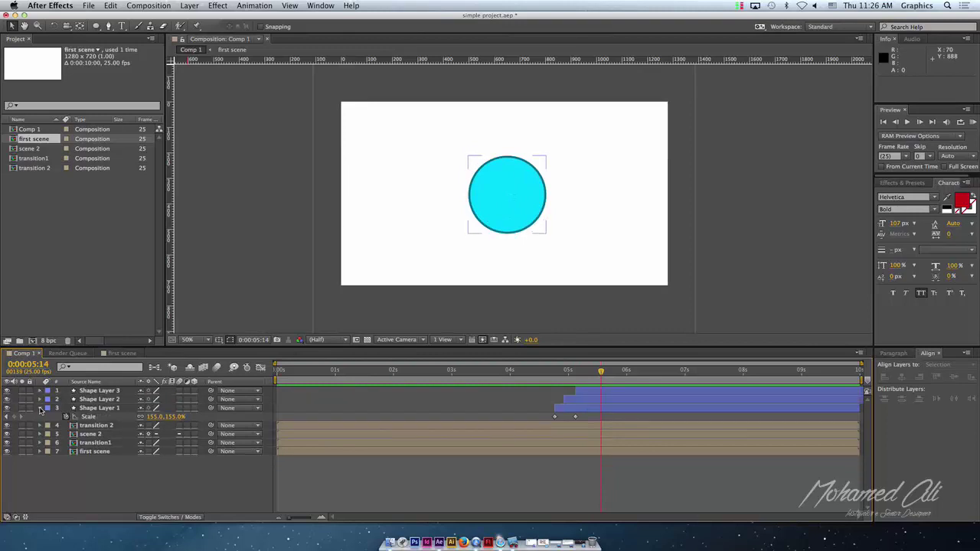
{"action": "left_click", "coordinate": [40, 407]}
{"action": "left_click", "coordinate": [98, 399], "text": "shift"}
{"action": "left_click", "coordinate": [89, 408], "text": "shift"}
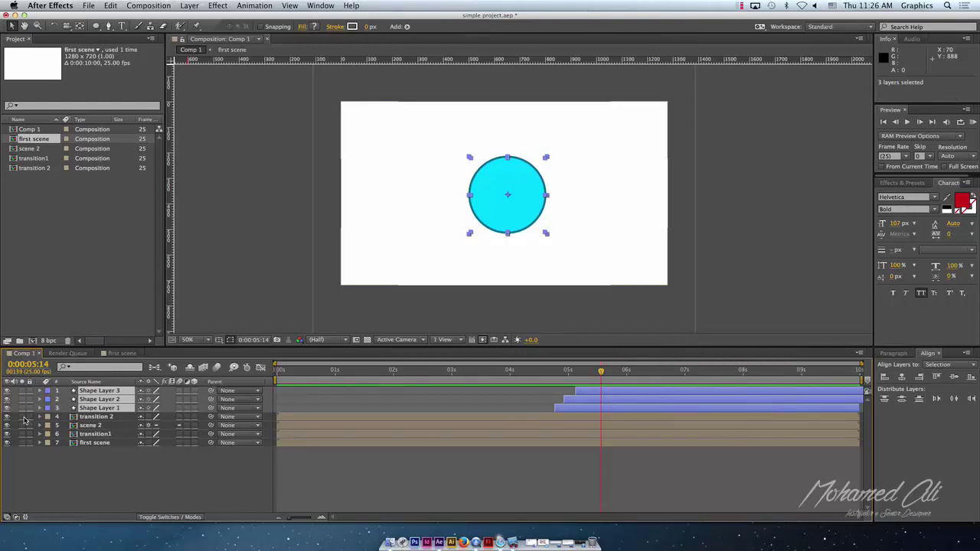
- Pre-compose the three circle layers into composition '1', then duplicate that pre-comp layer
{"action": "key", "text": "ctrl+shift+c"}
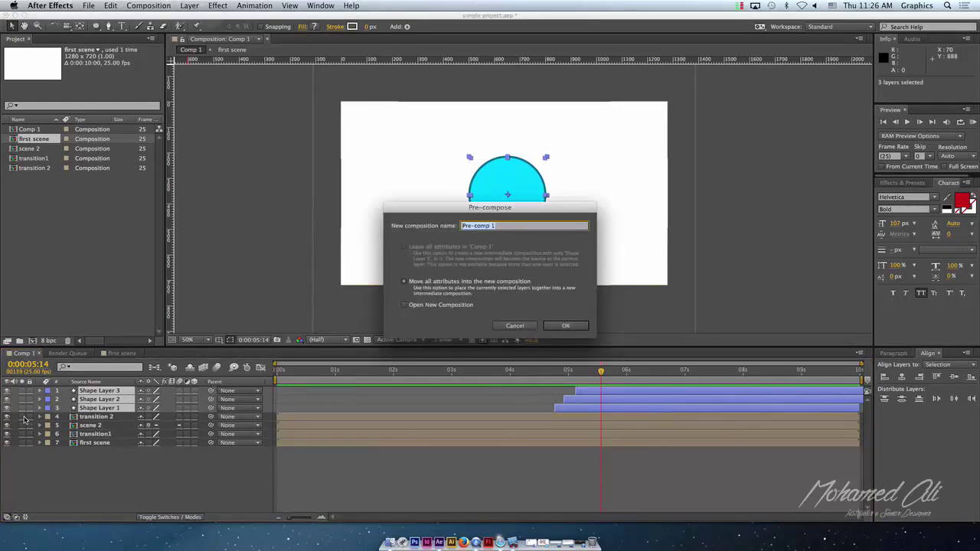
{"action": "key", "text": "BackSpace"}
{"action": "type", "text": "1"}
{"action": "key", "text": "Return"}
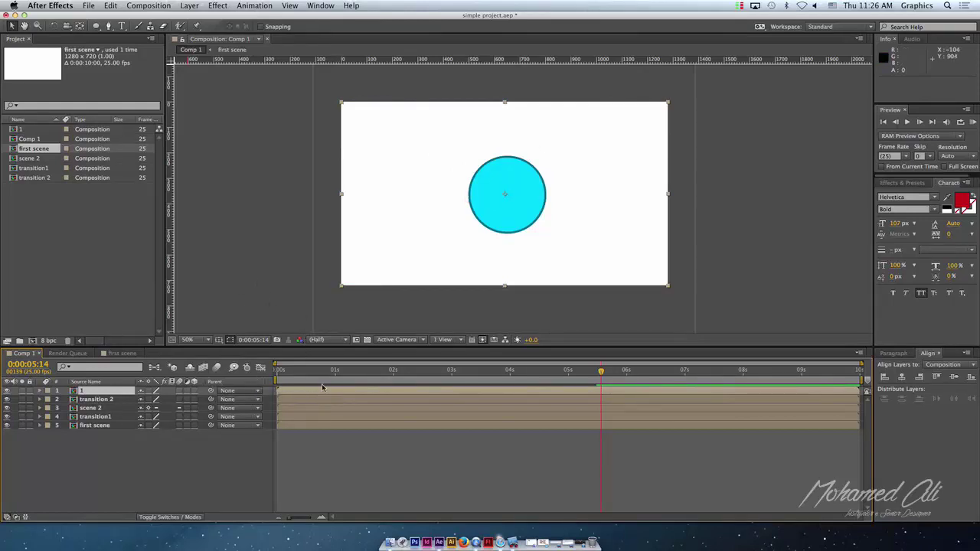
{"action": "key", "text": "super+d"}
{"action": "key", "text": "super+d"}
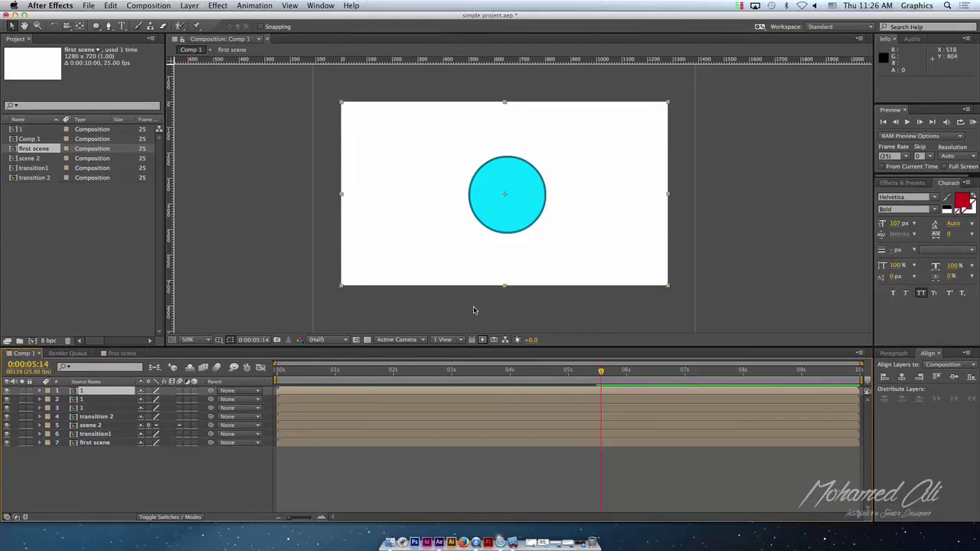
{"action": "key", "text": "super+d"}
{"action": "key", "text": "super+d"}
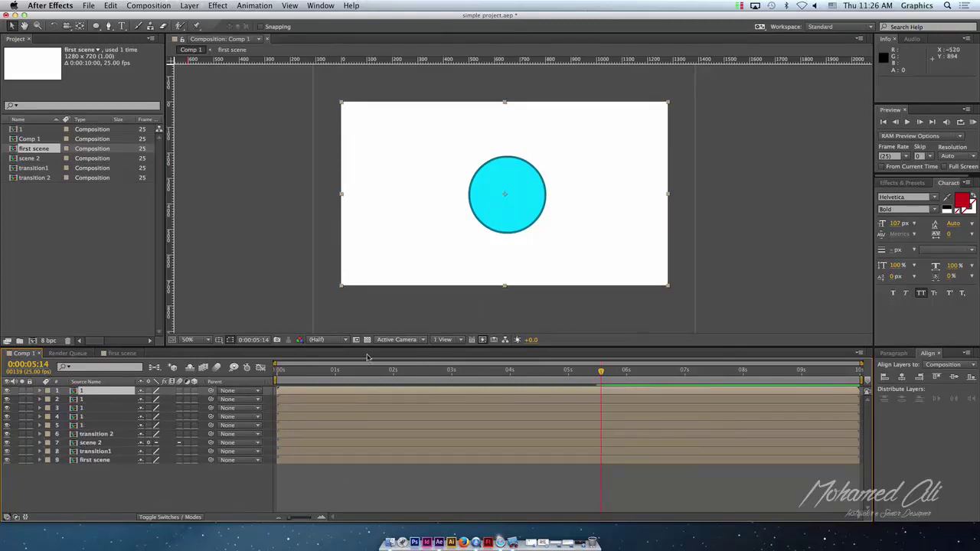
- Move one circle copy up-left at 68% and another up-right, shrinking it well below 76%
{"action": "left_click_drag", "start_coordinate": [503, 218], "coordinate": [390, 173]}
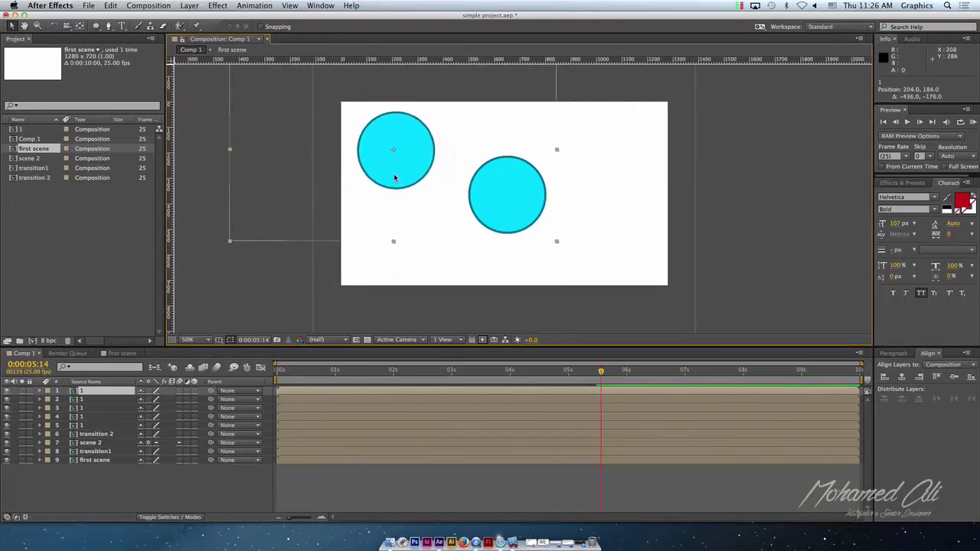
{"action": "left_click_drag", "start_coordinate": [556, 241], "coordinate": [504, 212]}
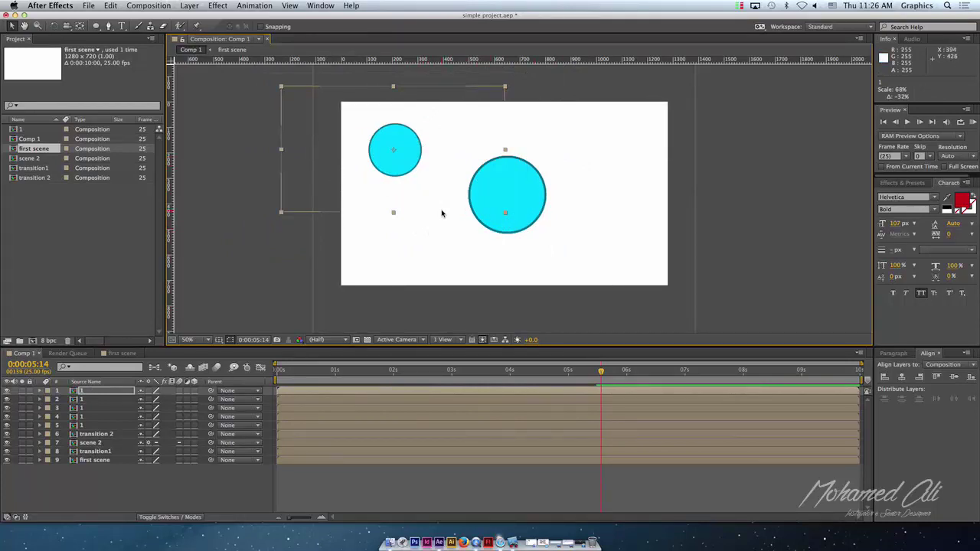
{"action": "left_click", "coordinate": [95, 398]}
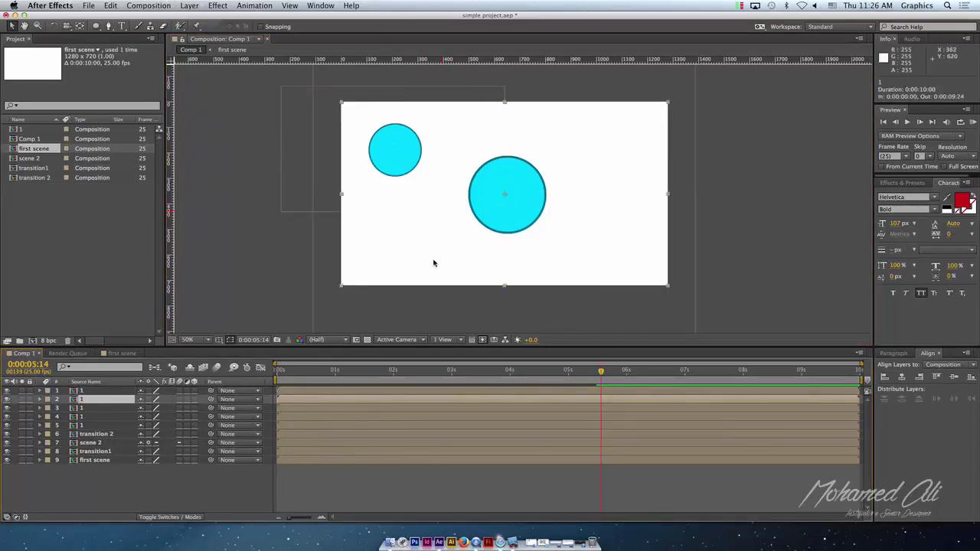
{"action": "mouse_move", "coordinate": [515, 233]}
{"action": "left_mouse_down"}
{"action": "mouse_move", "coordinate": [609, 206]}
{"action": "mouse_move", "coordinate": [625, 229]}
{"action": "left_mouse_up"}
{"action": "left_click_drag", "start_coordinate": [773, 292], "coordinate": [739, 276]}
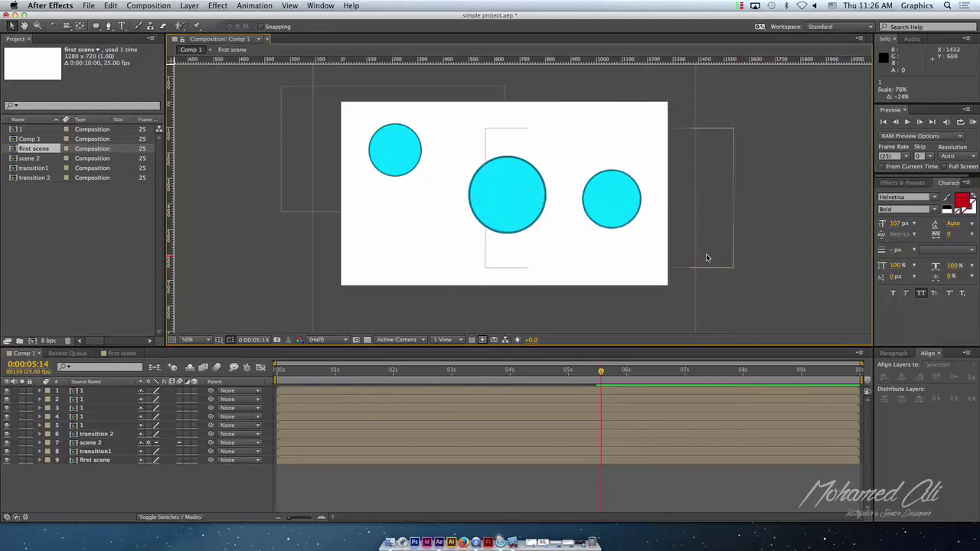
{"action": "left_click_drag", "start_coordinate": [733, 271], "coordinate": [595, 203]}
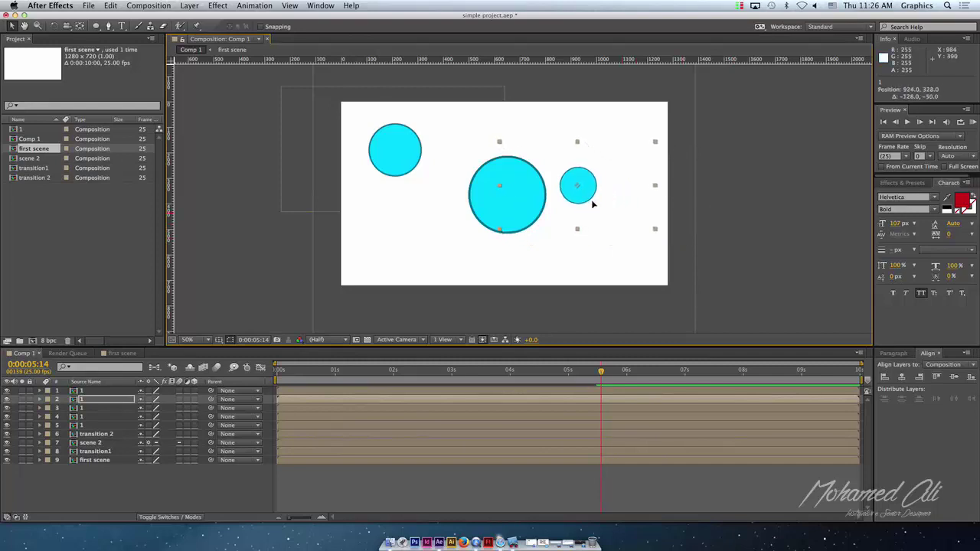
- Place an enlarged third circle at lower left and the fourth at lower right, then deselect
{"action": "left_click", "coordinate": [83, 411]}
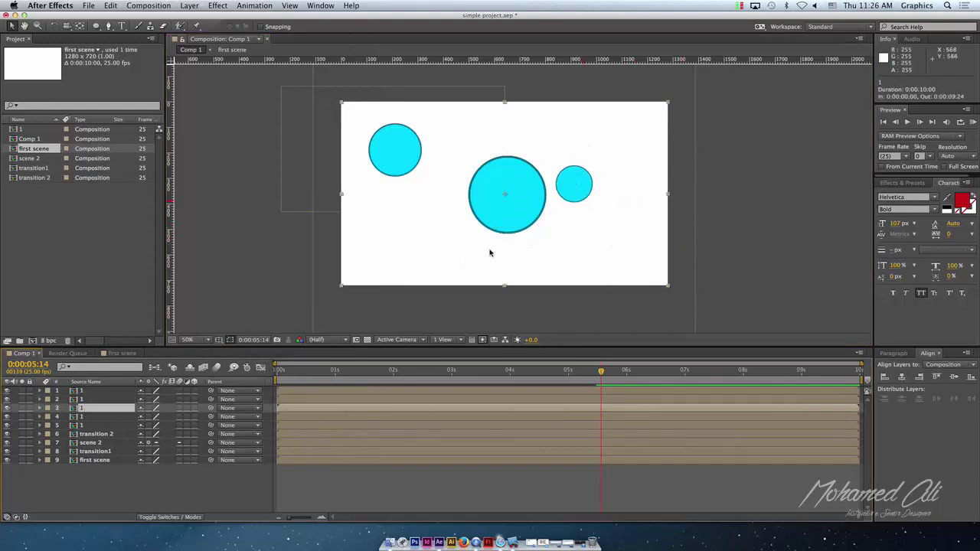
{"action": "mouse_move", "coordinate": [489, 252]}
{"action": "left_mouse_down"}
{"action": "mouse_move", "coordinate": [600, 276]}
{"action": "mouse_move", "coordinate": [404, 278]}
{"action": "left_mouse_up"}
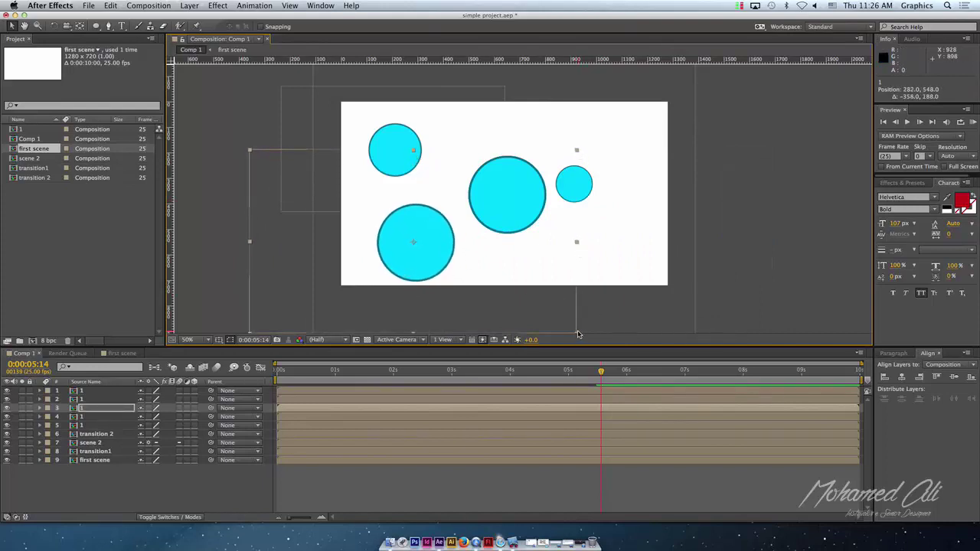
{"action": "left_click_drag", "start_coordinate": [576, 151], "coordinate": [613, 130]}
{"action": "left_click_drag", "start_coordinate": [426, 270], "coordinate": [406, 262]}
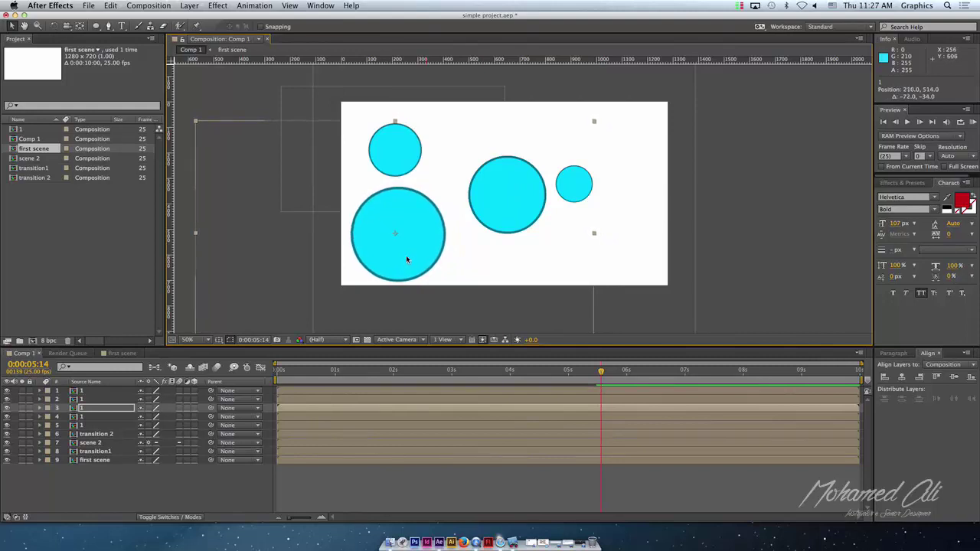
{"action": "left_click", "coordinate": [117, 415]}
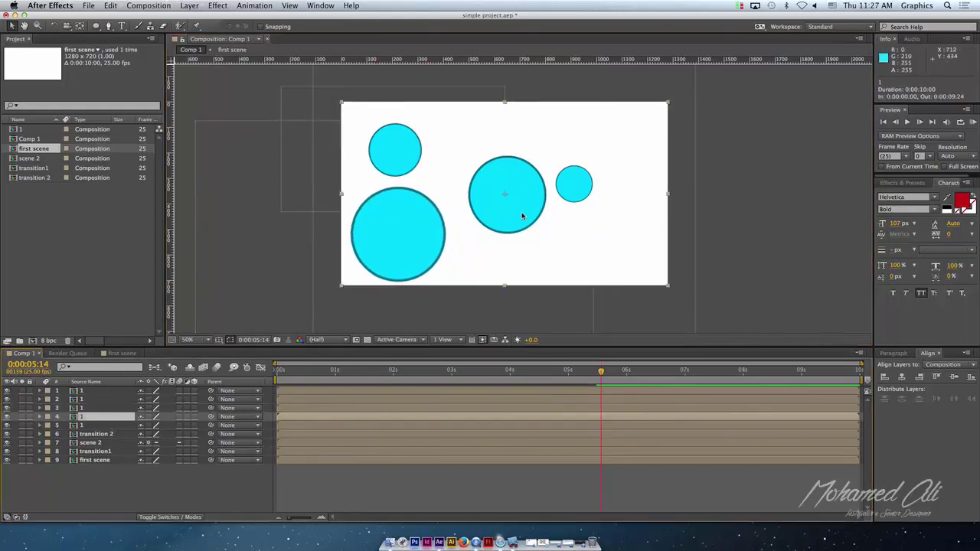
{"action": "left_click_drag", "start_coordinate": [465, 190], "coordinate": [636, 261]}
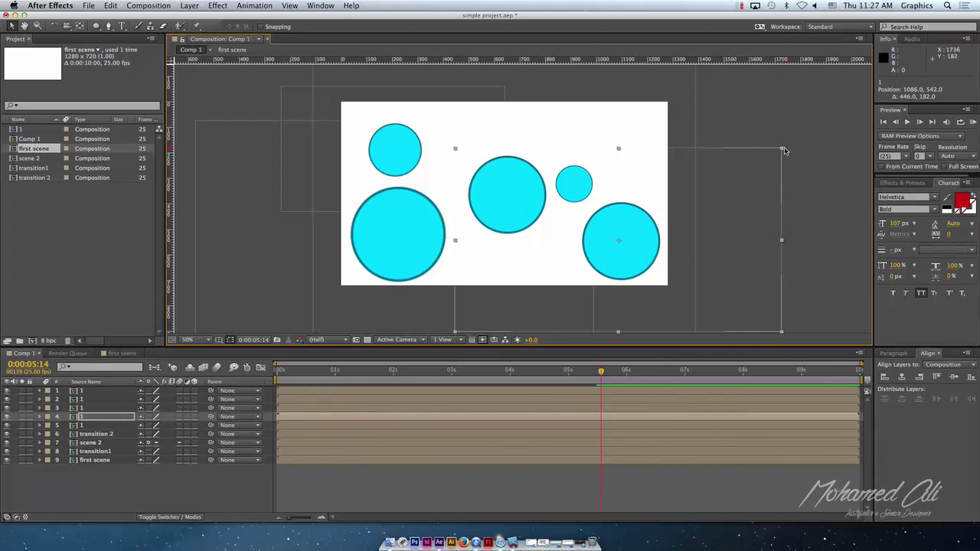
{"action": "key", "text": "ctrl+shift+a"}
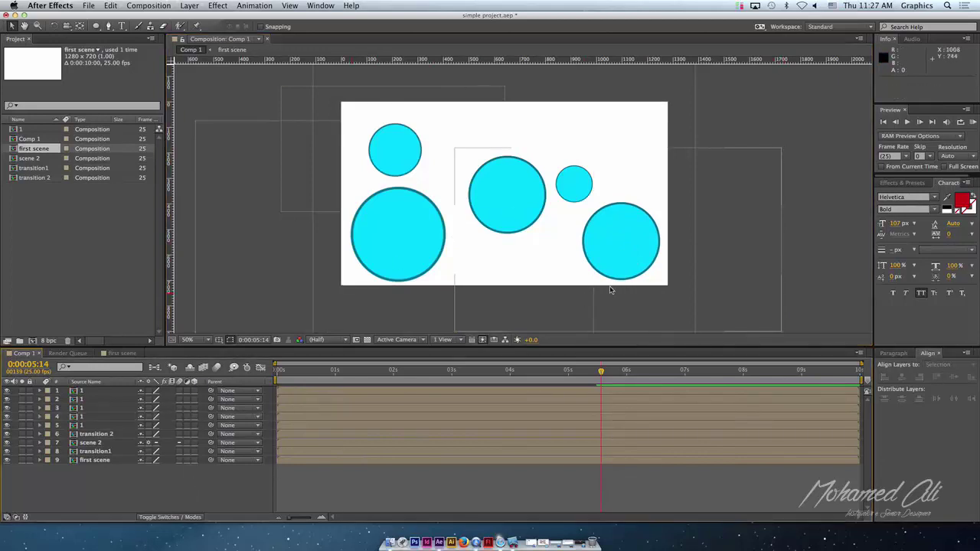
{"action": "mouse_move", "coordinate": [600, 372]}
{"action": "left_mouse_down"}
{"action": "mouse_move", "coordinate": [562, 376]}
{"action": "mouse_move", "coordinate": [587, 381]}
{"action": "mouse_move", "coordinate": [564, 387]}
{"action": "mouse_move", "coordinate": [598, 386]}
{"action": "left_mouse_up"}
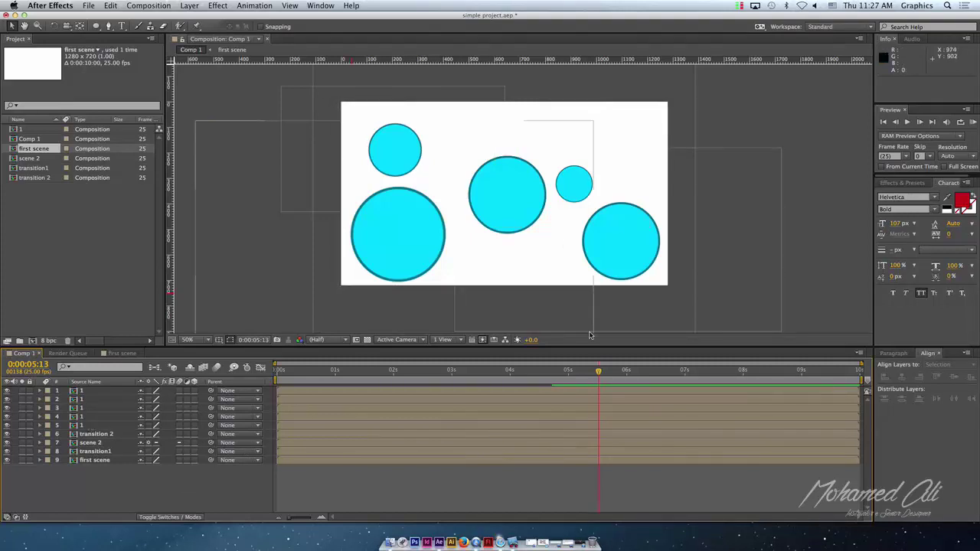
- Scrub back to 0:00:05:09, where the circles show teal rings, and pick the Type tool
{"action": "left_click_drag", "start_coordinate": [598, 372], "coordinate": [589, 382]}
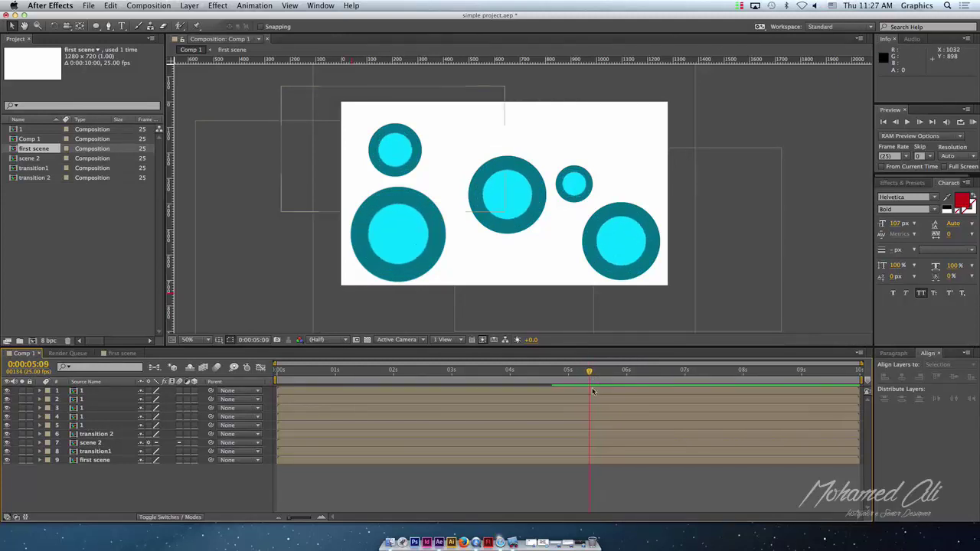
{"action": "left_click", "coordinate": [122, 26]}
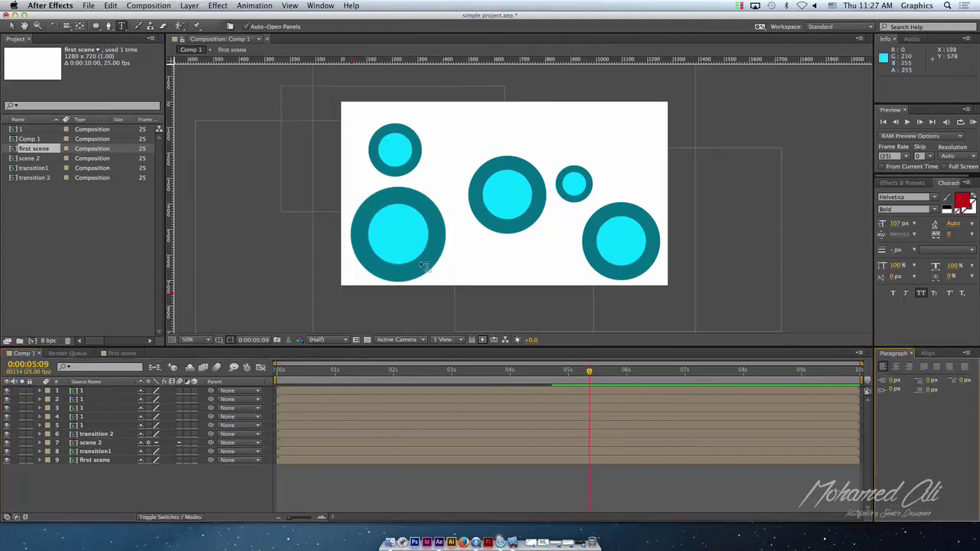
- Zoom to 200% and create a 'PS' text layer inside the centre circle
{"action": "key", "text": "period"}
{"action": "key", "text": "period"}
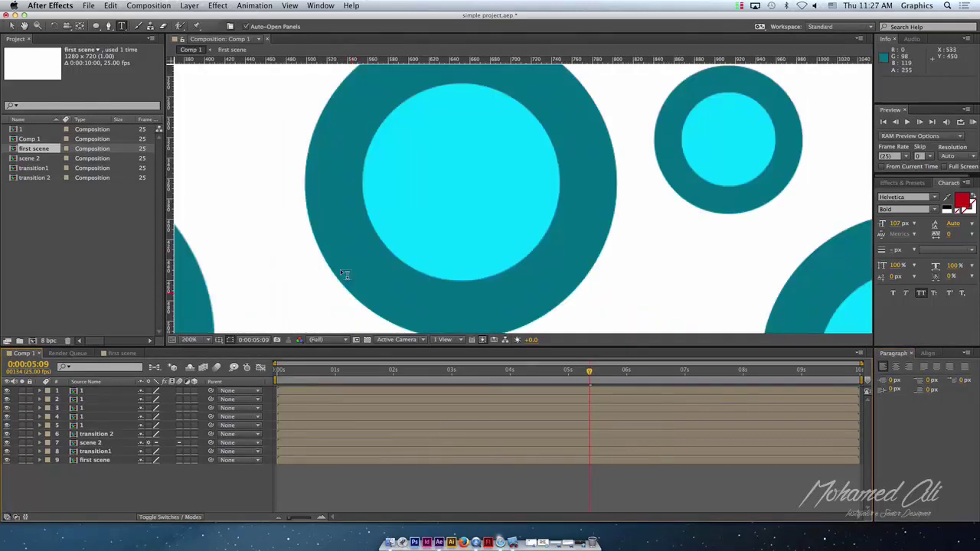
{"action": "scroll", "coordinate": [421, 291], "scroll_direction": "up", "scroll_amount": 3}
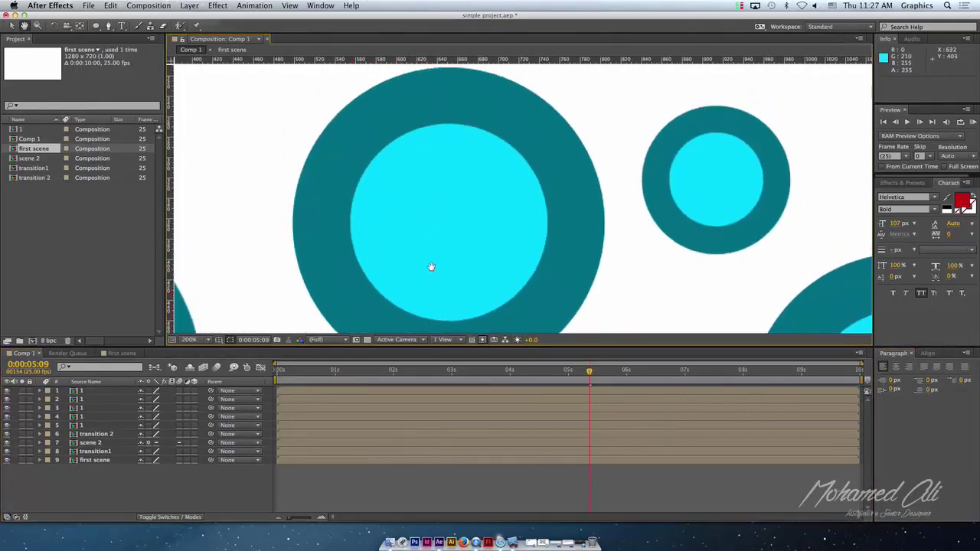
{"action": "left_click", "coordinate": [397, 228]}
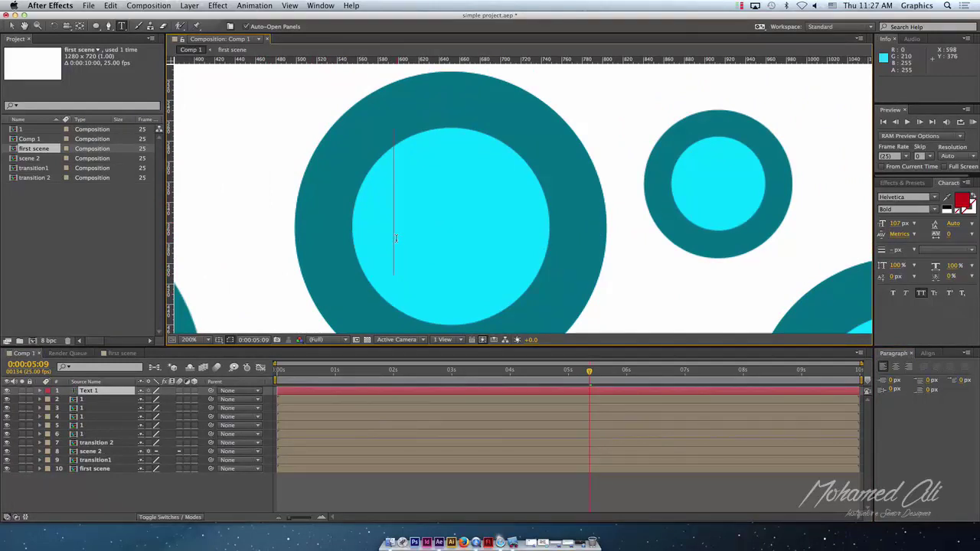
{"action": "type", "text": "PHOTOSH"}
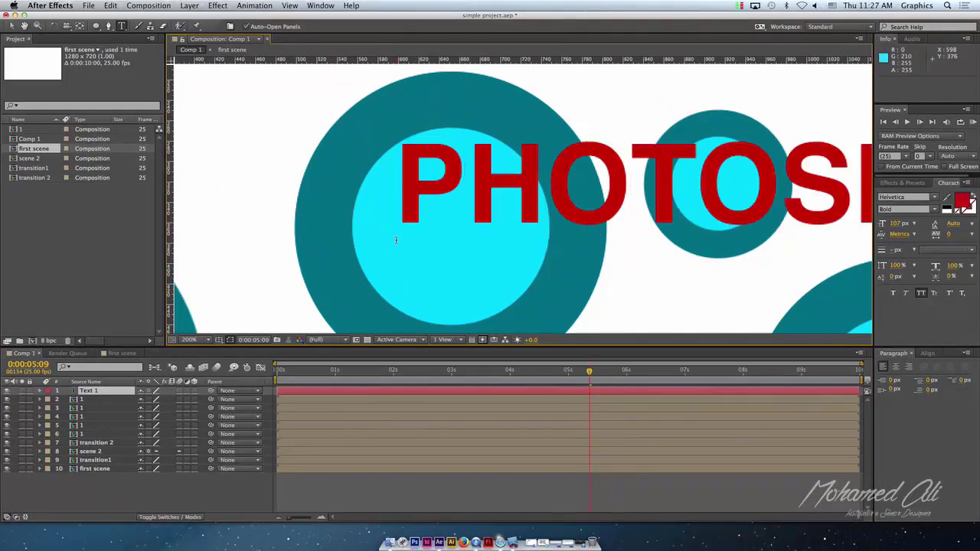
{"action": "left_click_drag", "start_coordinate": [468, 189], "coordinate": [974, 197]}
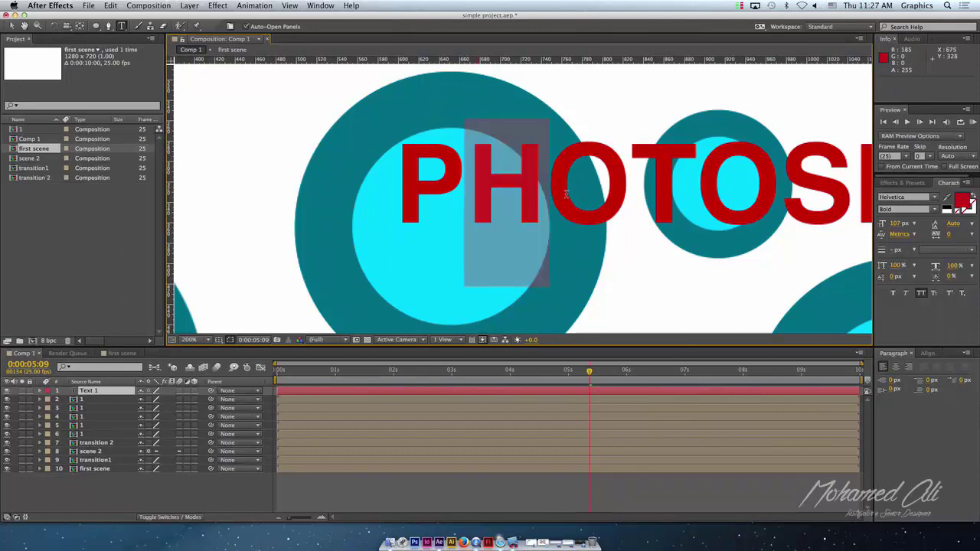
{"action": "type", "text": "P"}
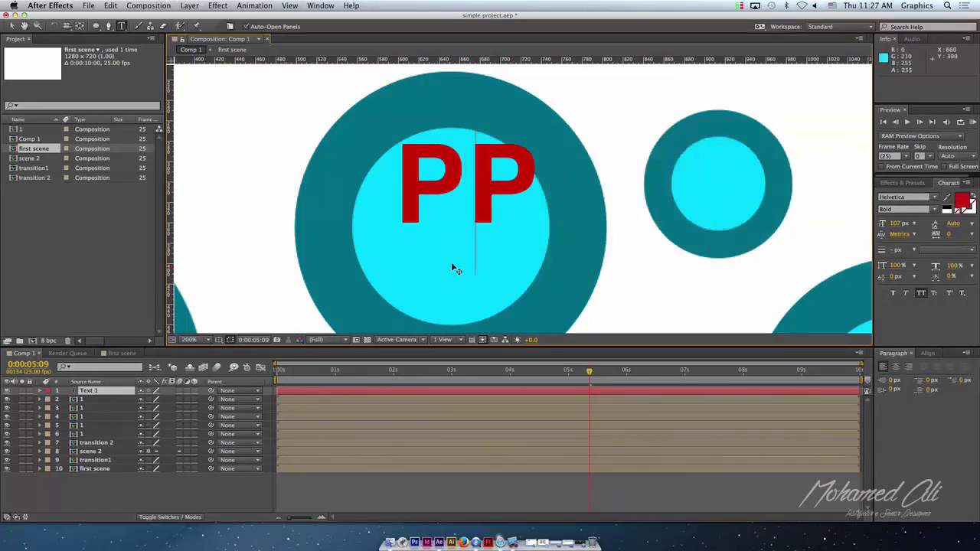
{"action": "type", "text": "S"}
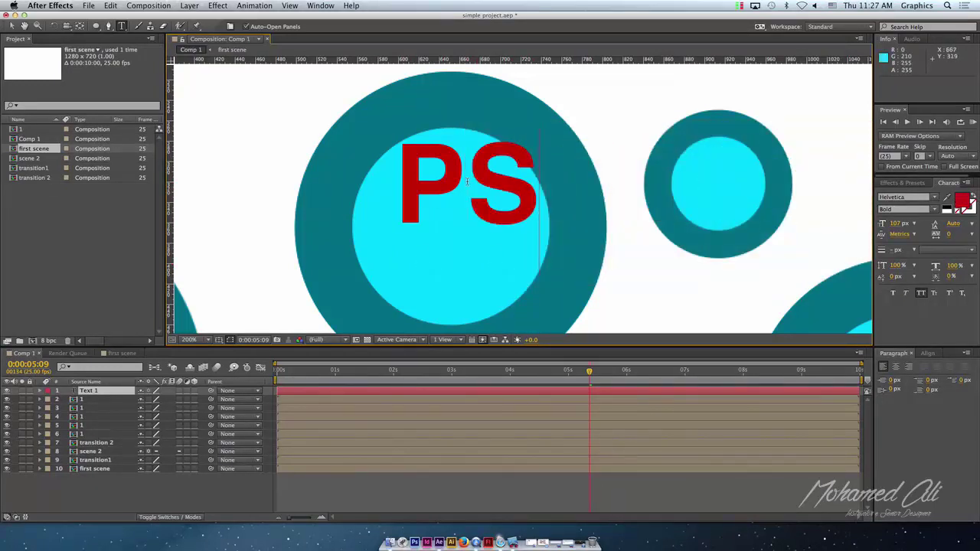
{"action": "left_click", "coordinate": [16, 29]}
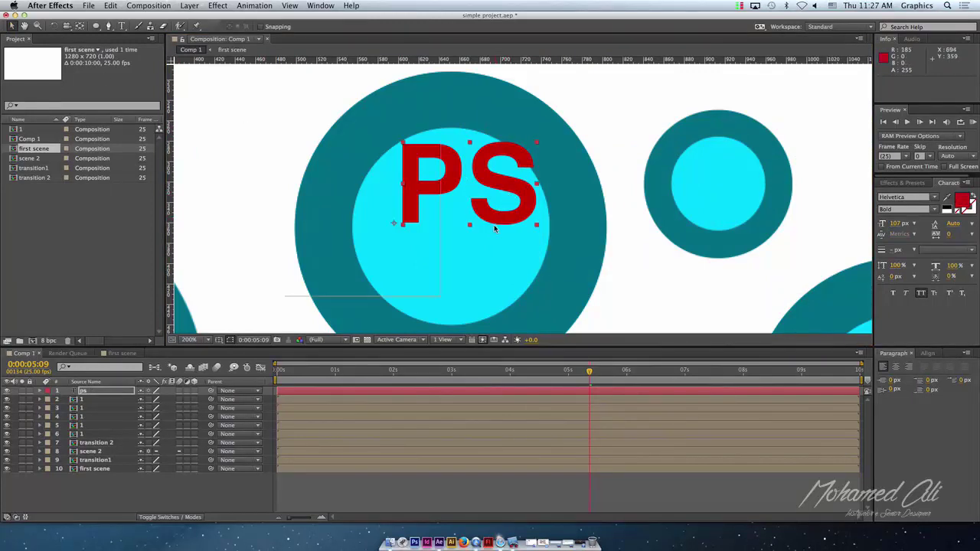
- Move the PS text down-left and centre its anchor point on the text
{"action": "left_click_drag", "start_coordinate": [392, 192], "coordinate": [374, 236]}
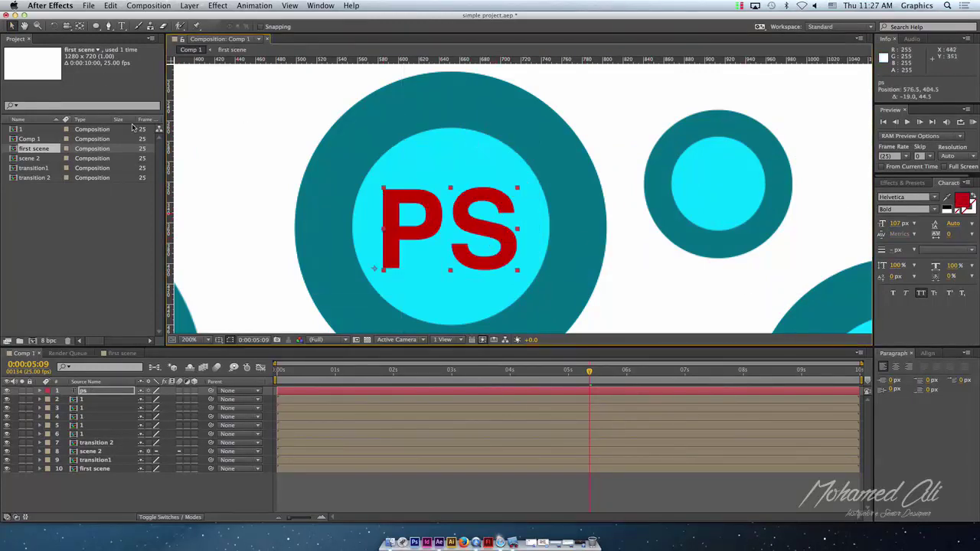
{"action": "key", "text": "y"}
{"action": "left_click_drag", "start_coordinate": [373, 268], "coordinate": [452, 231]}
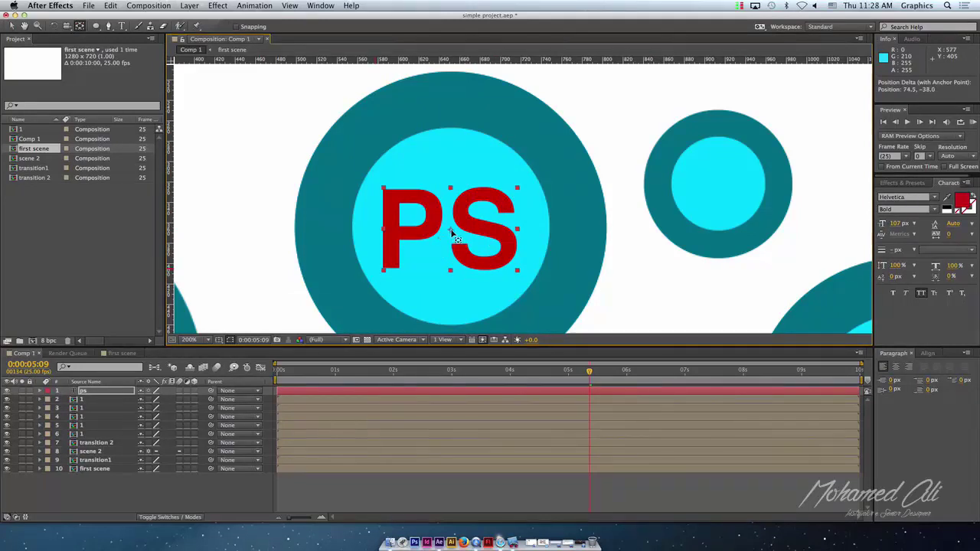
{"action": "left_click", "coordinate": [11, 26]}
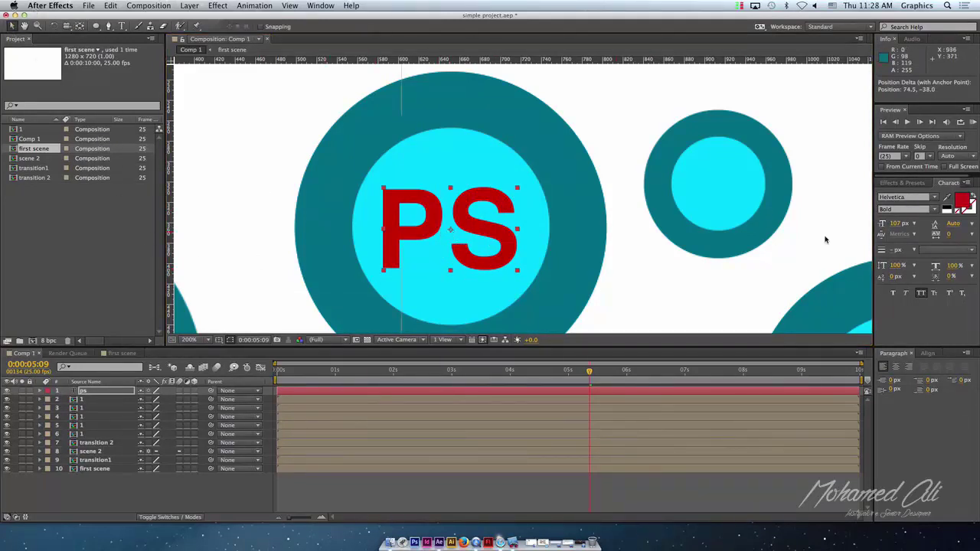
- Make the PS text white, centre it in the circle, and view at 100%
{"action": "left_click_drag", "start_coordinate": [575, 323], "coordinate": [499, 281]}
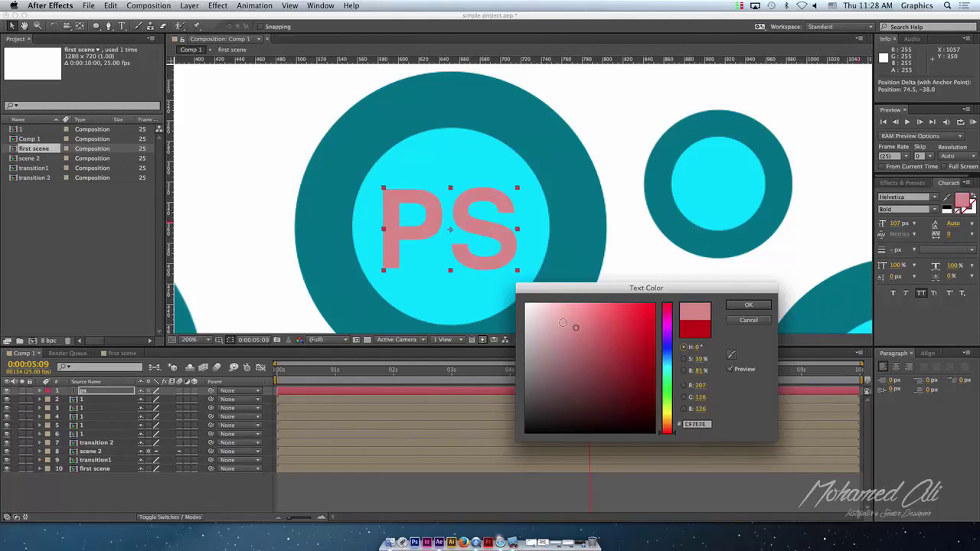
{"action": "left_click", "coordinate": [760, 310]}
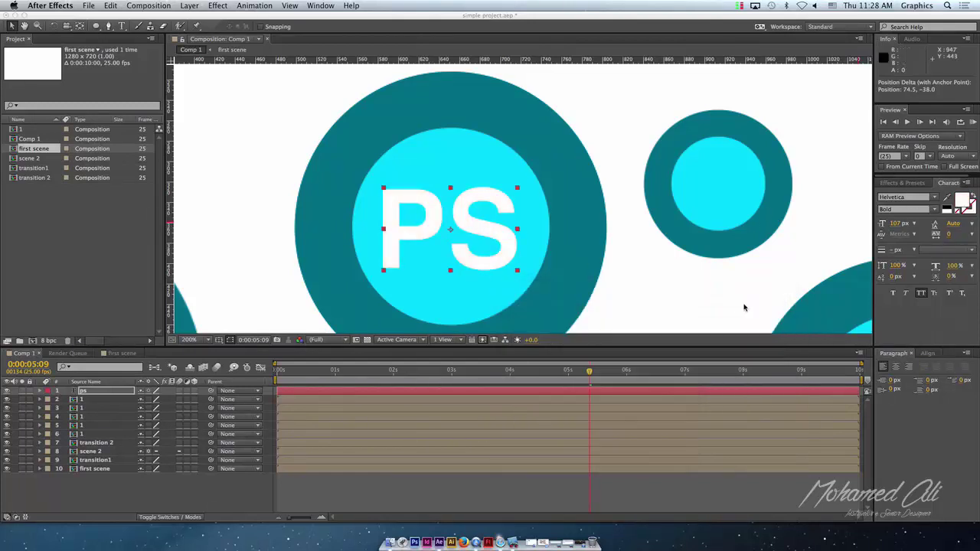
{"action": "left_click_drag", "start_coordinate": [490, 256], "coordinate": [493, 258]}
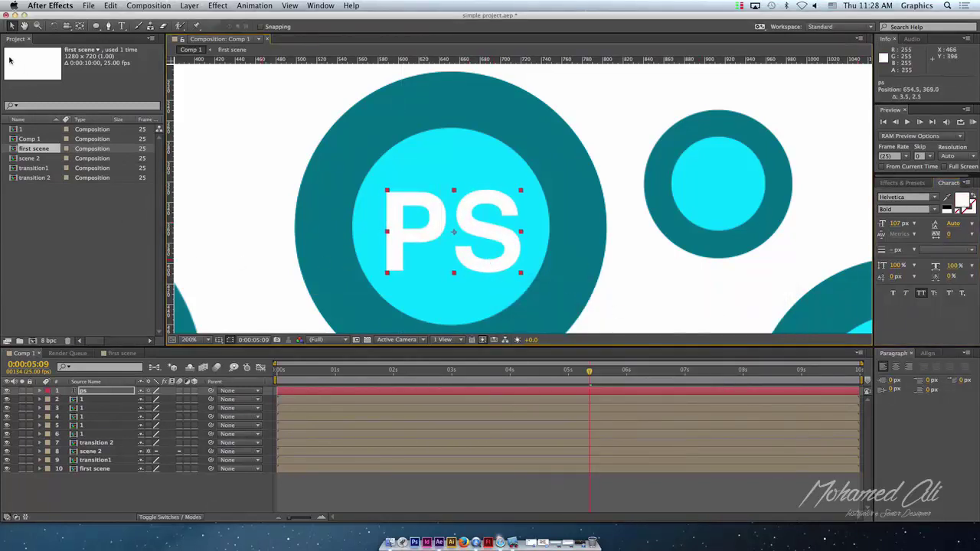
{"action": "left_click_drag", "start_coordinate": [482, 261], "coordinate": [479, 258]}
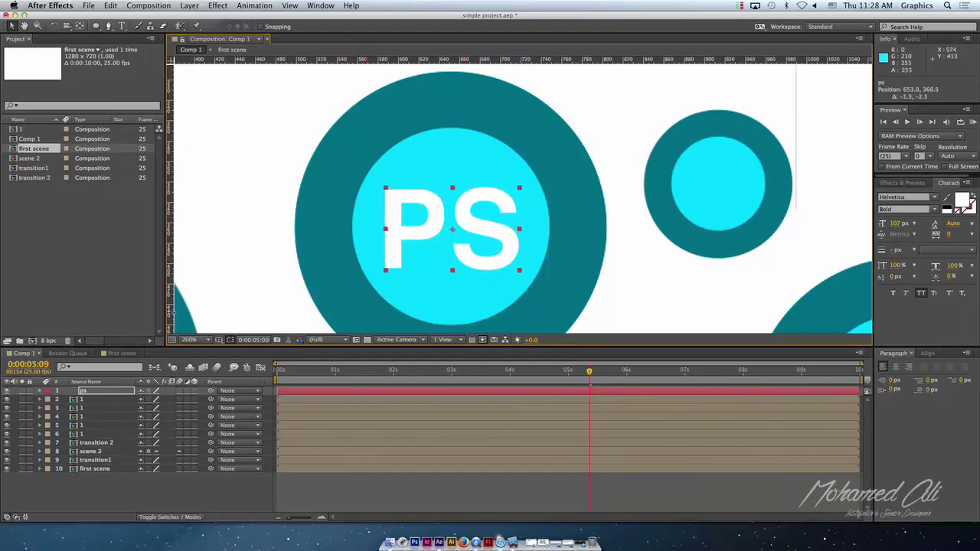
{"action": "key", "text": "slash"}
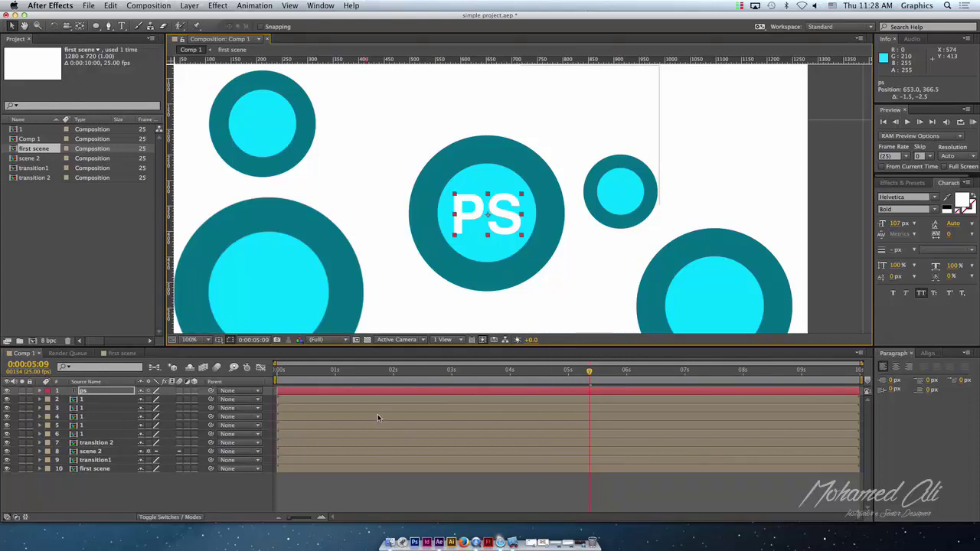
- Keyframe the PS title's Scale from 0% at 0:00:05:09 to about 154% at 0:00:05:13
{"action": "key", "text": "s"}
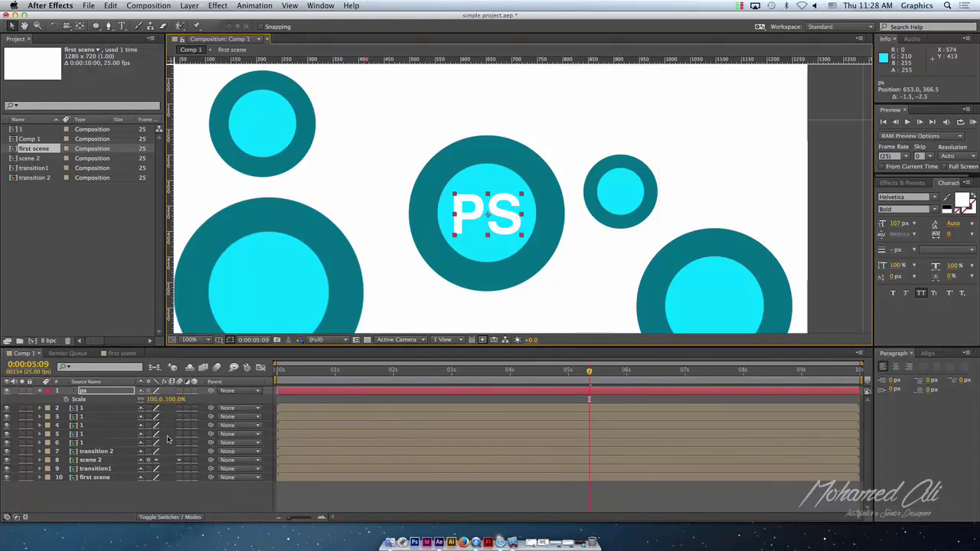
{"action": "left_click", "coordinate": [66, 399]}
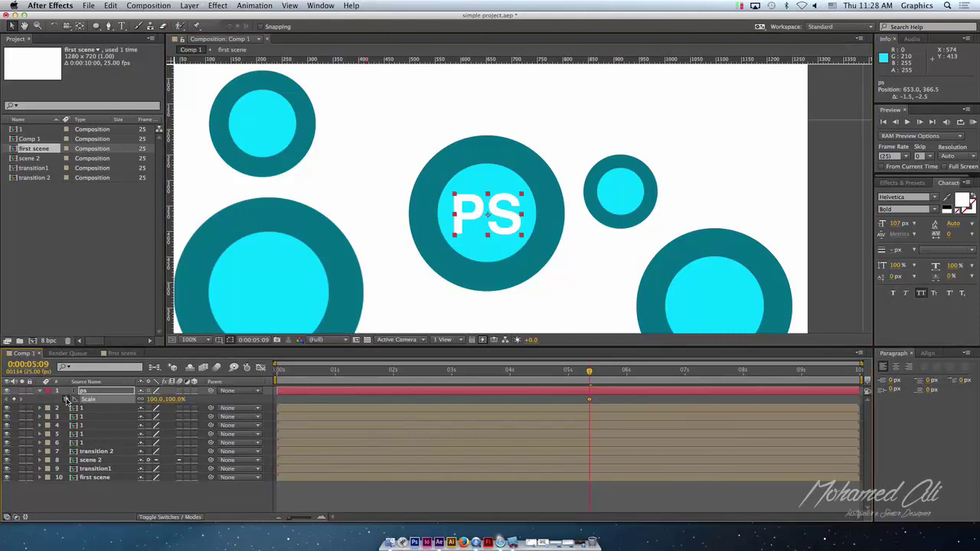
{"action": "left_click", "coordinate": [174, 400]}
{"action": "type", "text": "0"}
{"action": "key", "text": "Return"}
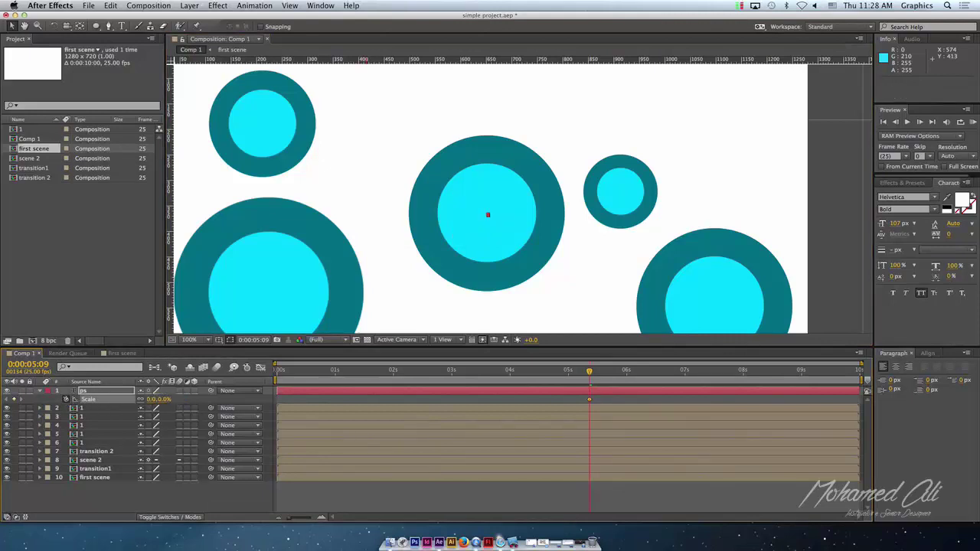
{"action": "key", "text": "Page_Down"}
{"action": "key", "text": "Page_Down"}
{"action": "key", "text": "Page_Down"}
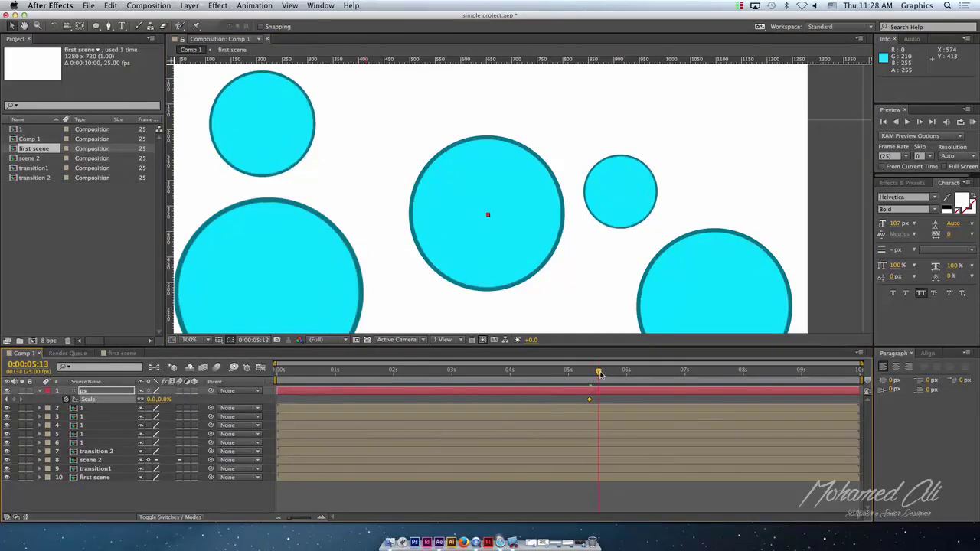
{"action": "left_click_drag", "start_coordinate": [164, 404], "coordinate": [249, 403]}
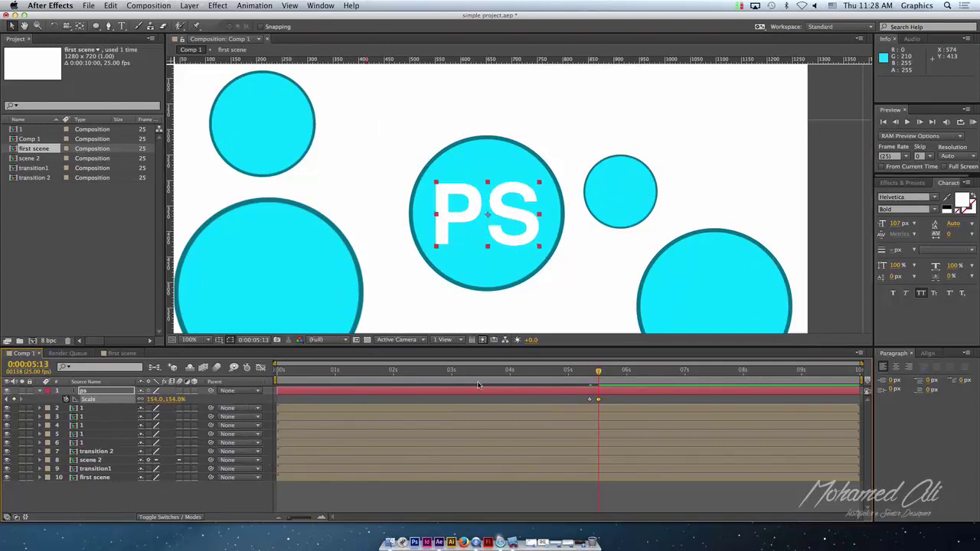
{"action": "mouse_move", "coordinate": [599, 374]}
{"action": "left_mouse_down"}
{"action": "mouse_move", "coordinate": [571, 373]}
{"action": "mouse_move", "coordinate": [599, 385]}
{"action": "left_mouse_up"}
- Duplicate the PS title, move the copy into the top-left circle and scale it down
{"action": "left_click", "coordinate": [41, 391]}
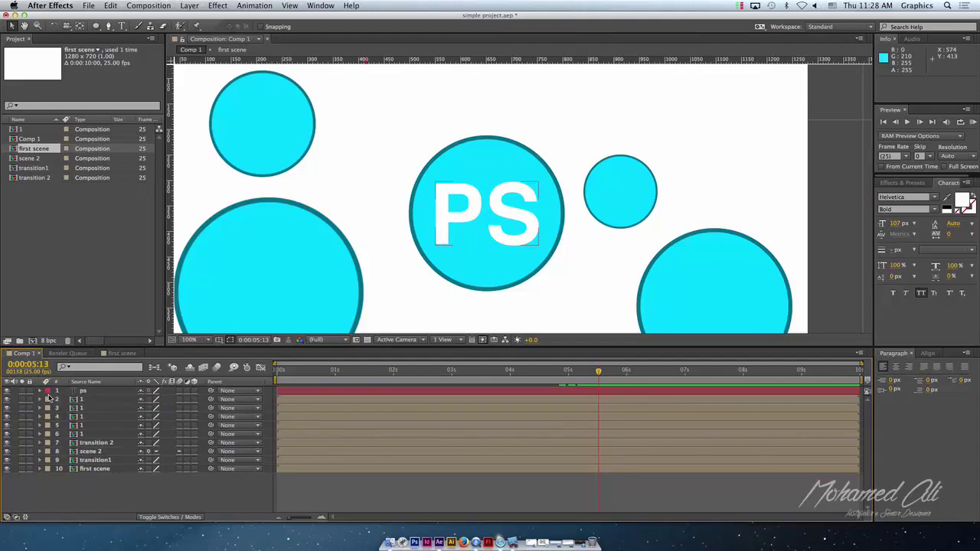
{"action": "left_click", "coordinate": [494, 237]}
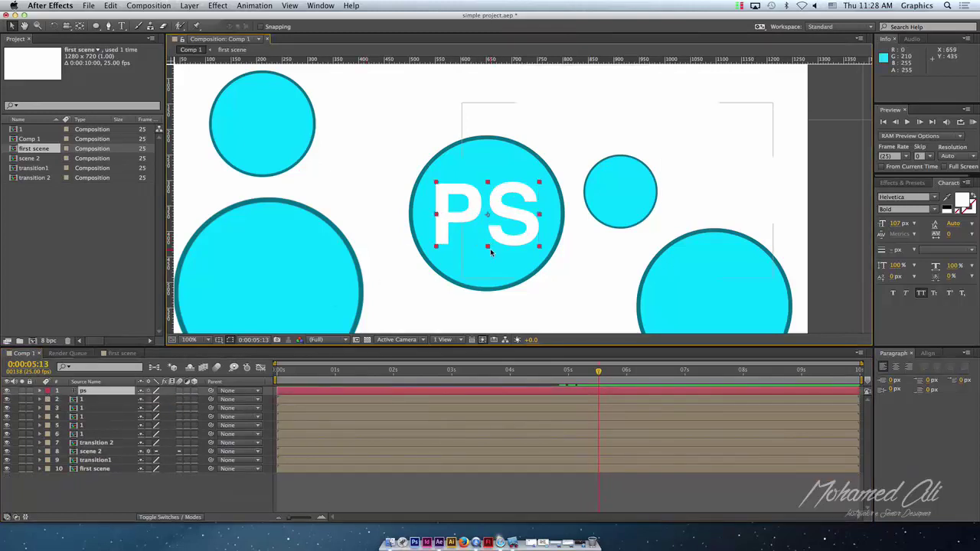
{"action": "key", "text": "super+d"}
{"action": "mouse_move", "coordinate": [507, 245]}
{"action": "left_mouse_down"}
{"action": "mouse_move", "coordinate": [407, 276]}
{"action": "mouse_move", "coordinate": [287, 152]}
{"action": "left_mouse_up"}
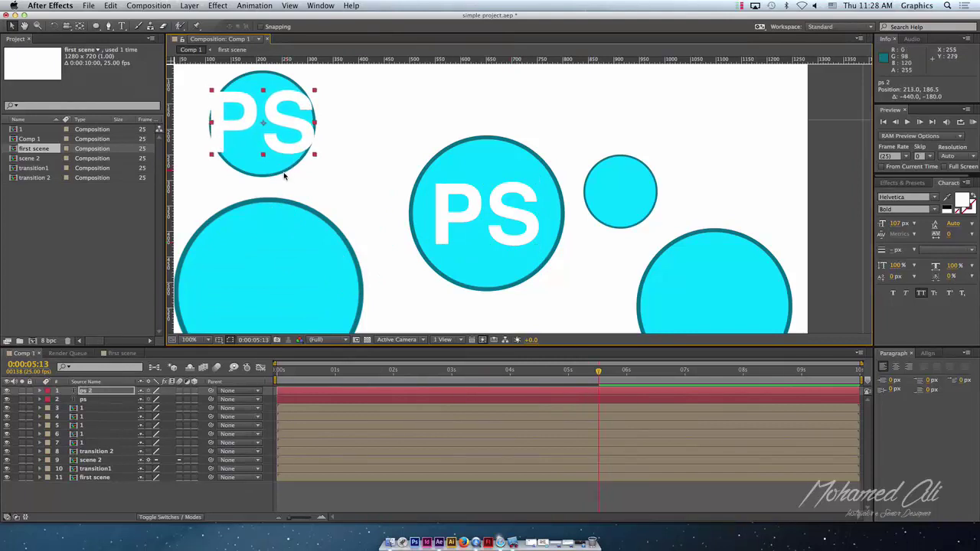
{"action": "key", "text": "s"}
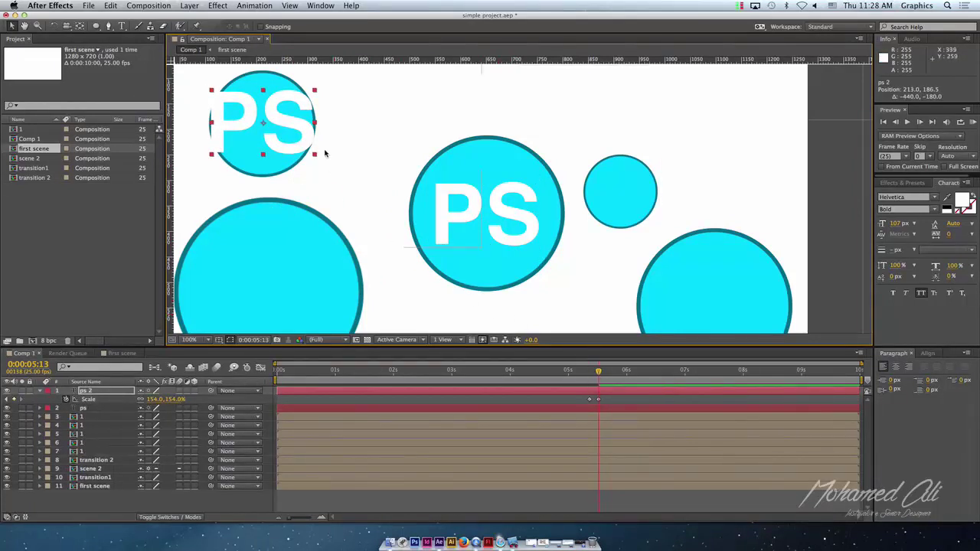
{"action": "left_click_drag", "start_coordinate": [313, 92], "coordinate": [304, 107]}
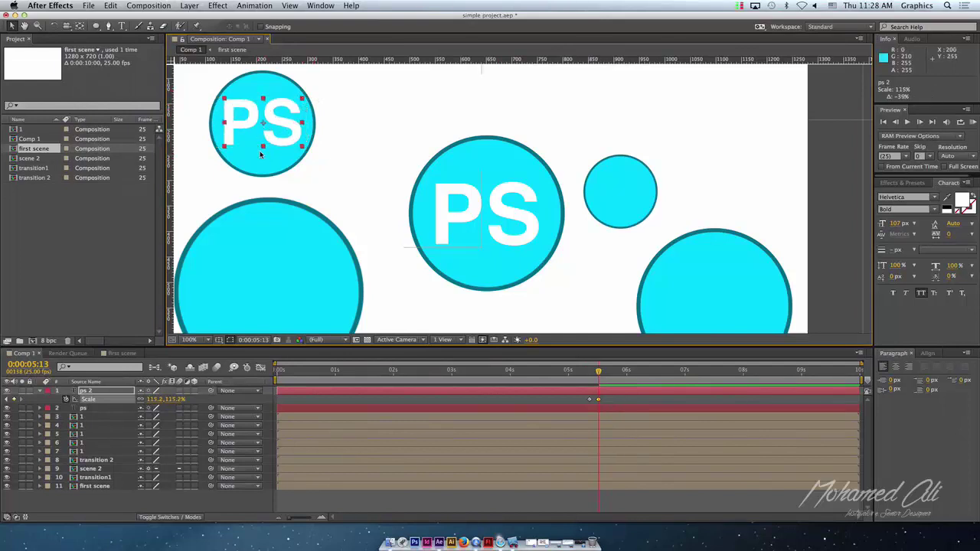
- Retype the copy as AI and recentre its anchor point on the text
{"action": "double_click", "coordinate": [272, 133]}
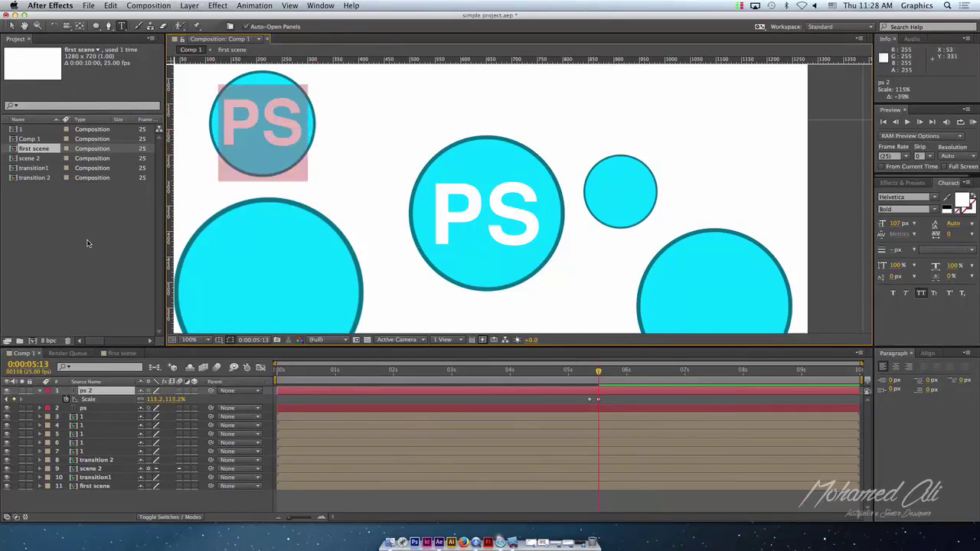
{"action": "type", "text": "A"}
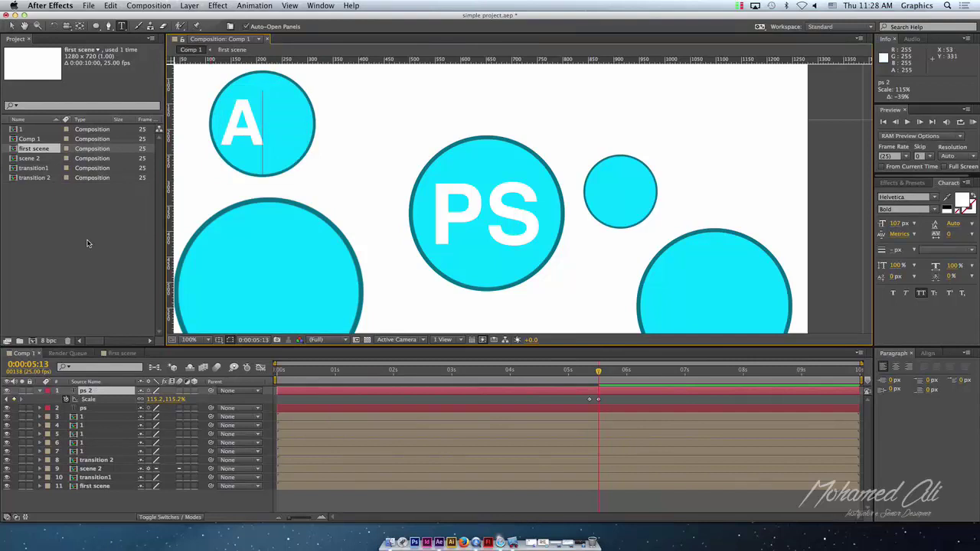
{"action": "type", "text": "I"}
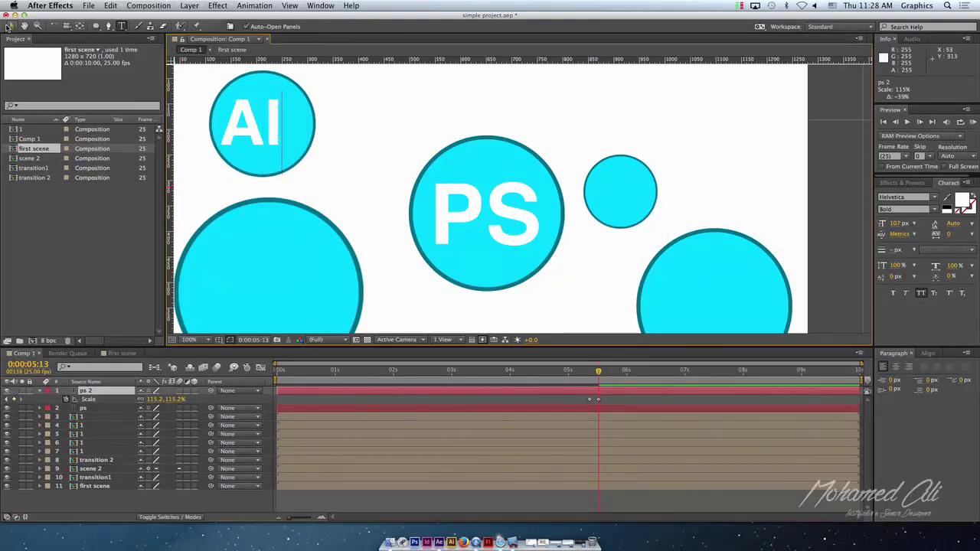
{"action": "left_click", "coordinate": [13, 27]}
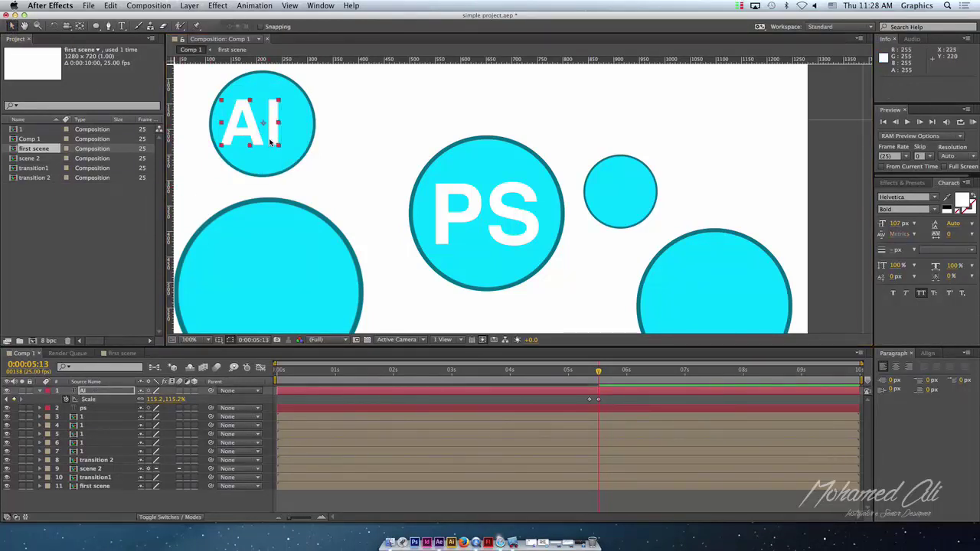
{"action": "left_click", "coordinate": [79, 26]}
{"action": "mouse_move", "coordinate": [262, 122]}
{"action": "left_mouse_down"}
{"action": "mouse_move", "coordinate": [249, 123]}
{"action": "mouse_move", "coordinate": [279, 137]}
{"action": "left_mouse_up"}
{"action": "key", "text": "v"}
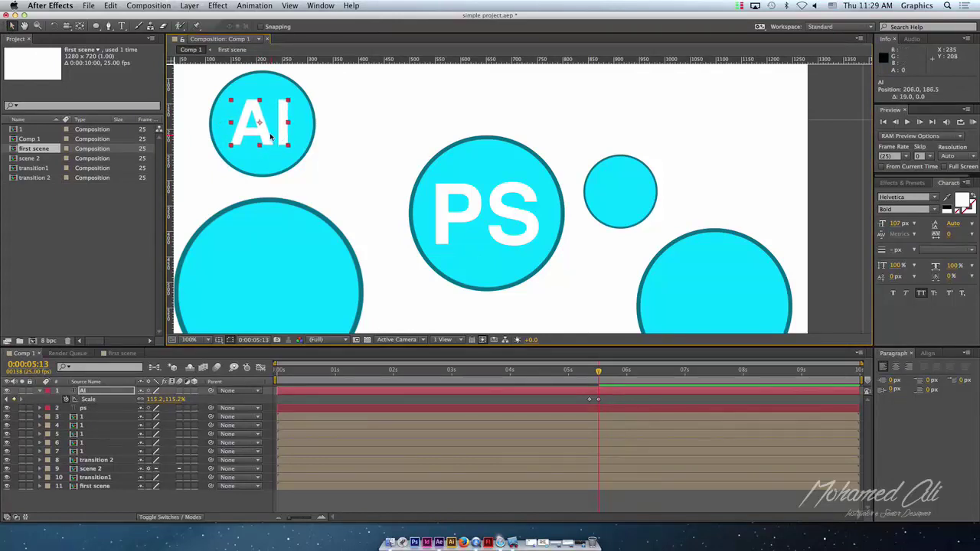
{"action": "mouse_move", "coordinate": [605, 372]}
{"action": "left_mouse_down"}
{"action": "mouse_move", "coordinate": [591, 377]}
{"action": "mouse_move", "coordinate": [599, 376]}
{"action": "left_mouse_up"}
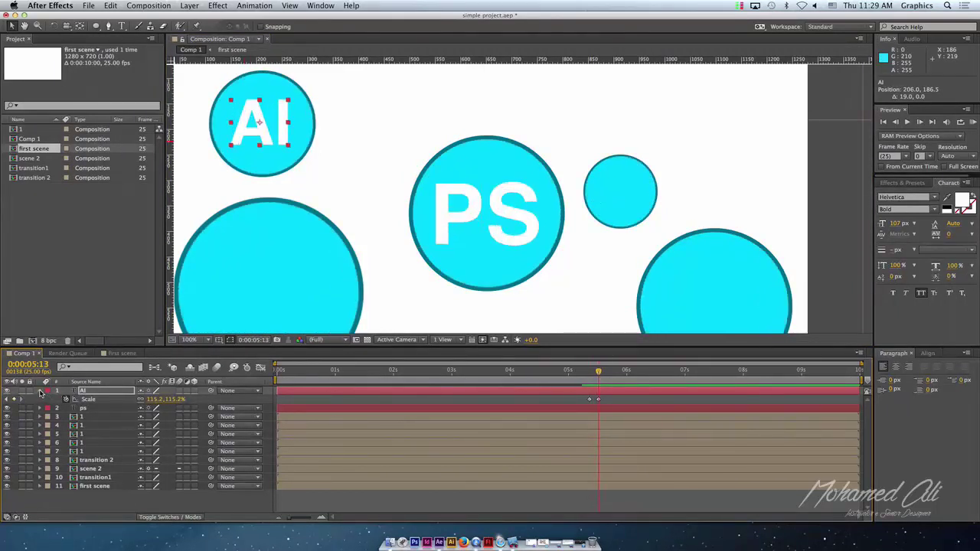
- Duplicate the AI layer and move the copy into the large lower-left circle
{"action": "left_click", "coordinate": [41, 391]}
{"action": "left_click", "coordinate": [94, 398]}
{"action": "key", "text": "super+d"}
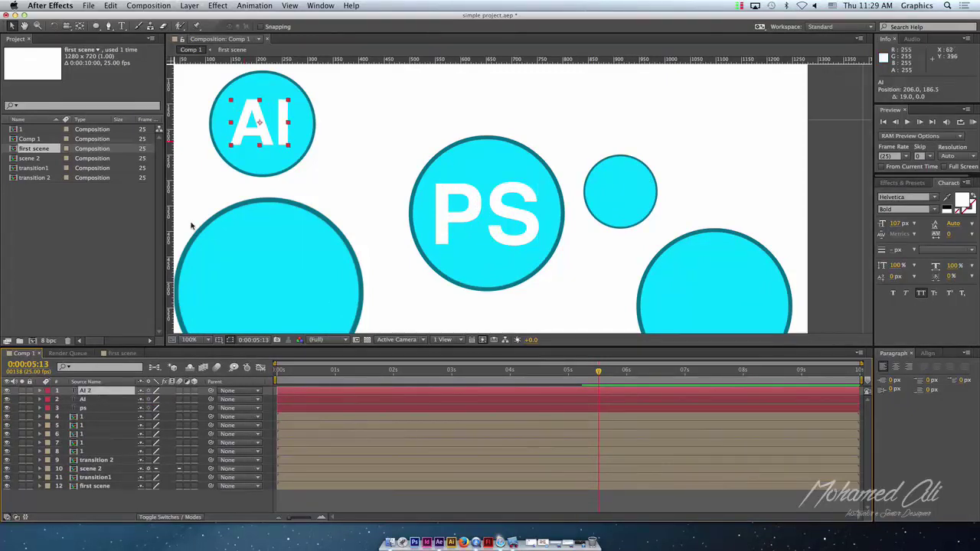
{"action": "mouse_move", "coordinate": [274, 135]}
{"action": "left_mouse_down"}
{"action": "mouse_move", "coordinate": [281, 310]}
{"action": "mouse_move", "coordinate": [315, 289]}
{"action": "left_mouse_up"}
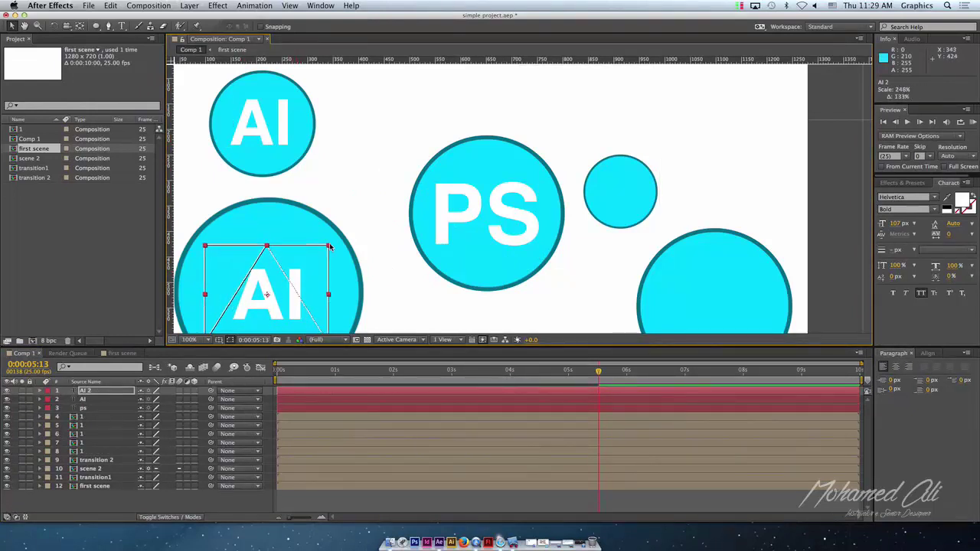
{"action": "scroll", "coordinate": [329, 295], "scroll_direction": "down", "scroll_amount": 5}
{"action": "scroll", "coordinate": [329, 295], "scroll_direction": "left", "scroll_amount": 8}
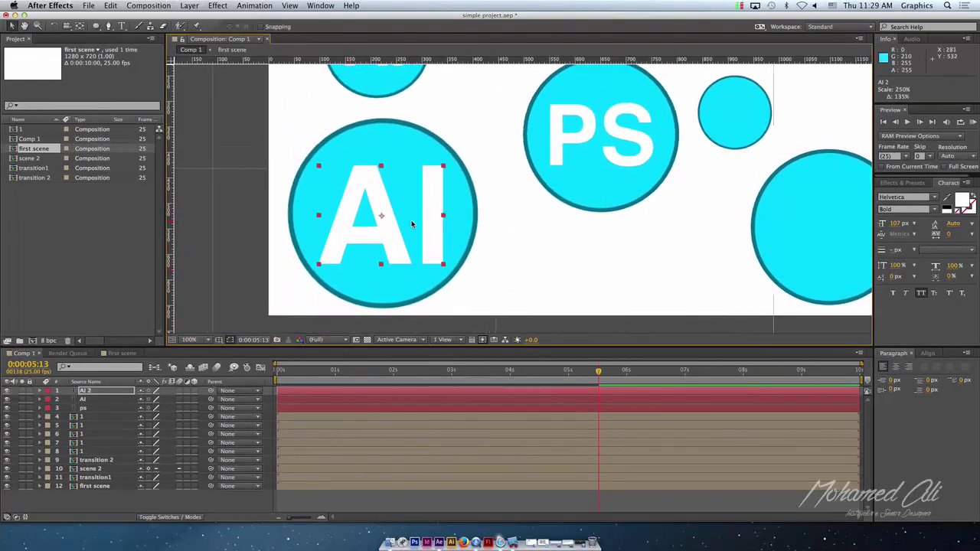
- Retype the copy as AE, then resize and position it to fill the circle
{"action": "double_click", "coordinate": [407, 225]}
{"action": "type", "text": "A"}
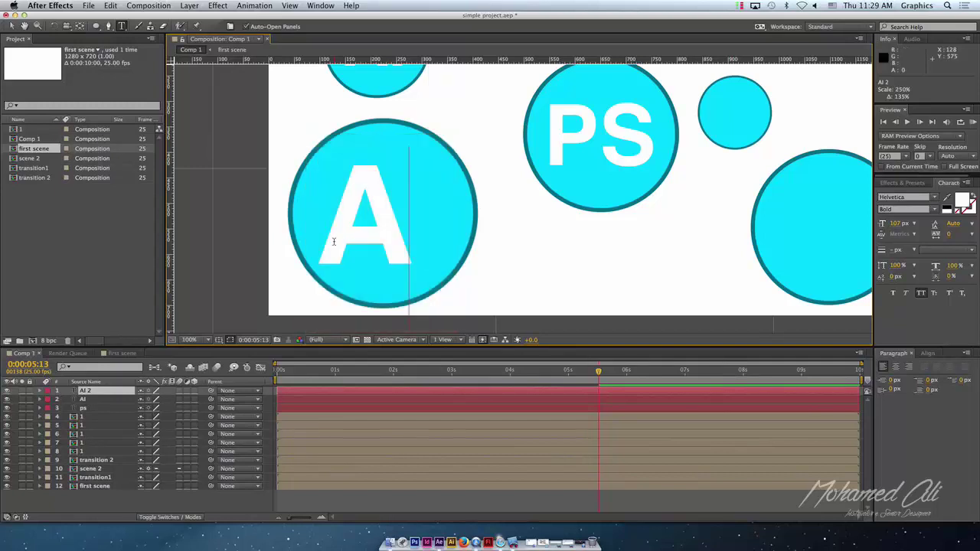
{"action": "type", "text": "E"}
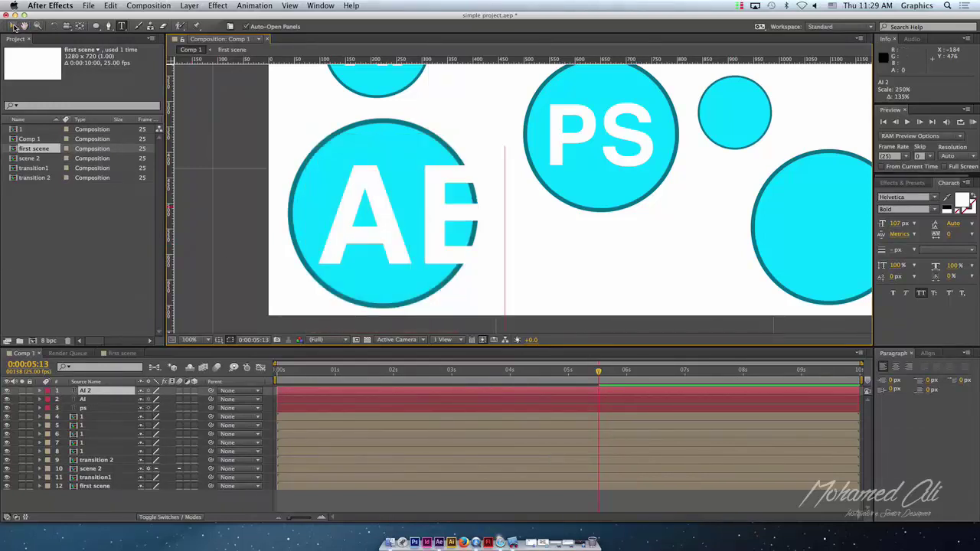
{"action": "left_click", "coordinate": [13, 27]}
{"action": "left_click_drag", "start_coordinate": [499, 165], "coordinate": [460, 183]}
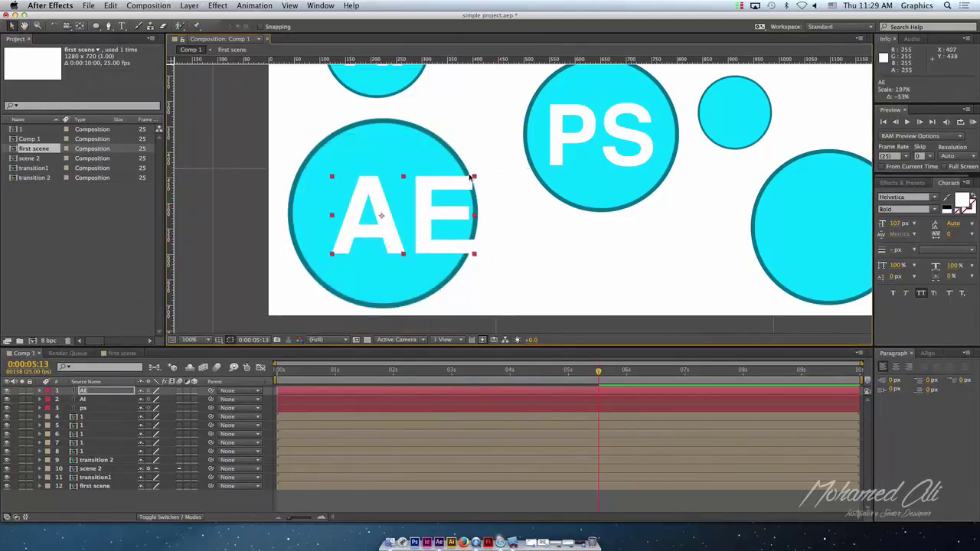
{"action": "left_click_drag", "start_coordinate": [434, 228], "coordinate": [418, 226]}
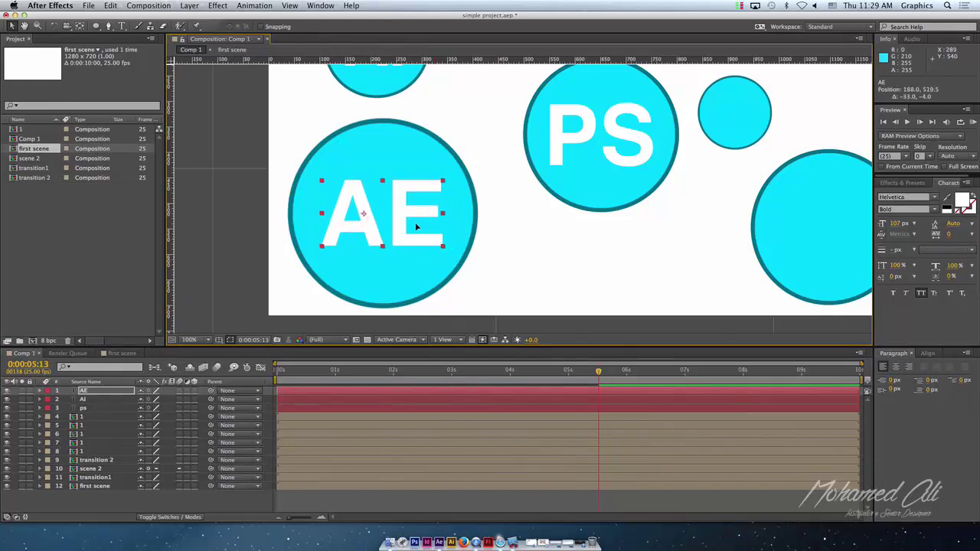
{"action": "left_click_drag", "start_coordinate": [442, 183], "coordinate": [457, 170]}
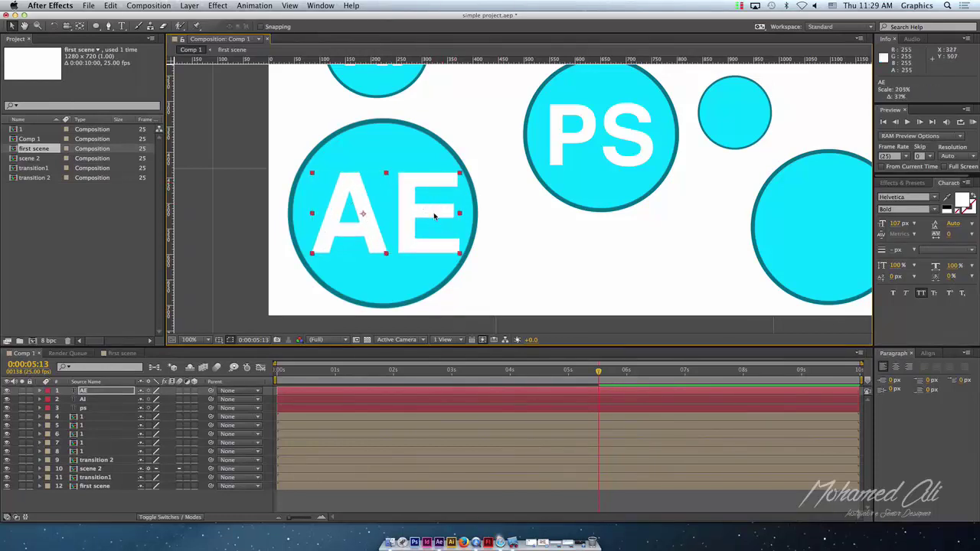
{"action": "left_click_drag", "start_coordinate": [429, 228], "coordinate": [422, 223]}
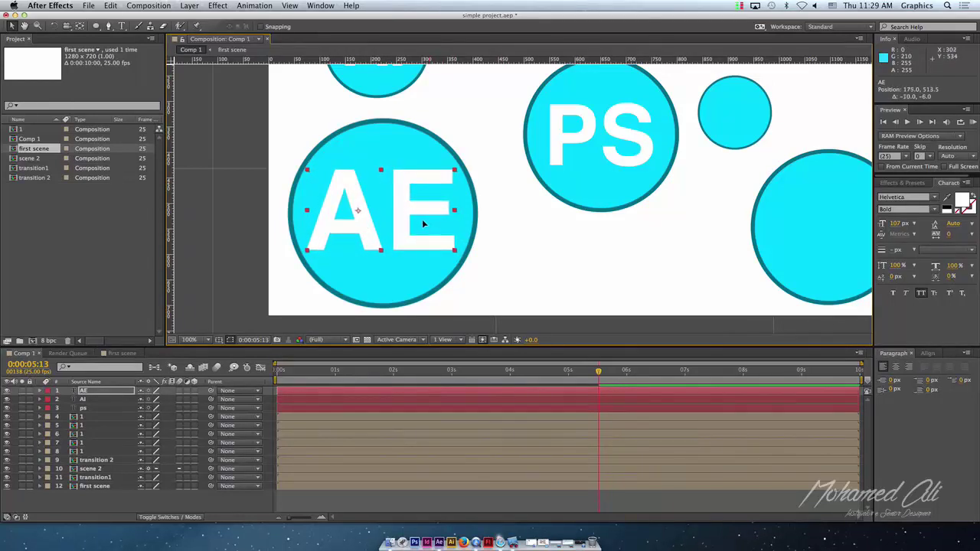
- Centre the AE layer's anchor point, check its Scale animation, and duplicate it as AE 2
{"action": "left_click", "coordinate": [95, 27]}
{"action": "left_click_drag", "start_coordinate": [358, 210], "coordinate": [374, 212]}
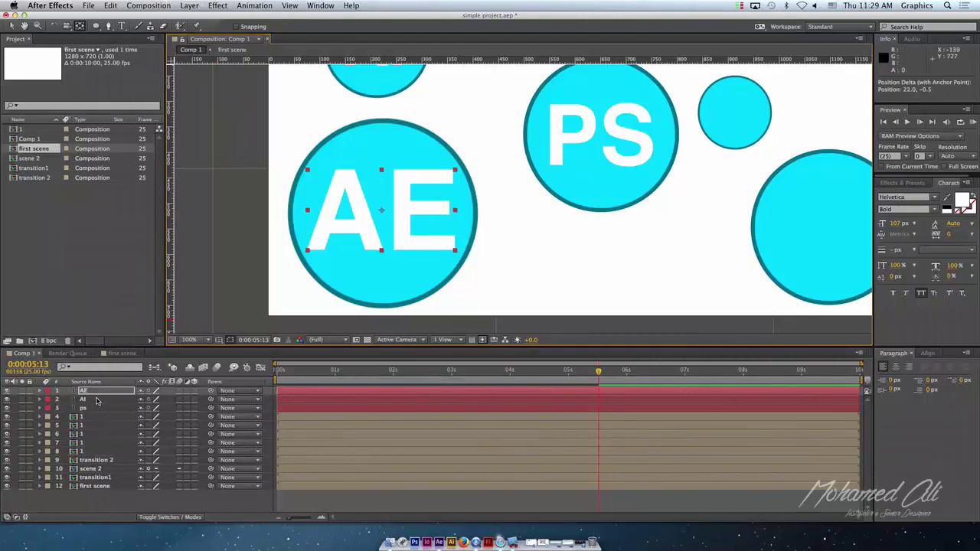
{"action": "key", "text": "s"}
{"action": "left_click_drag", "start_coordinate": [600, 373], "coordinate": [603, 377]}
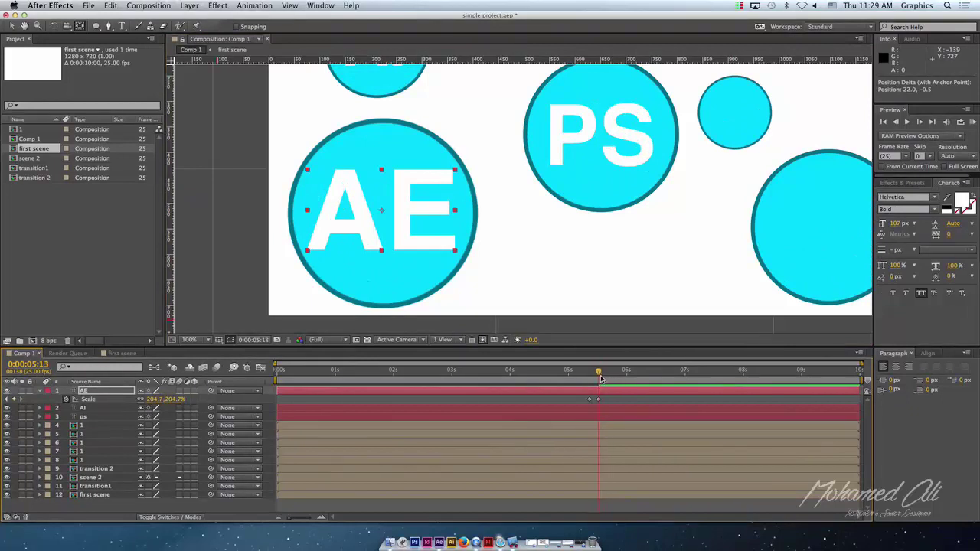
{"action": "key", "text": "super+d"}
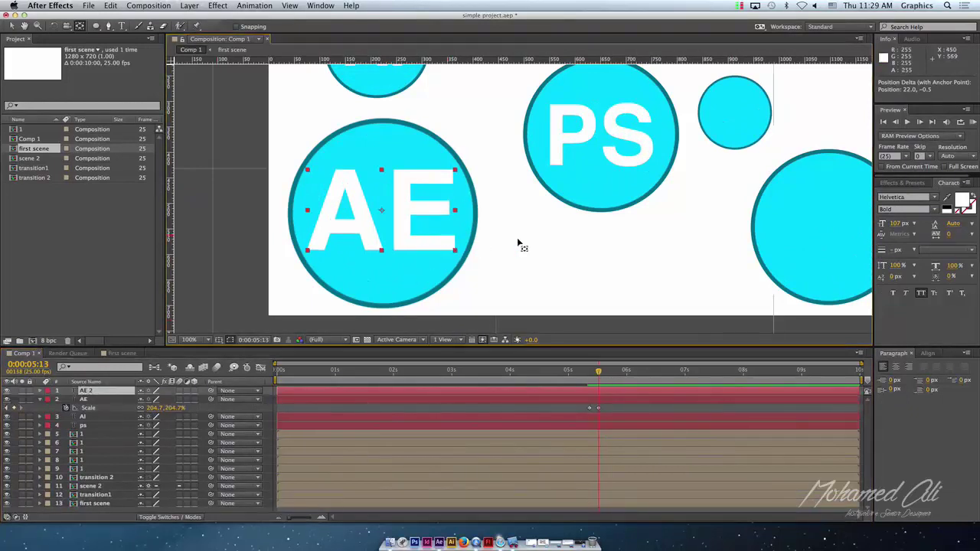
- Move AE 2 onto the lower-right circle, retype it as ID, and centre it
{"action": "left_click", "coordinate": [96, 391]}
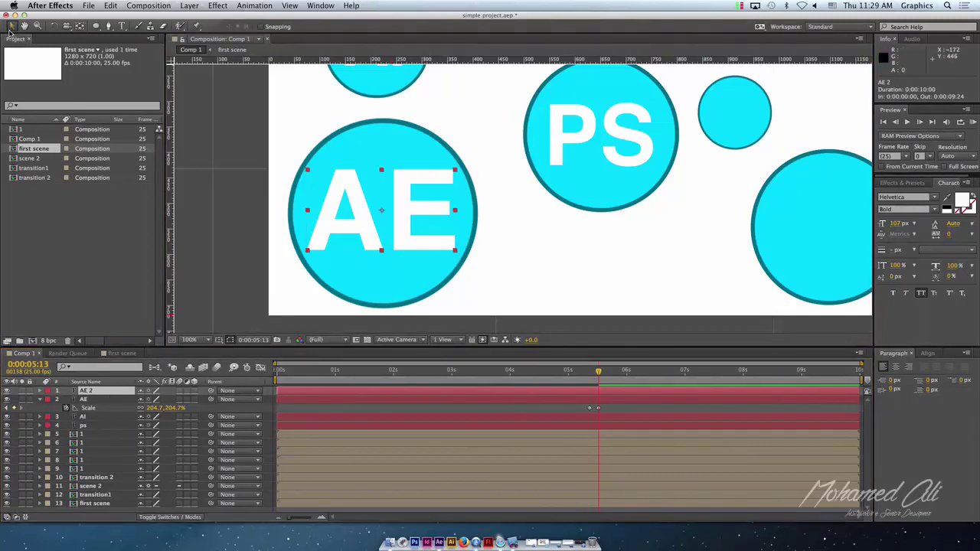
{"action": "mouse_move", "coordinate": [393, 257]}
{"action": "left_mouse_down"}
{"action": "mouse_move", "coordinate": [553, 257]}
{"action": "mouse_move", "coordinate": [466, 277]}
{"action": "mouse_move", "coordinate": [536, 213]}
{"action": "mouse_move", "coordinate": [495, 239]}
{"action": "mouse_move", "coordinate": [478, 268]}
{"action": "left_mouse_up"}
{"action": "double_click", "coordinate": [478, 267]}
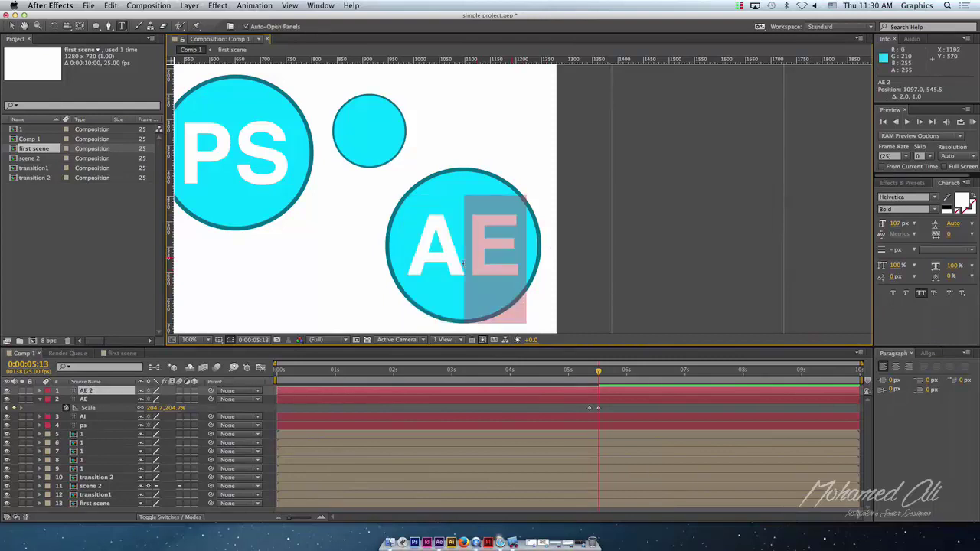
{"action": "type", "text": "I"}
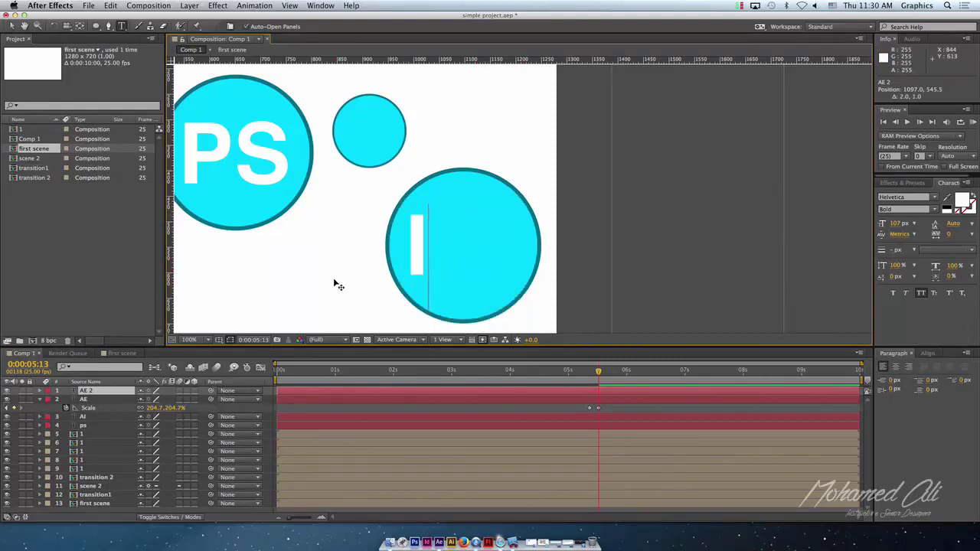
{"action": "type", "text": "D"}
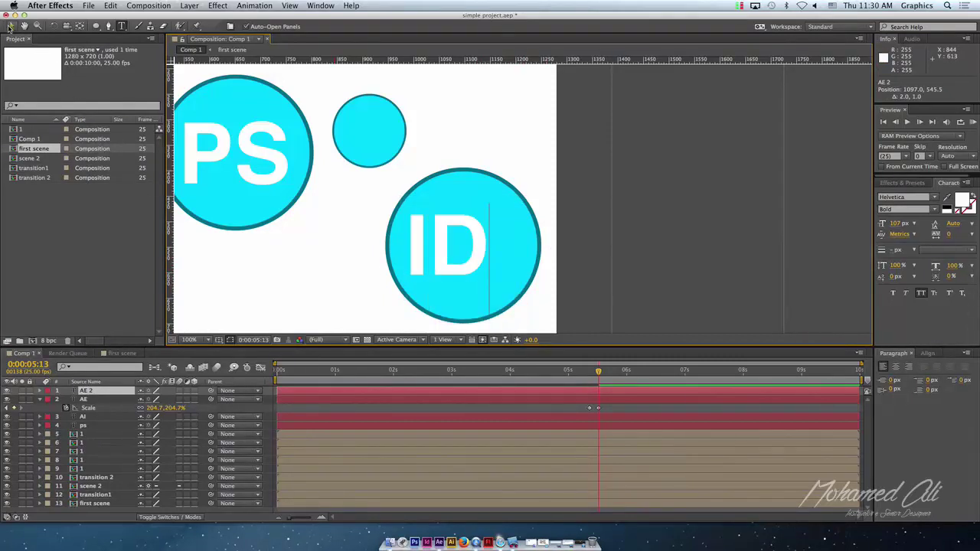
{"action": "left_click", "coordinate": [9, 27]}
{"action": "mouse_move", "coordinate": [456, 271]}
{"action": "left_mouse_down"}
{"action": "mouse_move", "coordinate": [474, 271]}
{"action": "mouse_move", "coordinate": [463, 274]}
{"action": "left_mouse_up"}
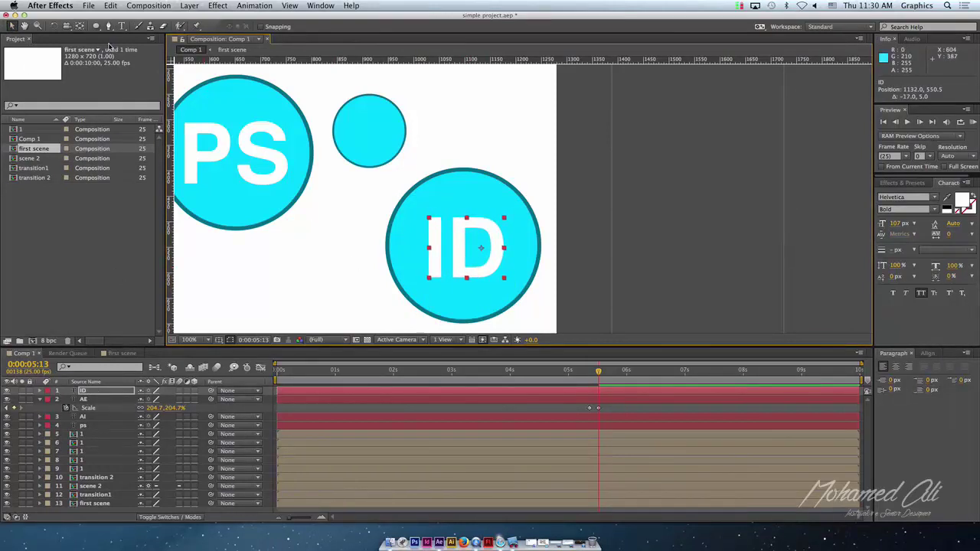
- Recentre the ID layer's anchor point and scale the text to fit the circle
{"action": "left_click", "coordinate": [79, 26]}
{"action": "left_click_drag", "start_coordinate": [482, 251], "coordinate": [468, 251]}
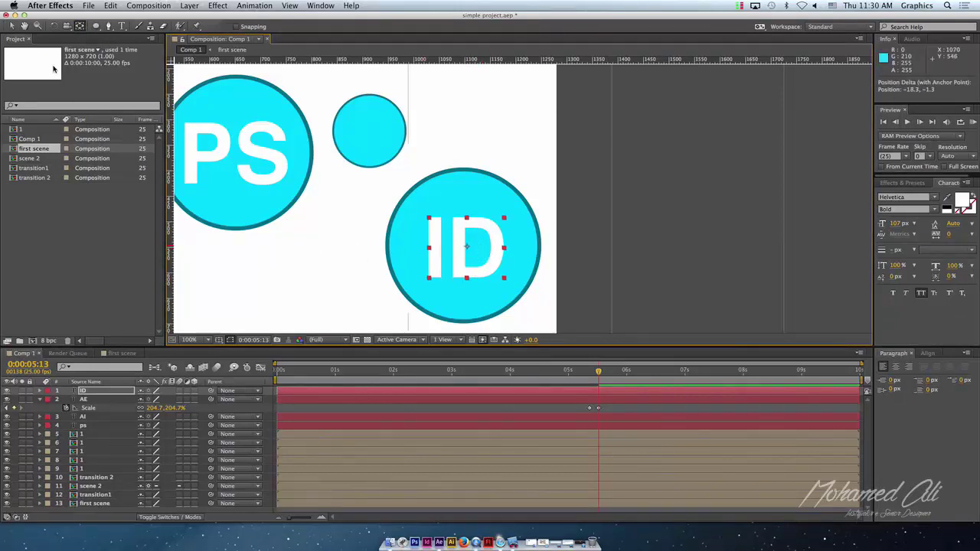
{"action": "left_click", "coordinate": [12, 27]}
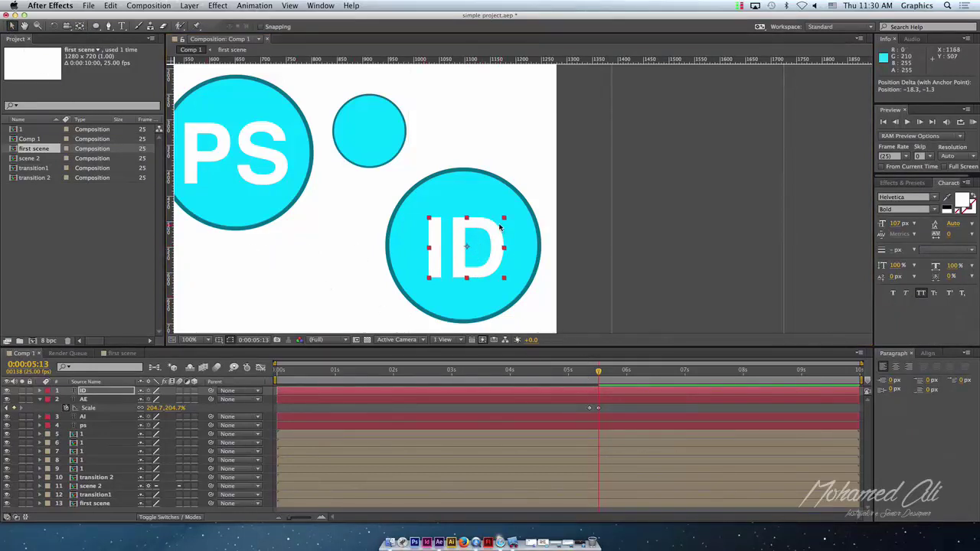
{"action": "left_click_drag", "start_coordinate": [504, 220], "coordinate": [514, 210]}
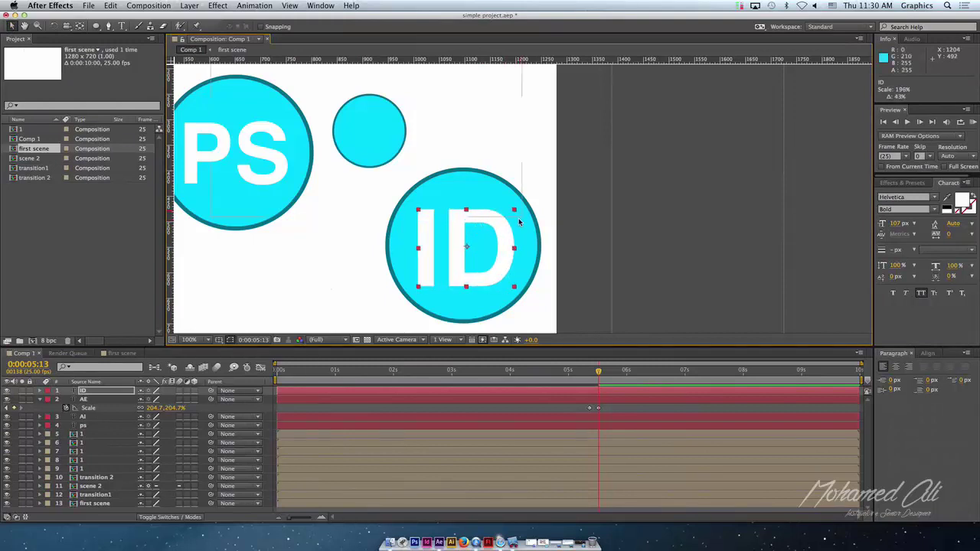
{"action": "left_click_drag", "start_coordinate": [515, 210], "coordinate": [509, 214]}
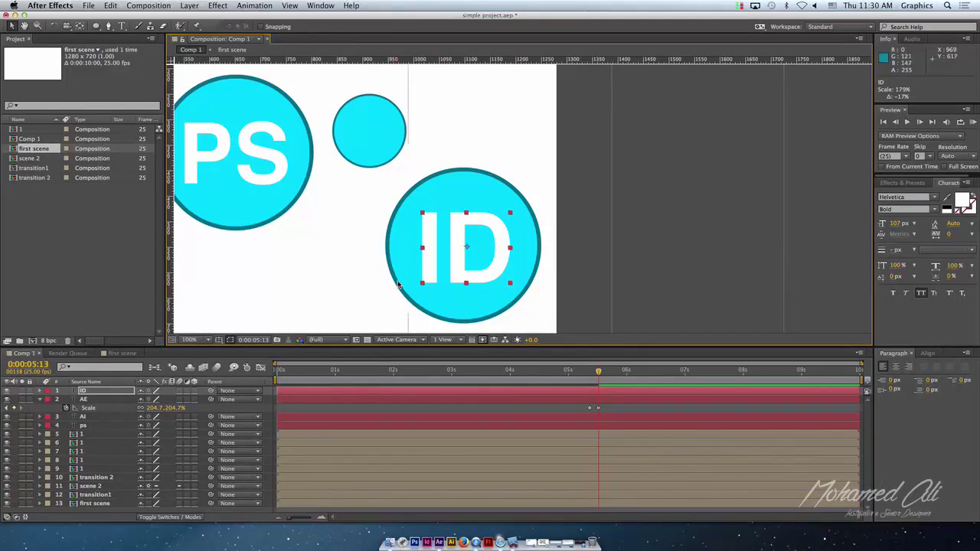
- Duplicate the ID layer and shrink the copy onto the small top circle
{"action": "key", "text": "super+d"}
{"action": "mouse_move", "coordinate": [491, 262]}
{"action": "left_mouse_down"}
{"action": "mouse_move", "coordinate": [387, 163]}
{"action": "mouse_move", "coordinate": [397, 153]}
{"action": "left_mouse_up"}
{"action": "left_click_drag", "start_coordinate": [416, 97], "coordinate": [390, 136]}
- Retype the small circle's ID 2 text as BR
{"action": "double_click", "coordinate": [375, 132]}
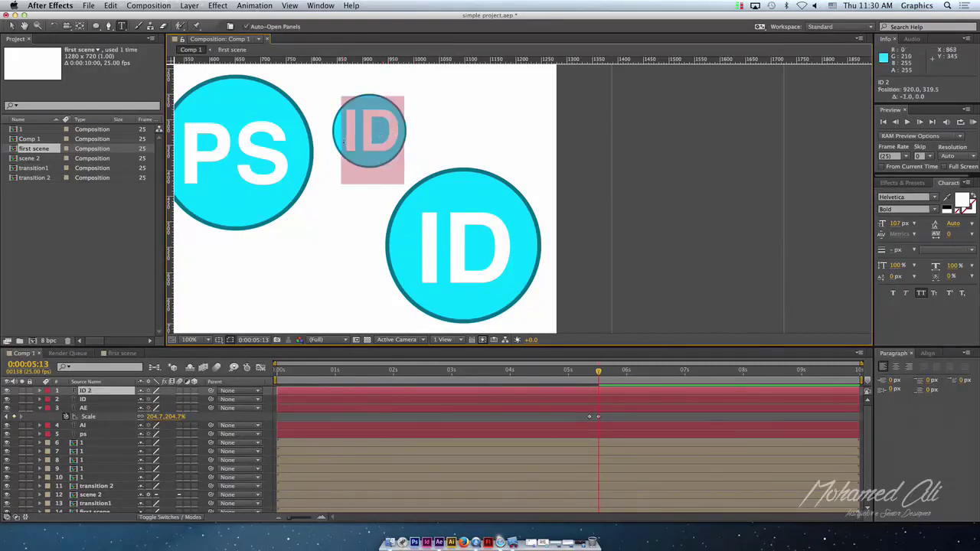
{"action": "type", "text": "F"}
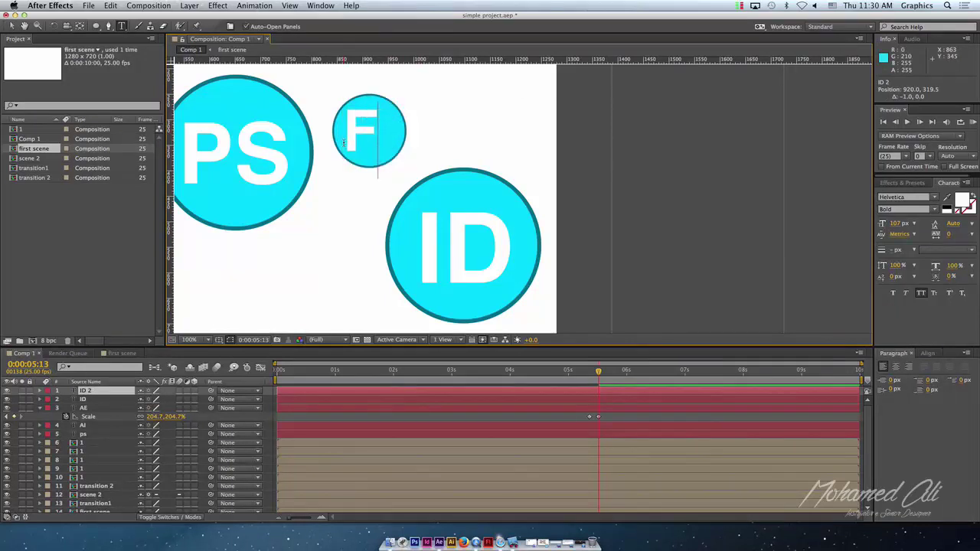
{"action": "type", "text": "O"}
{"action": "key", "text": "BackSpace"}
{"action": "key", "text": "BackSpace"}
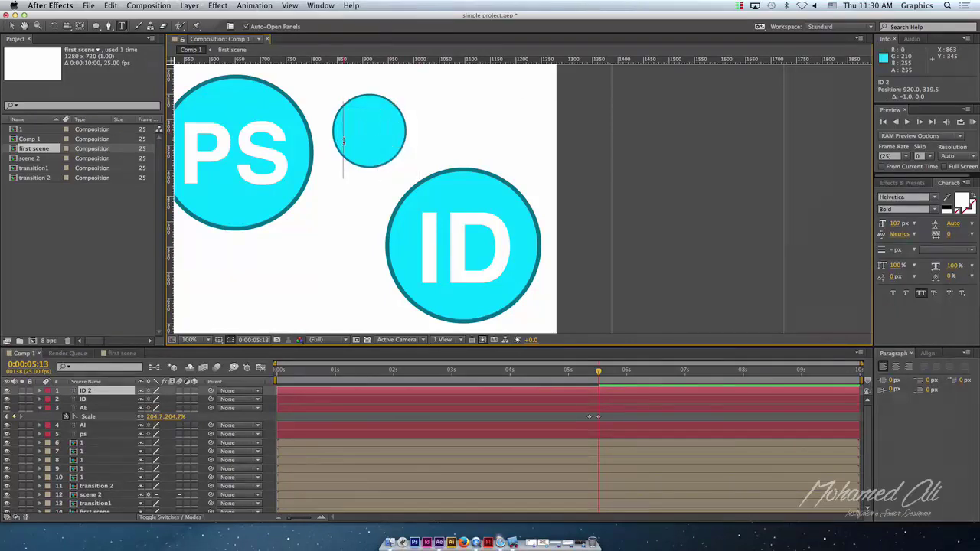
{"action": "type", "text": "BR"}
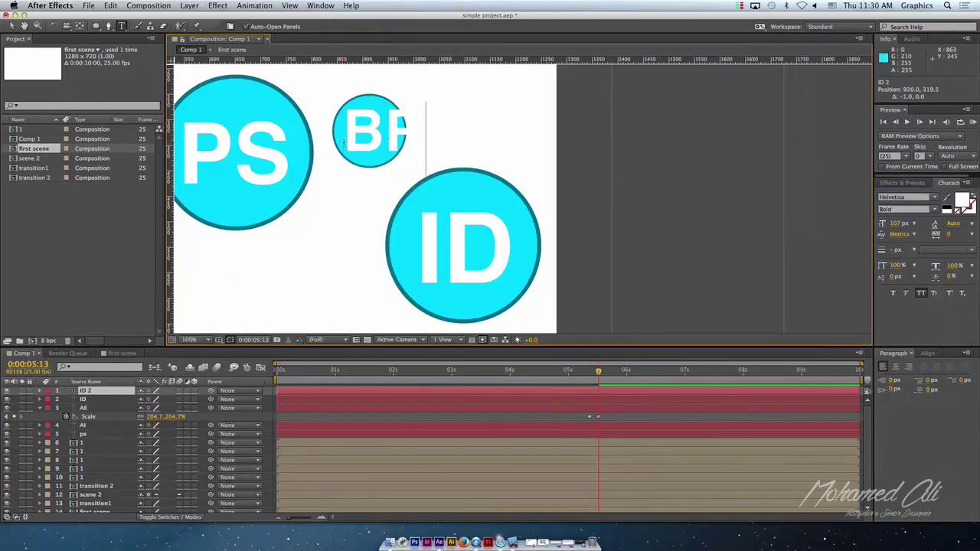
{"action": "key", "text": "BackSpace"}
{"action": "type", "text": "P"}
{"action": "left_click", "coordinate": [12, 25]}
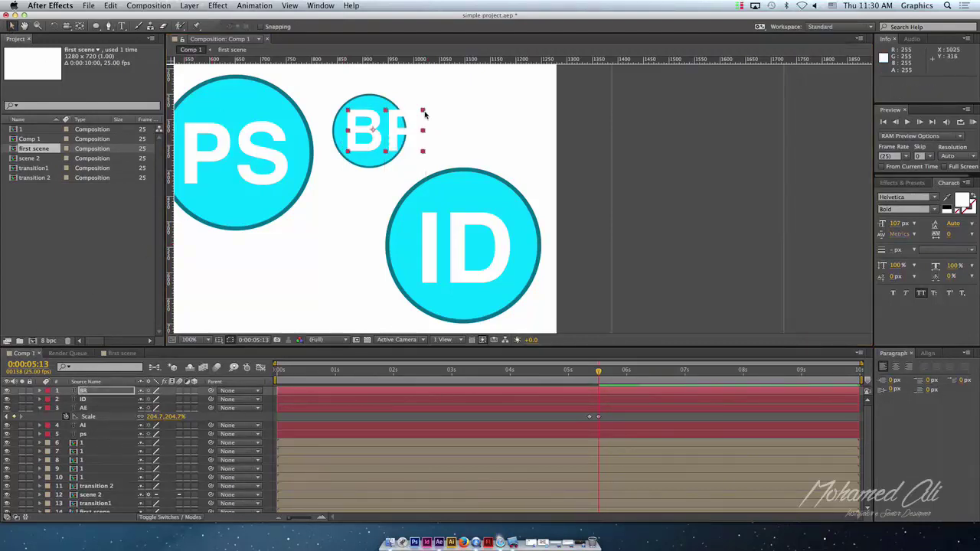
{"action": "left_click", "coordinate": [403, 122]}
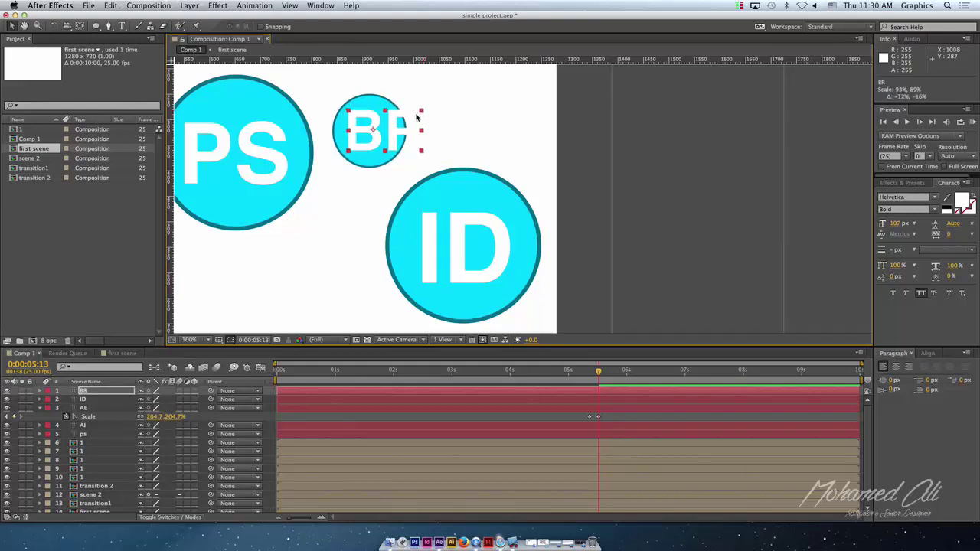
- Shrink BR to fit the small circle, nudge its anchor point, and zoom out the viewer
{"action": "left_click_drag", "start_coordinate": [420, 110], "coordinate": [387, 131]}
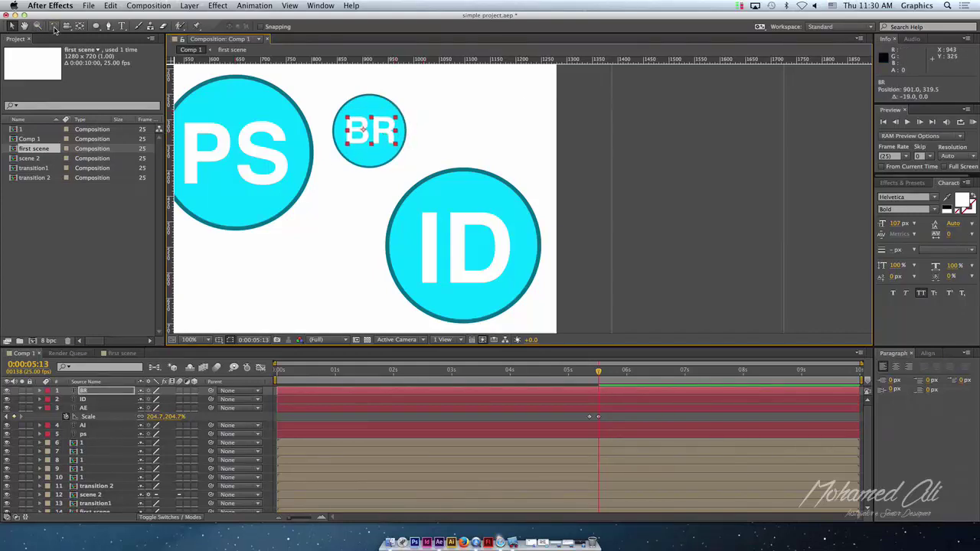
{"action": "left_click", "coordinate": [78, 27]}
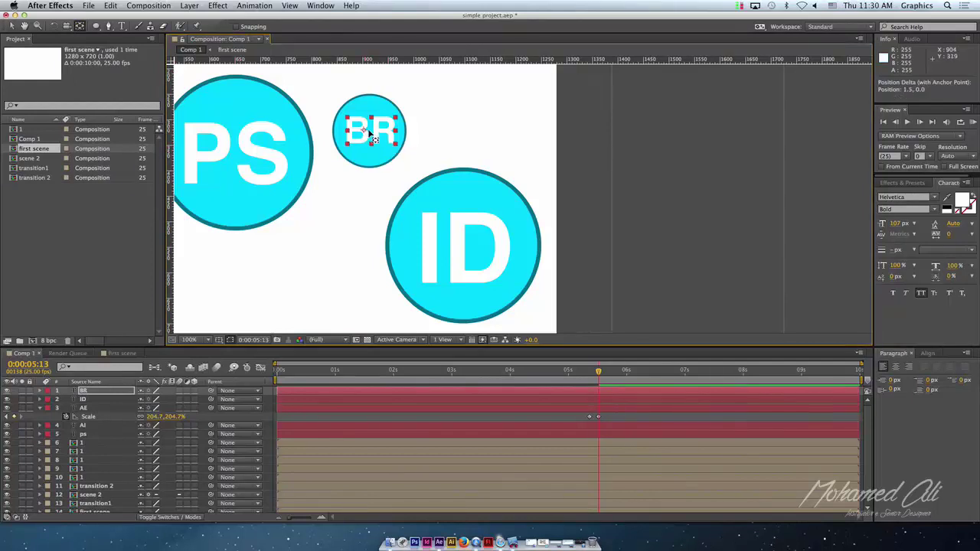
{"action": "left_click_drag", "start_coordinate": [375, 135], "coordinate": [375, 135]}
{"action": "left_click", "coordinate": [11, 26]}
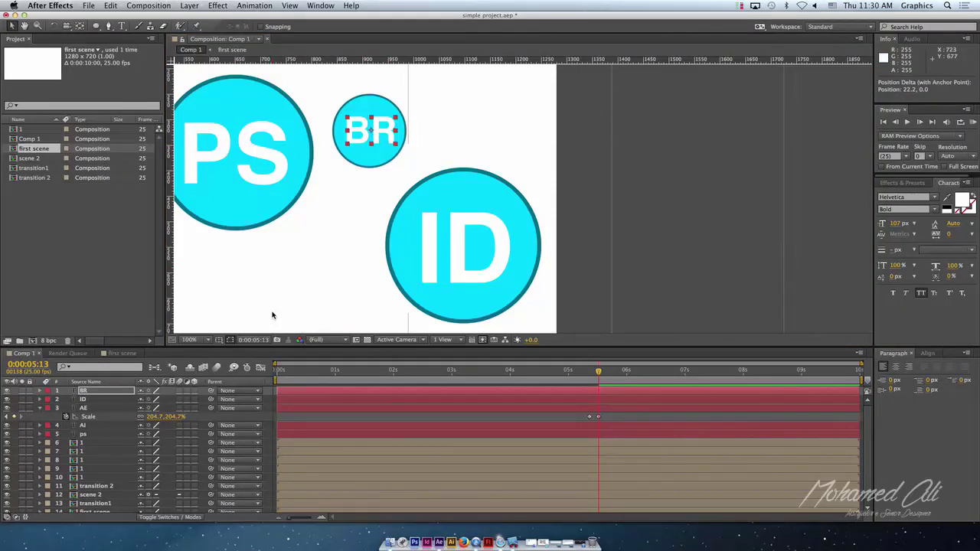
{"action": "scroll", "coordinate": [271, 316], "scroll_direction": "down", "scroll_amount": 3}
{"action": "scroll", "coordinate": [271, 315], "scroll_direction": "up", "scroll_amount": 1}
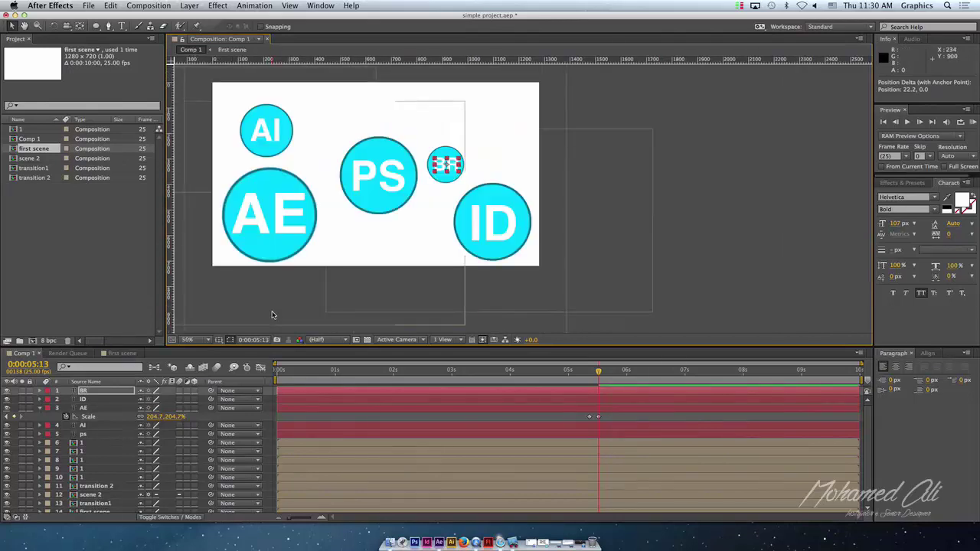
{"action": "mouse_move", "coordinate": [600, 375]}
{"action": "left_mouse_down"}
{"action": "mouse_move", "coordinate": [552, 390]}
{"action": "mouse_move", "coordinate": [596, 381]}
{"action": "left_mouse_up"}
{"action": "left_click", "coordinate": [654, 315]}
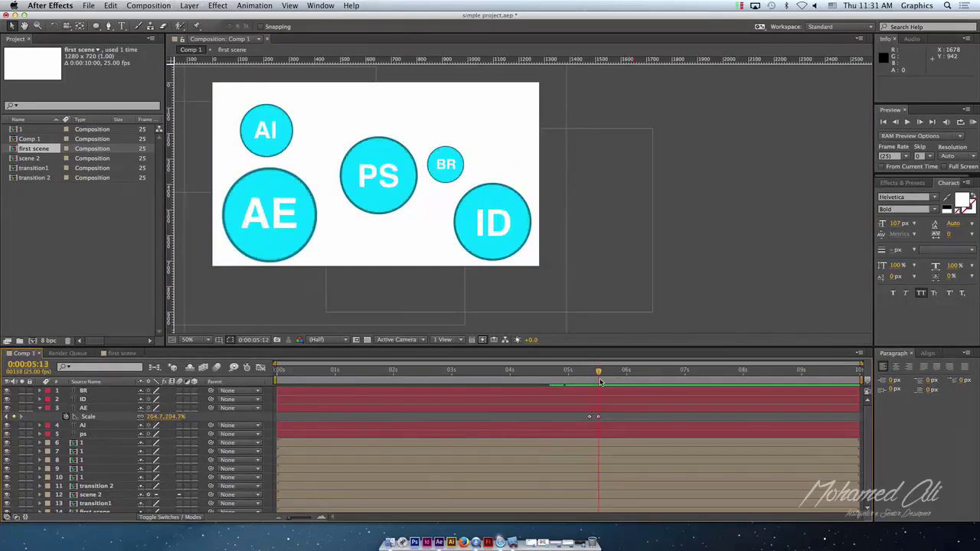
{"action": "mouse_move", "coordinate": [596, 381]}
{"action": "left_mouse_down"}
{"action": "mouse_move", "coordinate": [561, 385]}
{"action": "mouse_move", "coordinate": [607, 385]}
{"action": "mouse_move", "coordinate": [544, 385]}
{"action": "mouse_move", "coordinate": [607, 388]}
{"action": "left_mouse_up"}
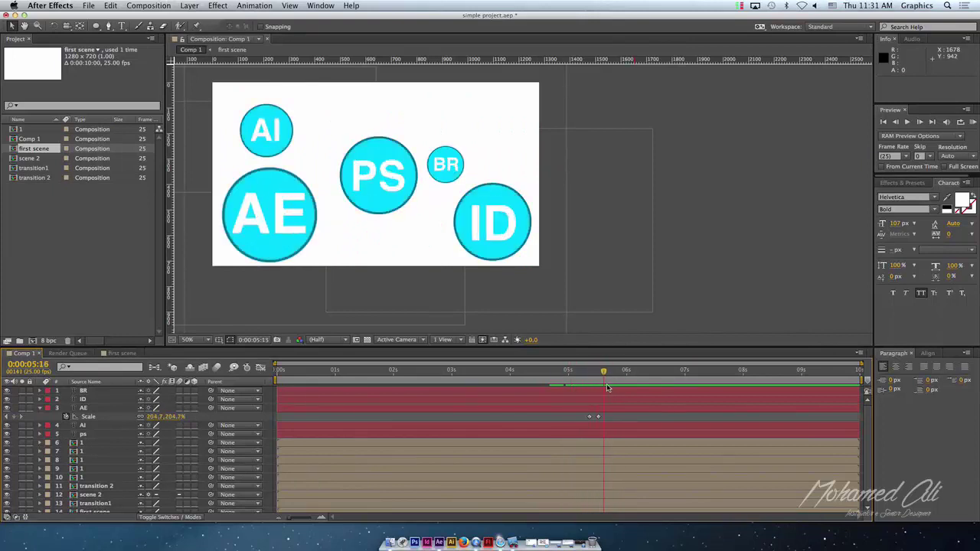
- Pre-compose layers BR through 10, the circles and titles, into a new 'scene 3' composition
{"action": "left_click", "coordinate": [37, 411]}
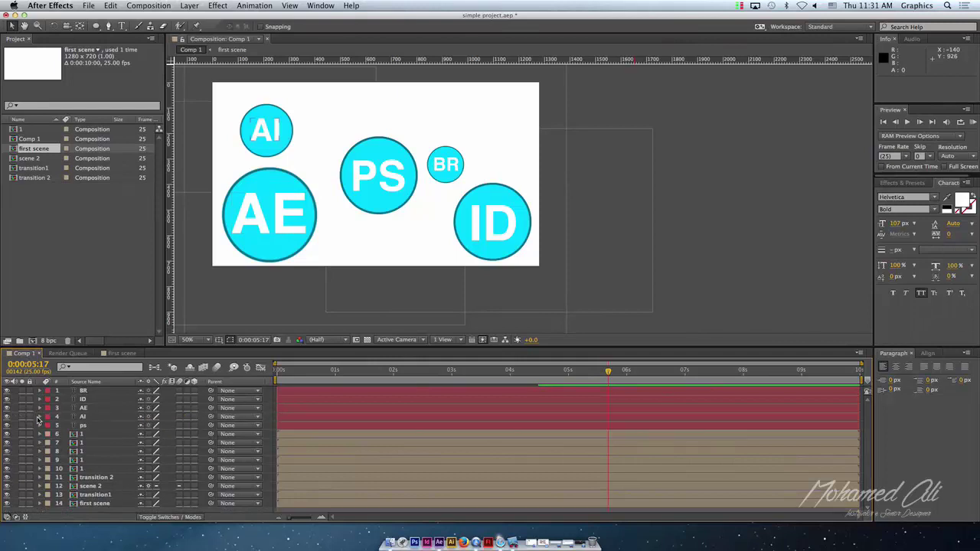
{"action": "left_click", "coordinate": [92, 392]}
{"action": "left_click", "coordinate": [99, 469], "text": "shift"}
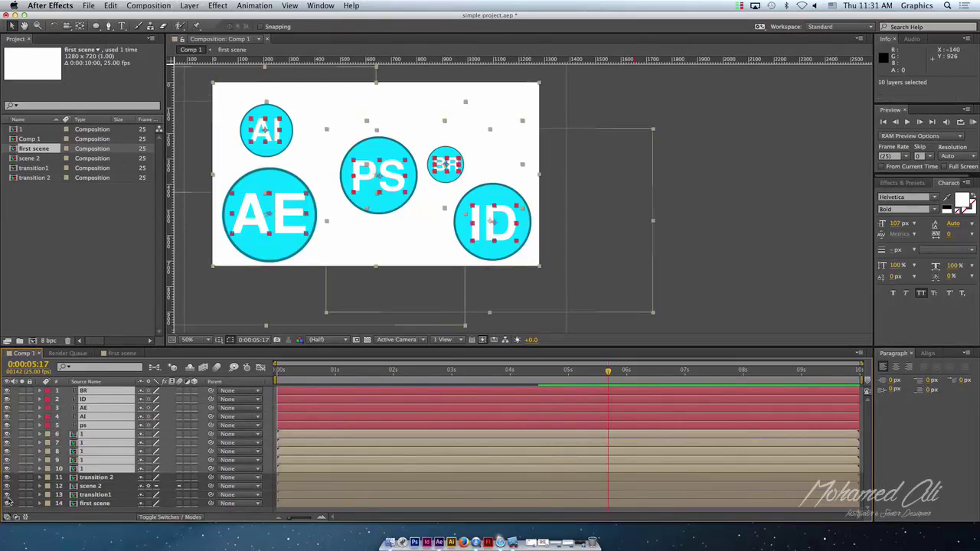
{"action": "key", "text": "super+shift+c"}
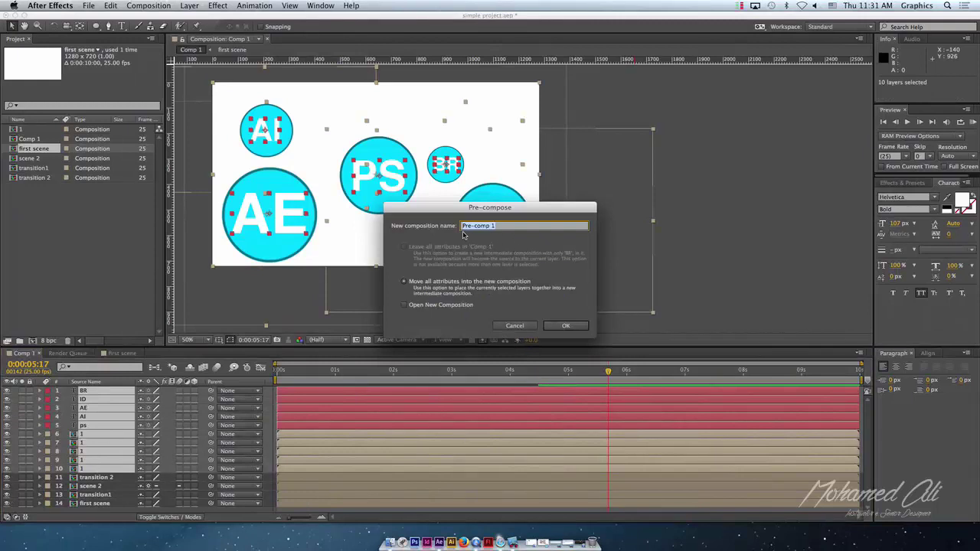
{"action": "type", "text": "scene 3"}
{"action": "key", "text": "Return"}
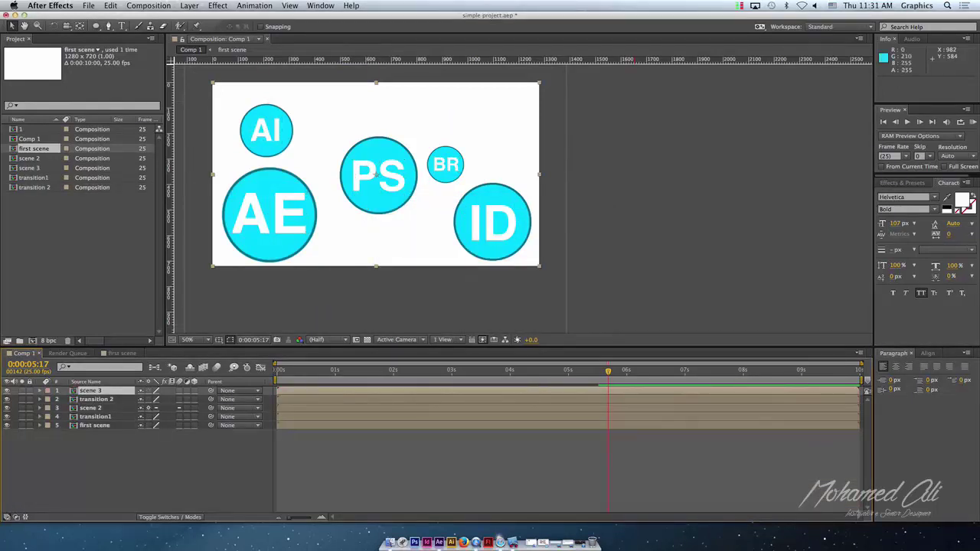
{"action": "left_click", "coordinate": [92, 425]}
{"action": "left_click", "coordinate": [102, 416]}
{"action": "left_click", "coordinate": [103, 408]}
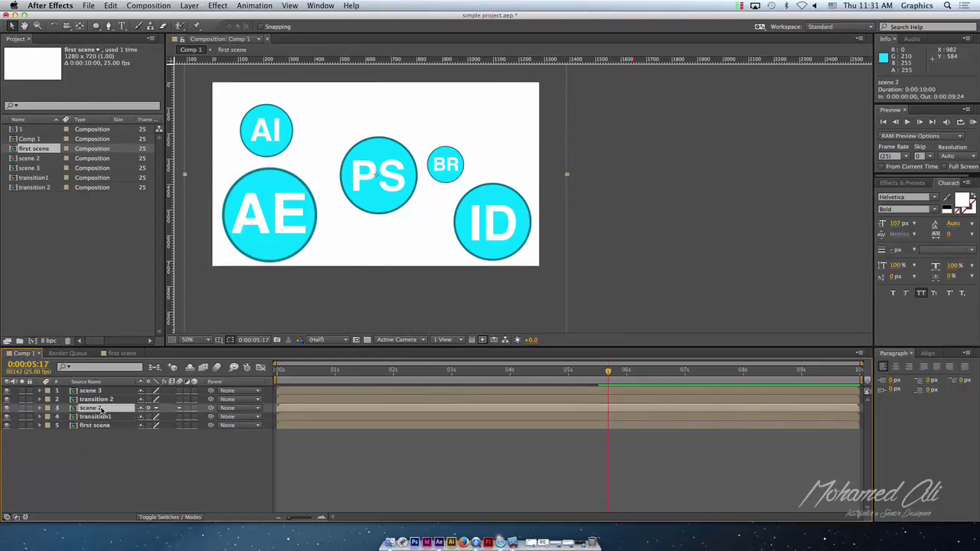
{"action": "key", "text": "super+Up"}
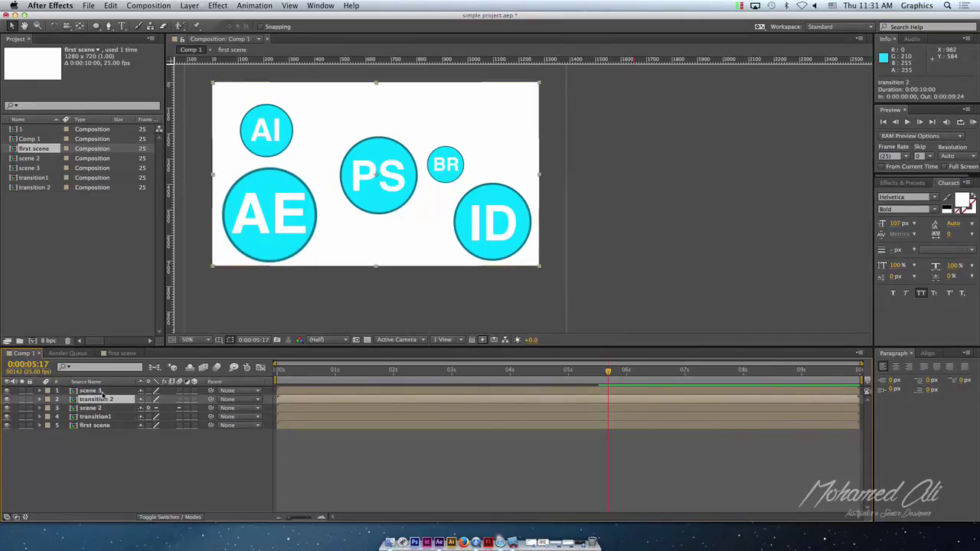
{"action": "left_click", "coordinate": [103, 391]}
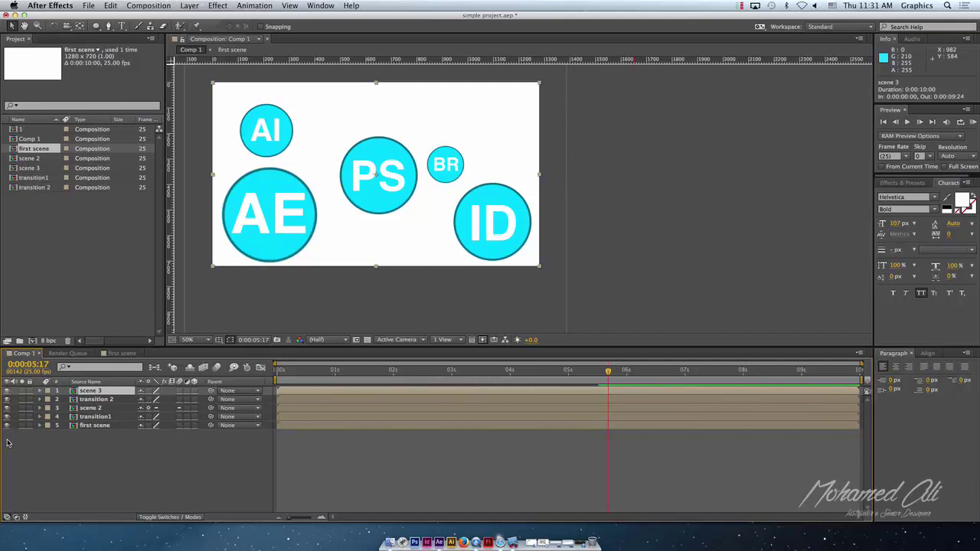
{"action": "key", "text": "h"}
{"action": "left_click_drag", "start_coordinate": [448, 281], "coordinate": [555, 311]}
{"action": "key", "text": "v"}
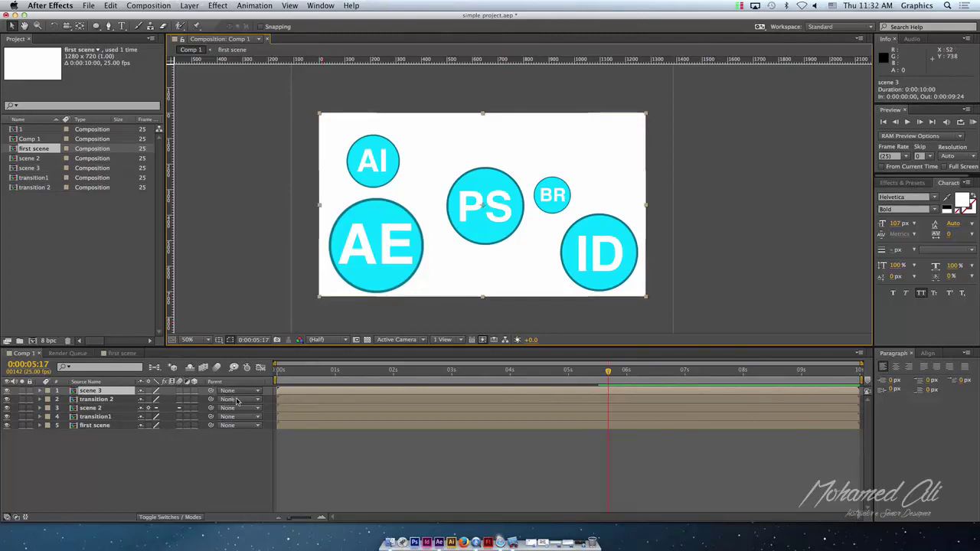
{"action": "left_click", "coordinate": [140, 464]}
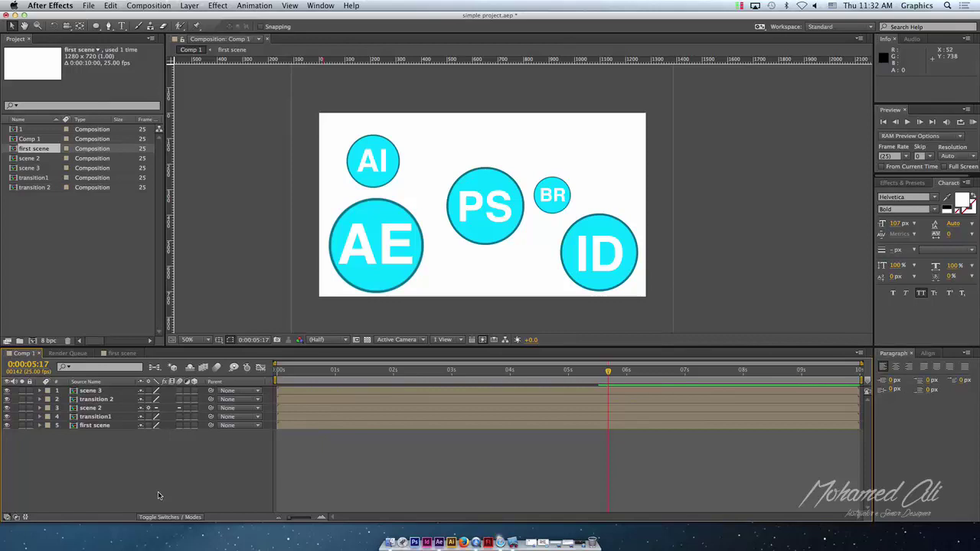
- Select scene 3, toggle its visibility to check its content, and show its Position property
{"action": "left_click", "coordinate": [116, 391]}
{"action": "left_click", "coordinate": [7, 391]}
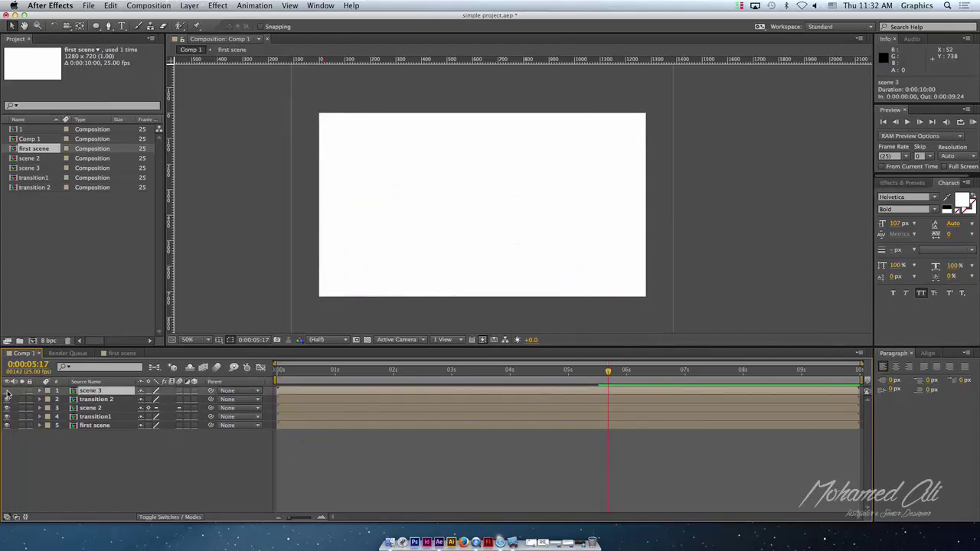
{"action": "left_click", "coordinate": [7, 391]}
{"action": "left_click", "coordinate": [7, 391]}
{"action": "left_click", "coordinate": [7, 391]}
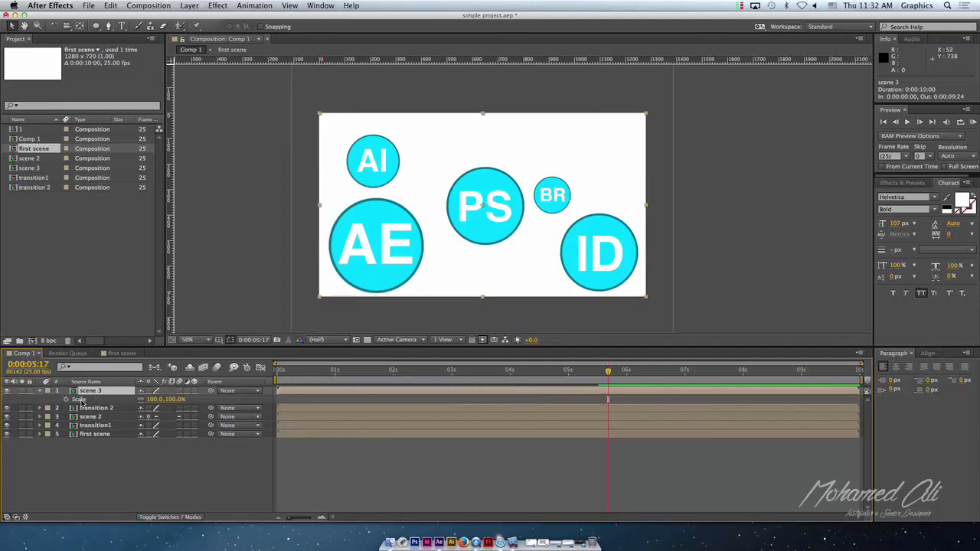
{"action": "key", "text": "p"}
- Keyframe scene 3's Position at 640,360, slide it off left to -650,360, and preview
{"action": "left_click_drag", "start_coordinate": [612, 373], "coordinate": [611, 372]}
{"action": "left_click", "coordinate": [66, 399]}
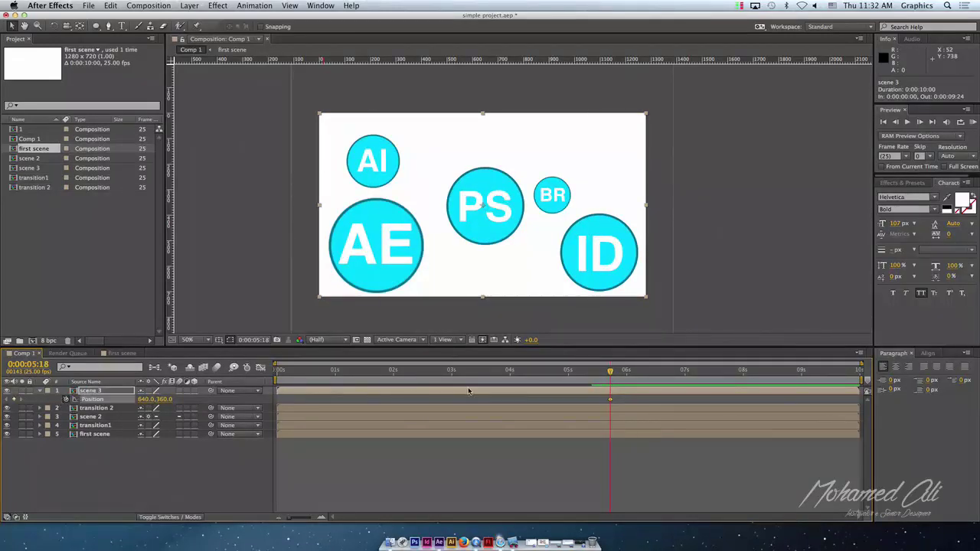
{"action": "left_click_drag", "start_coordinate": [613, 373], "coordinate": [626, 372]}
{"action": "mouse_move", "coordinate": [146, 399]}
{"action": "left_mouse_down"}
{"action": "mouse_move", "coordinate": [23, 416]}
{"action": "mouse_move", "coordinate": [93, 410]}
{"action": "mouse_move", "coordinate": [83, 410]}
{"action": "left_mouse_up"}
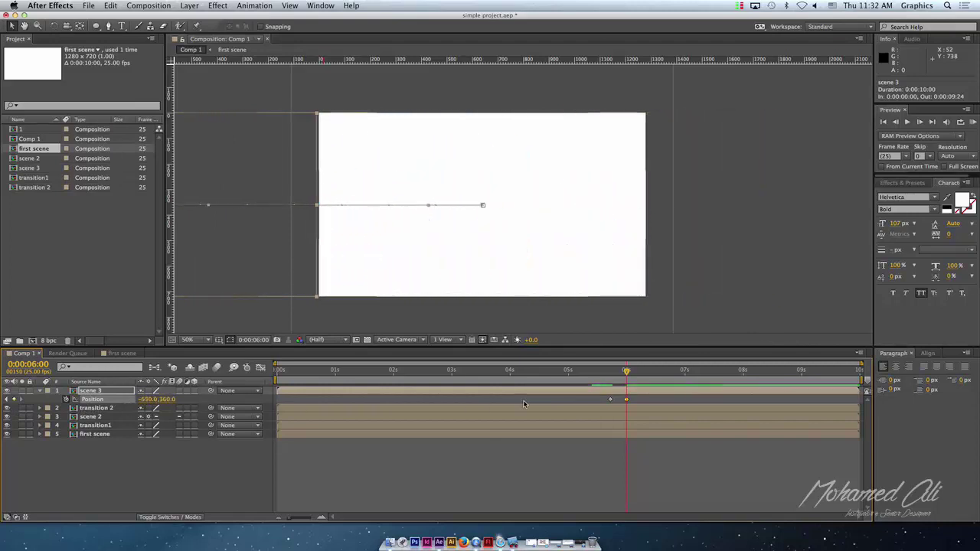
{"action": "left_click_drag", "start_coordinate": [626, 372], "coordinate": [37, 426]}
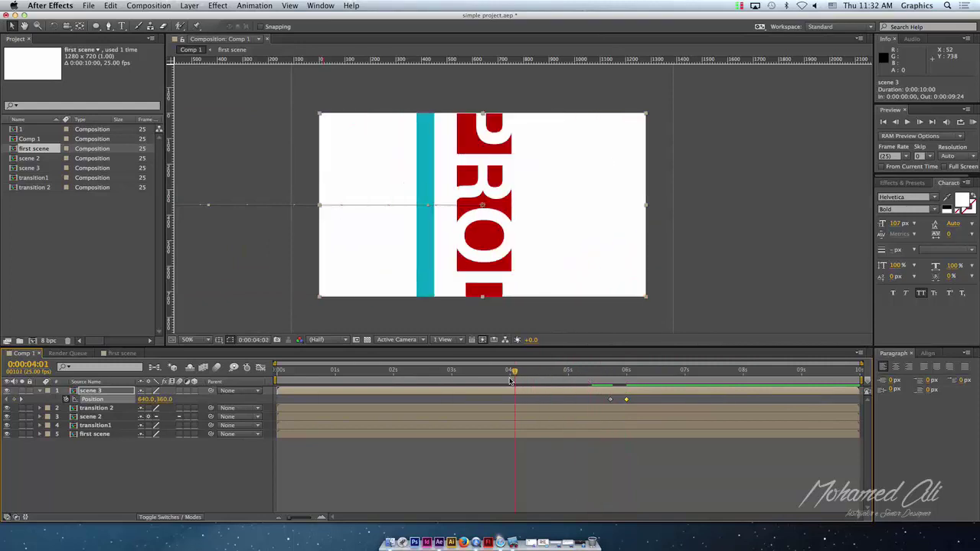
{"action": "key", "text": "KP_0"}
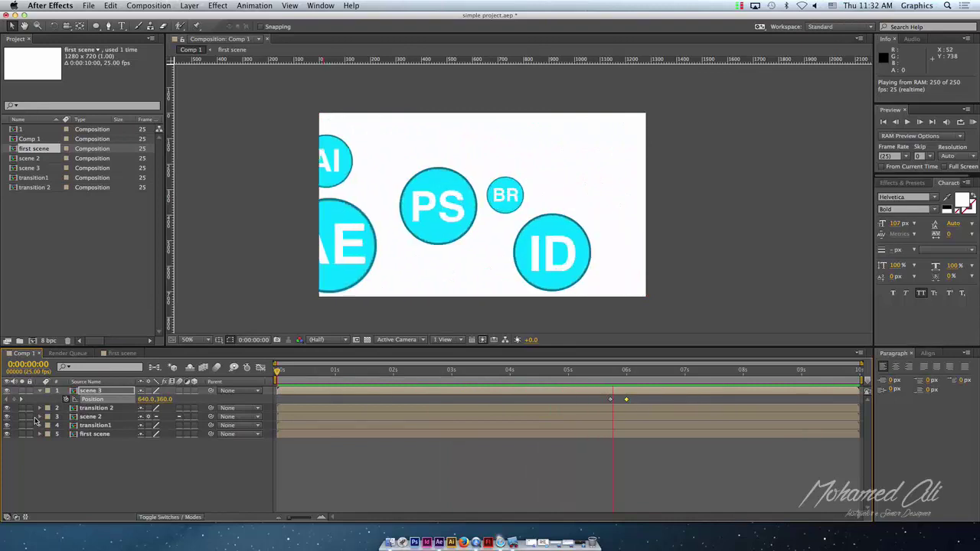
{"action": "key", "text": "space"}
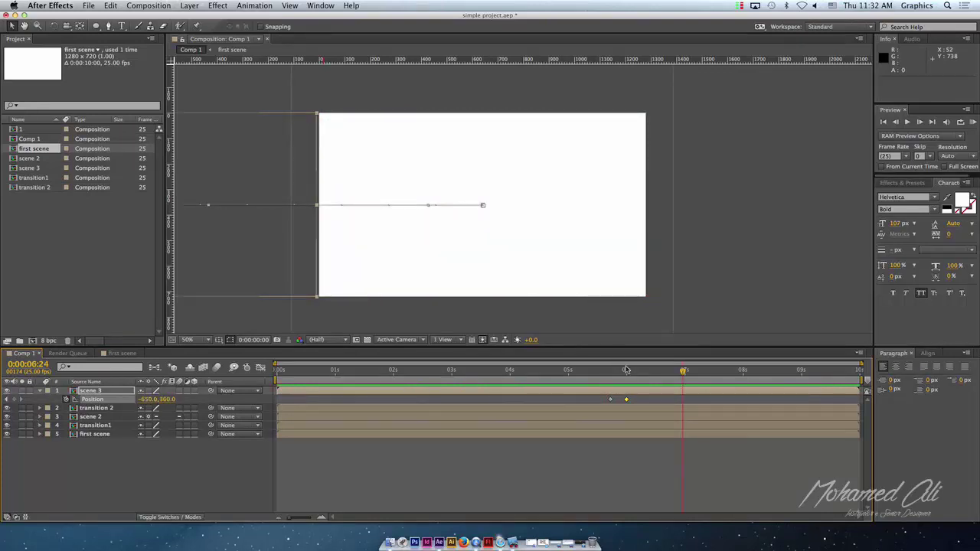
- Shift both Position keyframes to 0:00:06:00–0:00:06:07 and preview the slide-out again
{"action": "left_click_drag", "start_coordinate": [685, 373], "coordinate": [604, 371]}
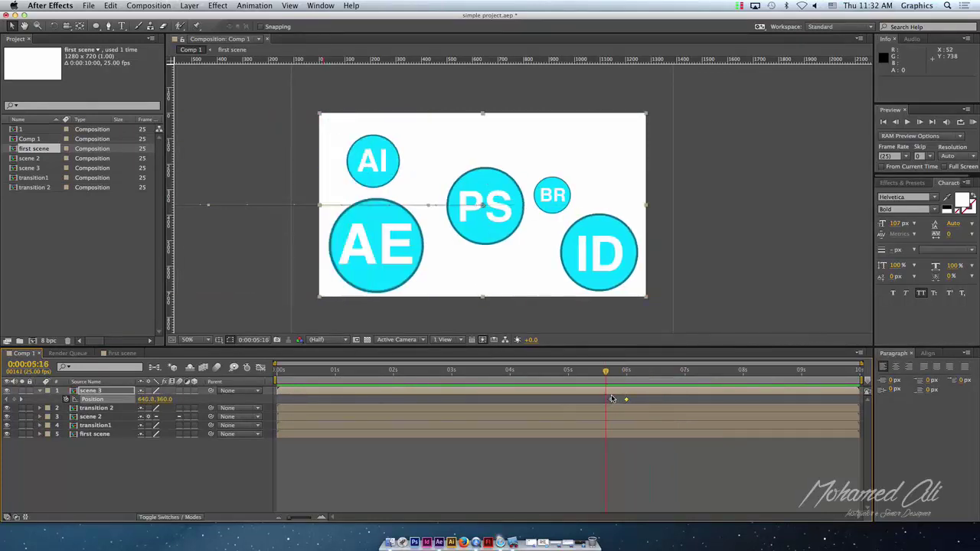
{"action": "left_click_drag", "start_coordinate": [633, 401], "coordinate": [614, 402]}
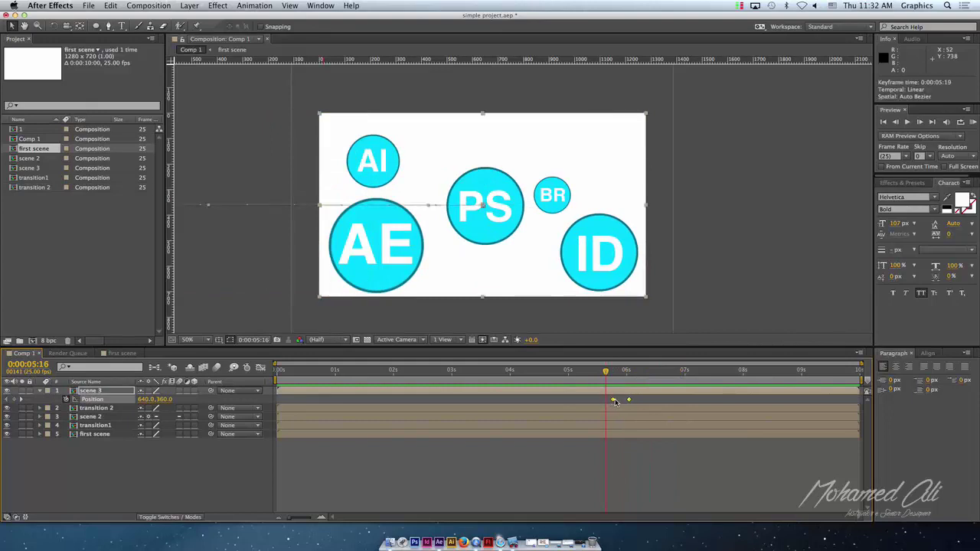
{"action": "key", "text": "KP_0"}
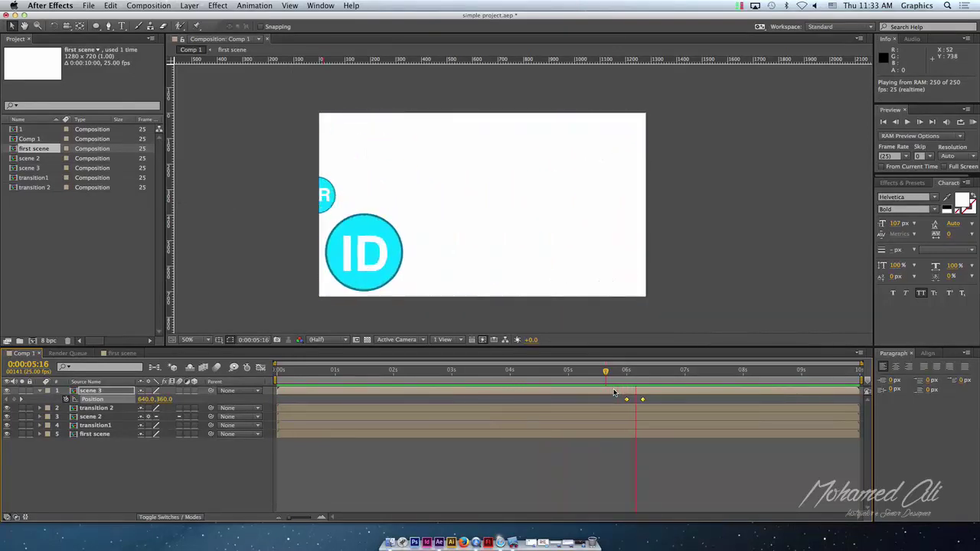
{"action": "key", "text": "space"}
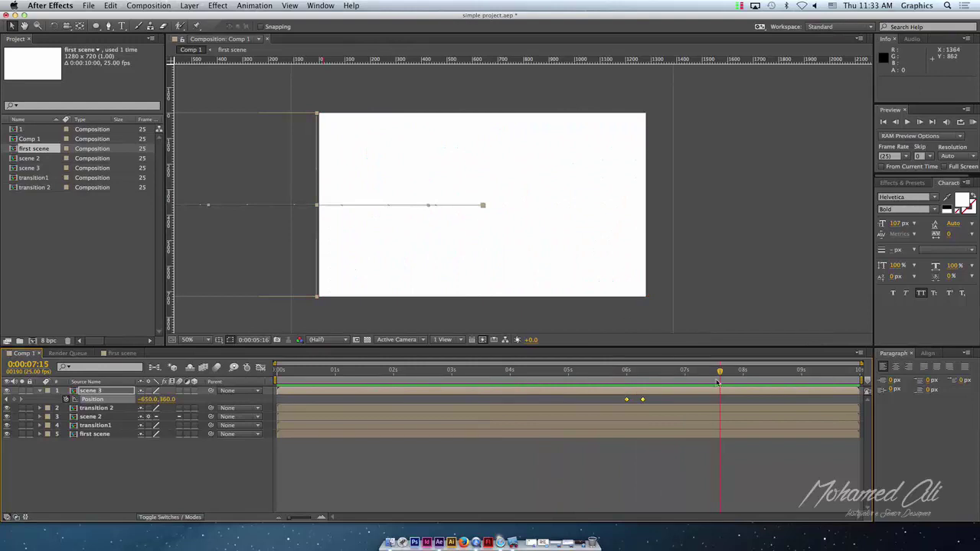
{"action": "mouse_move", "coordinate": [717, 372]}
{"action": "left_mouse_down"}
{"action": "mouse_move", "coordinate": [624, 395]}
{"action": "mouse_move", "coordinate": [640, 396]}
{"action": "left_mouse_up"}
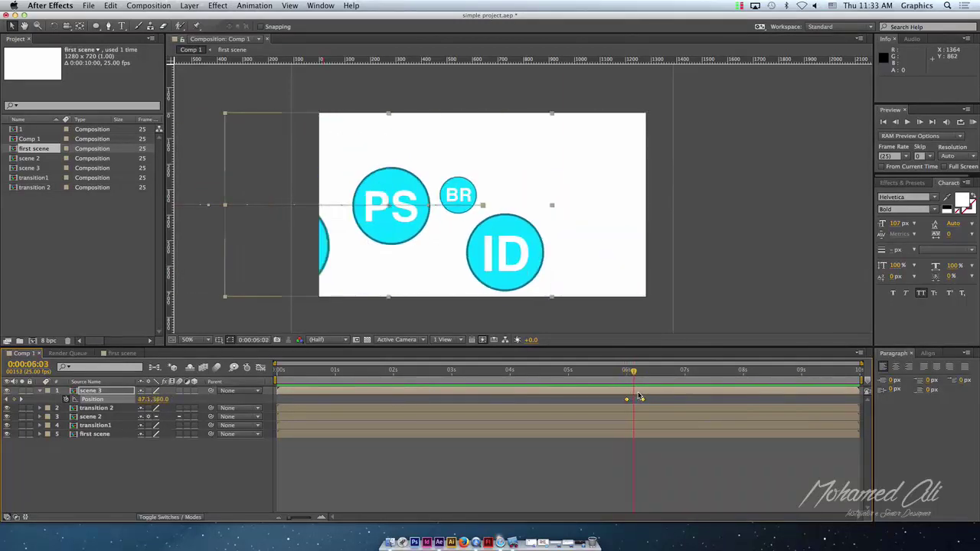
{"action": "left_click_drag", "start_coordinate": [640, 396], "coordinate": [645, 397]}
- Fold away scene 3 and add a new FINISHED text layer near the comp centre
{"action": "left_click", "coordinate": [126, 501]}
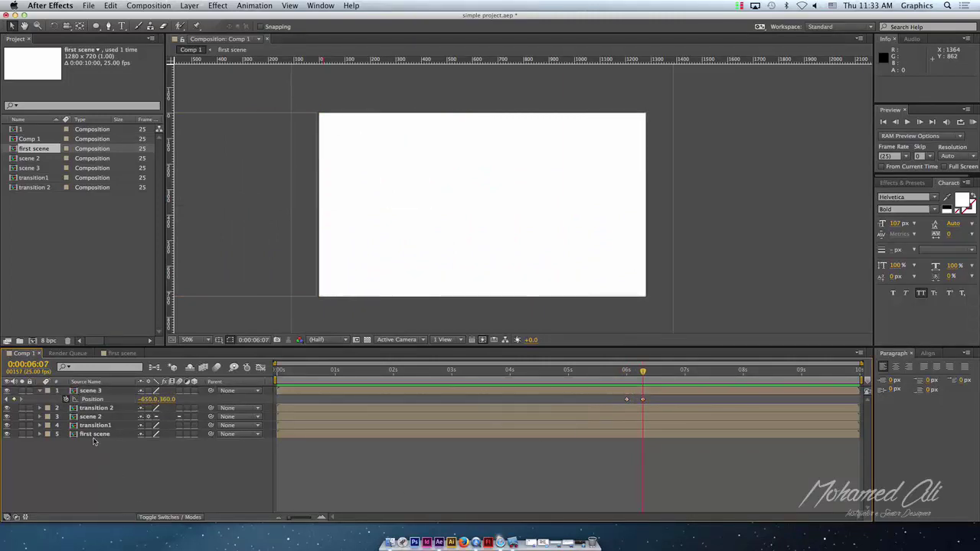
{"action": "left_click", "coordinate": [40, 392]}
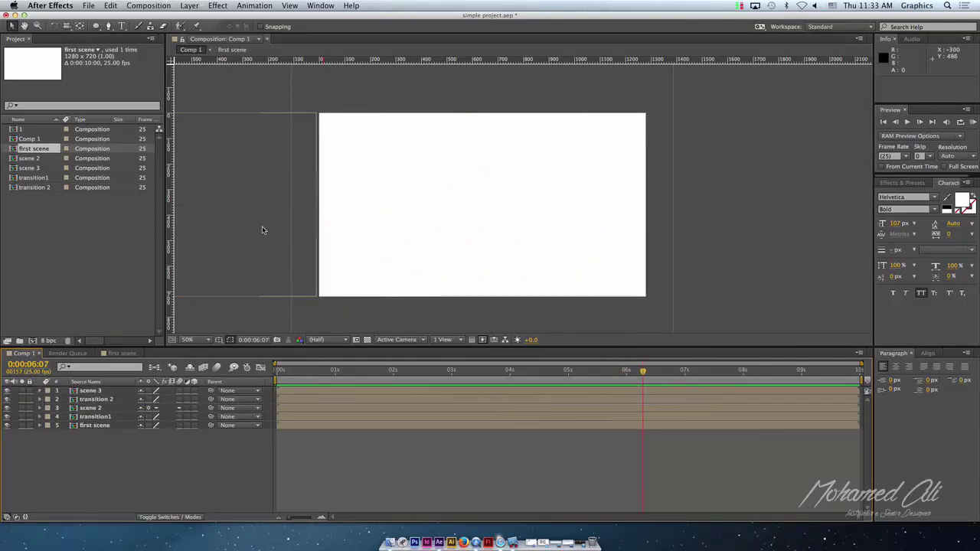
{"action": "left_click", "coordinate": [121, 26]}
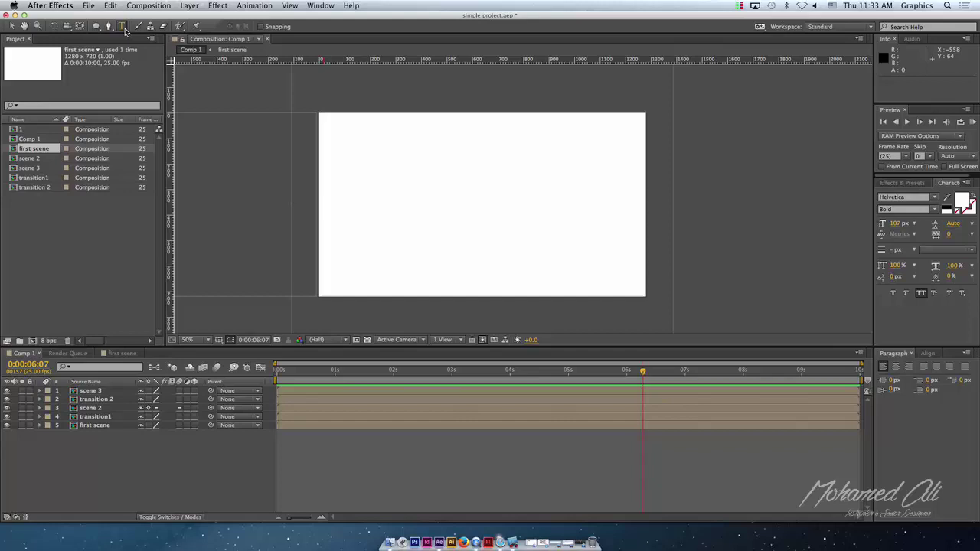
{"action": "left_click", "coordinate": [418, 201]}
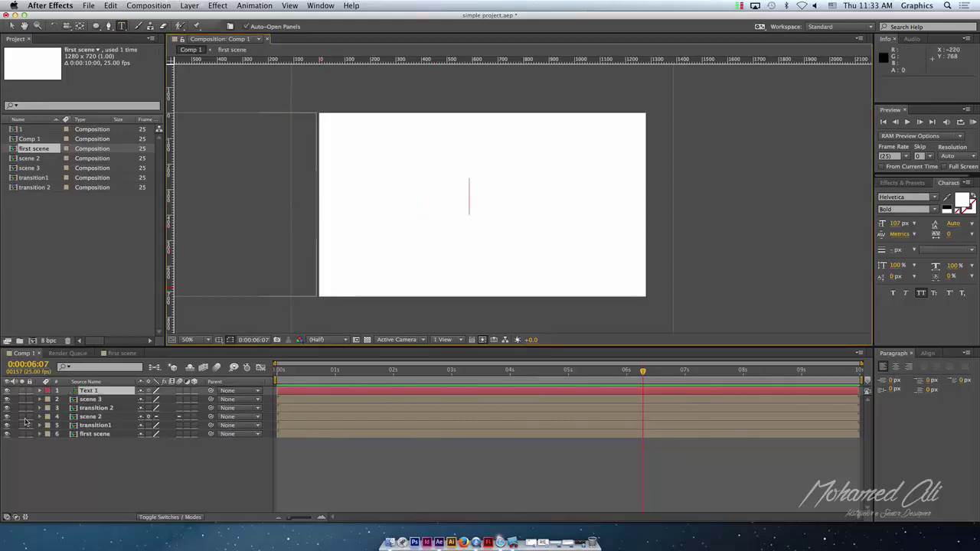
{"action": "type", "text": "T"}
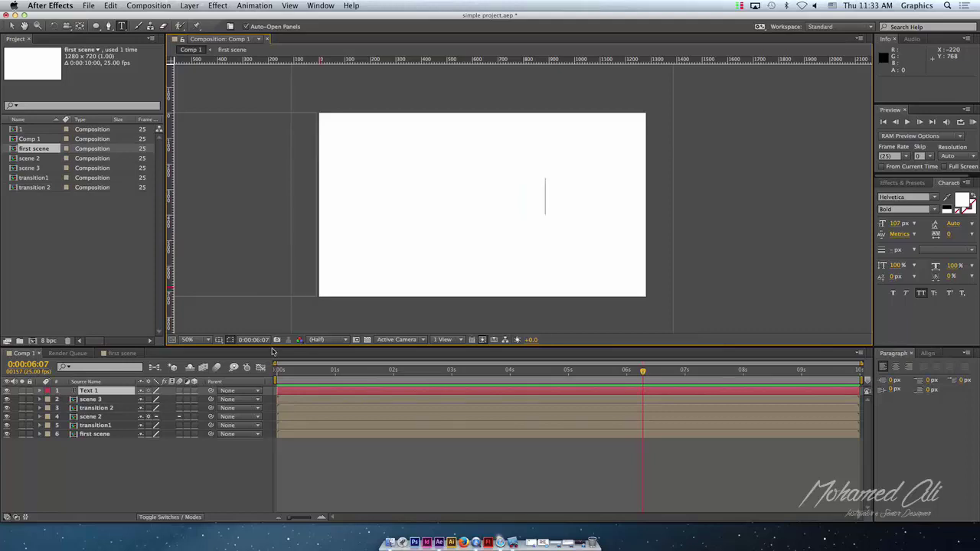
{"action": "key", "text": "super+a"}
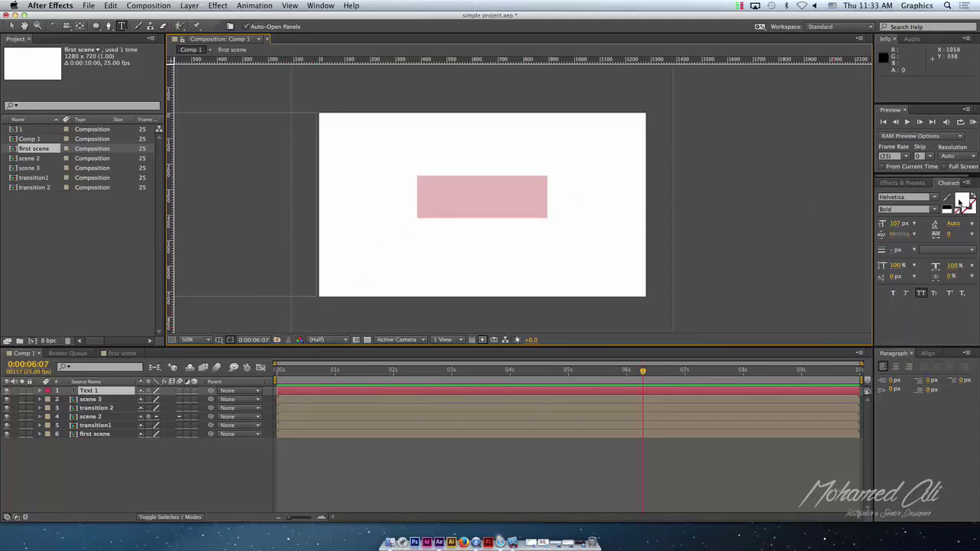
- Set the FINISHED text's fill colour to white
{"action": "left_click", "coordinate": [962, 200]}
{"action": "left_click", "coordinate": [564, 361]}
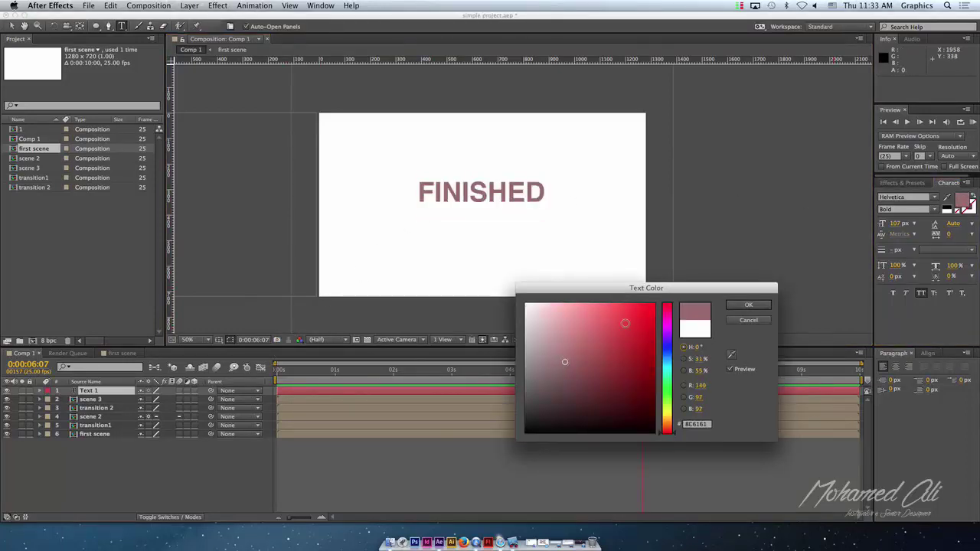
{"action": "left_click_drag", "start_coordinate": [625, 323], "coordinate": [505, 283]}
{"action": "left_click", "coordinate": [756, 305]}
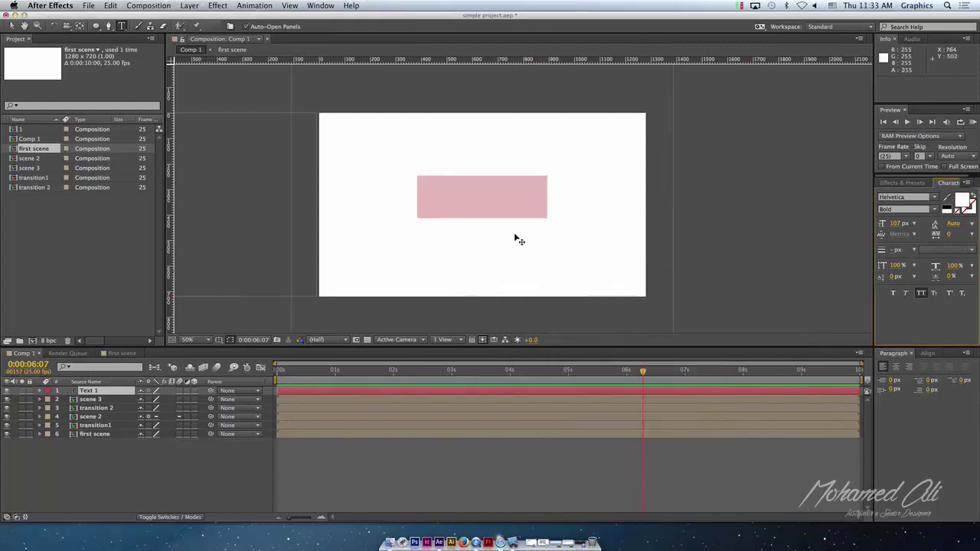
- Enlarge the FINISHED text, stretch it wider, and move it down-left
{"action": "left_click", "coordinate": [9, 26]}
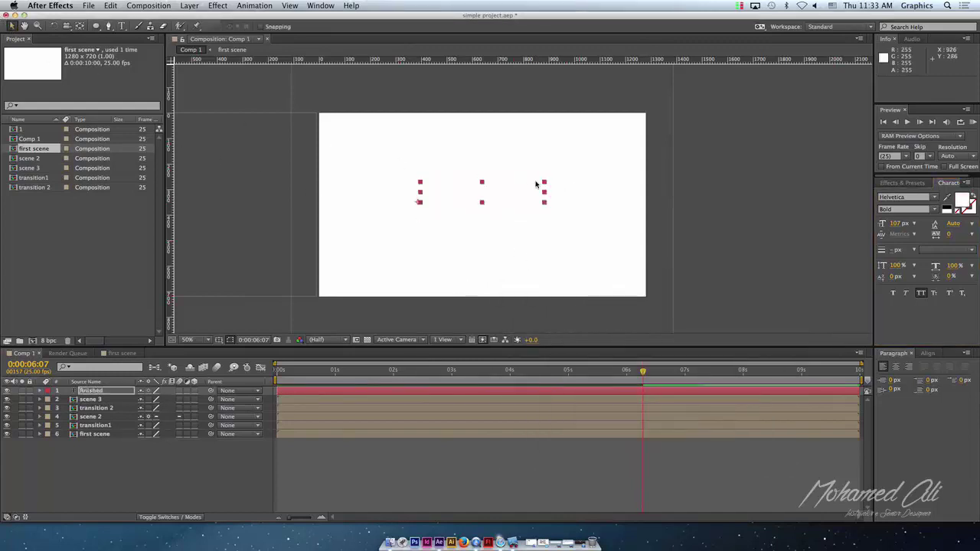
{"action": "left_click_drag", "start_coordinate": [544, 179], "coordinate": [641, 157]}
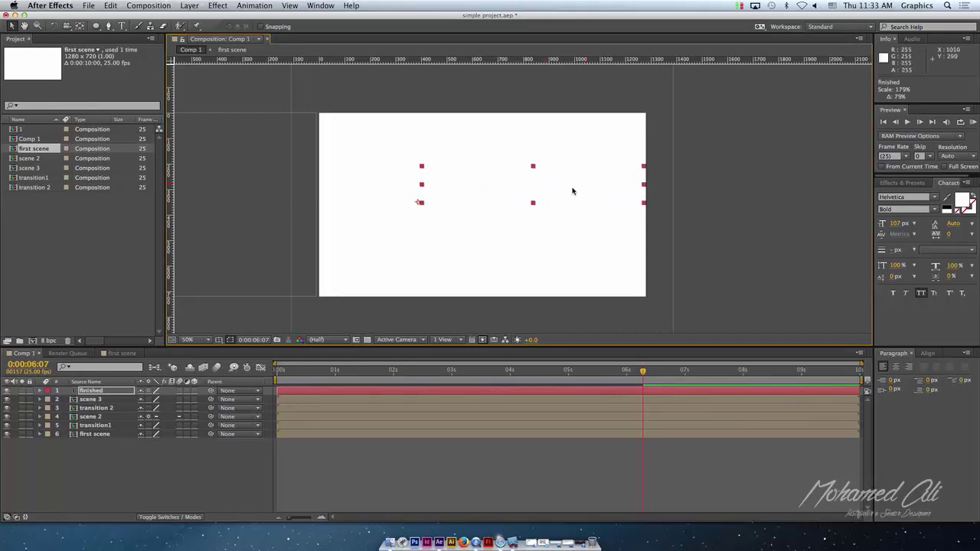
{"action": "left_click_drag", "start_coordinate": [573, 190], "coordinate": [528, 216]}
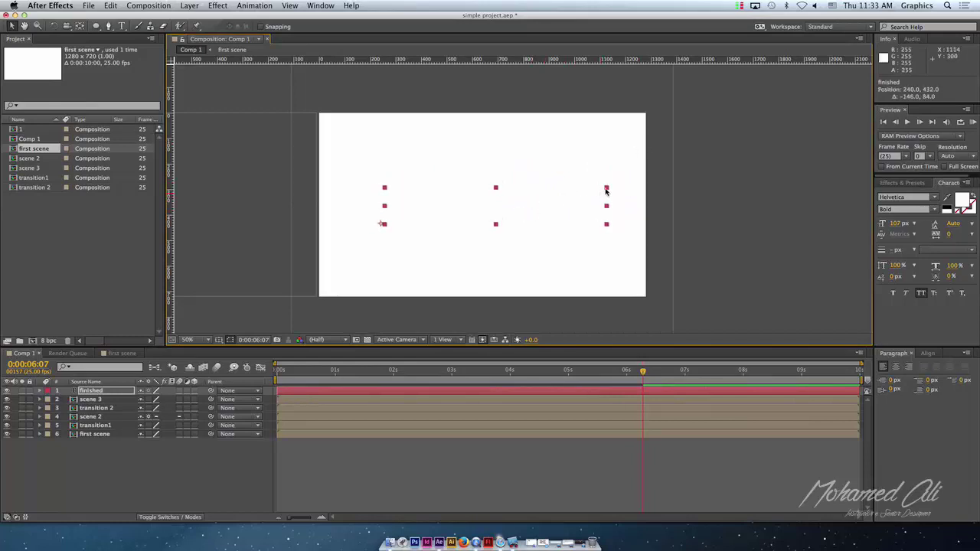
{"action": "mouse_move", "coordinate": [602, 187]}
{"action": "left_mouse_down"}
{"action": "mouse_move", "coordinate": [620, 183]}
{"action": "mouse_move", "coordinate": [578, 208]}
{"action": "left_mouse_up"}
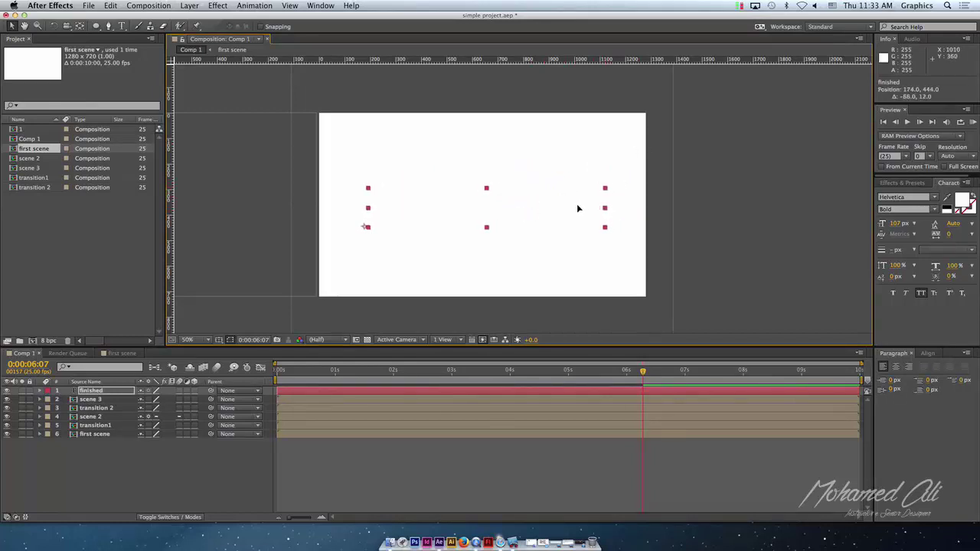
- Move the finished layer's anchor point to the centre of the text
{"action": "left_click", "coordinate": [79, 26]}
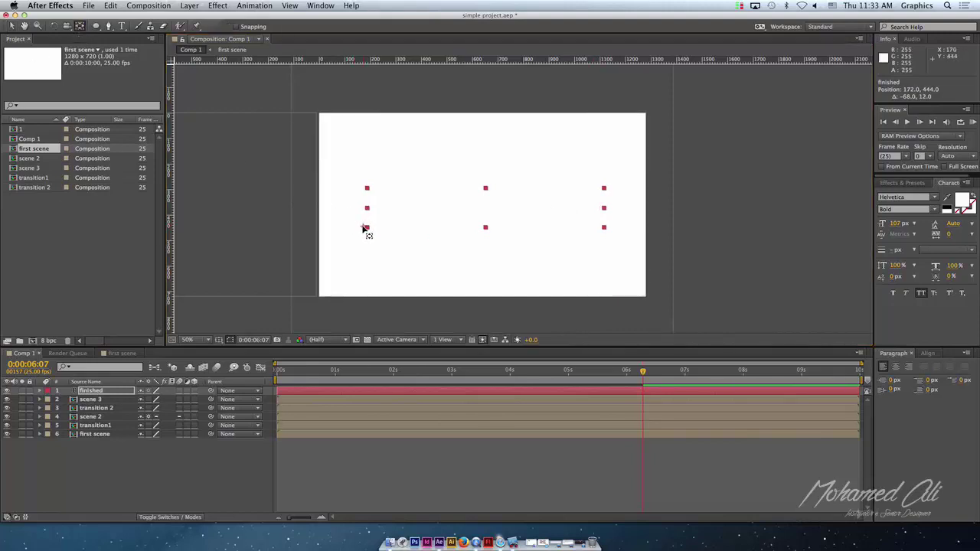
{"action": "mouse_move", "coordinate": [365, 227]}
{"action": "left_mouse_down"}
{"action": "mouse_move", "coordinate": [502, 211]}
{"action": "mouse_move", "coordinate": [487, 211]}
{"action": "left_mouse_up"}
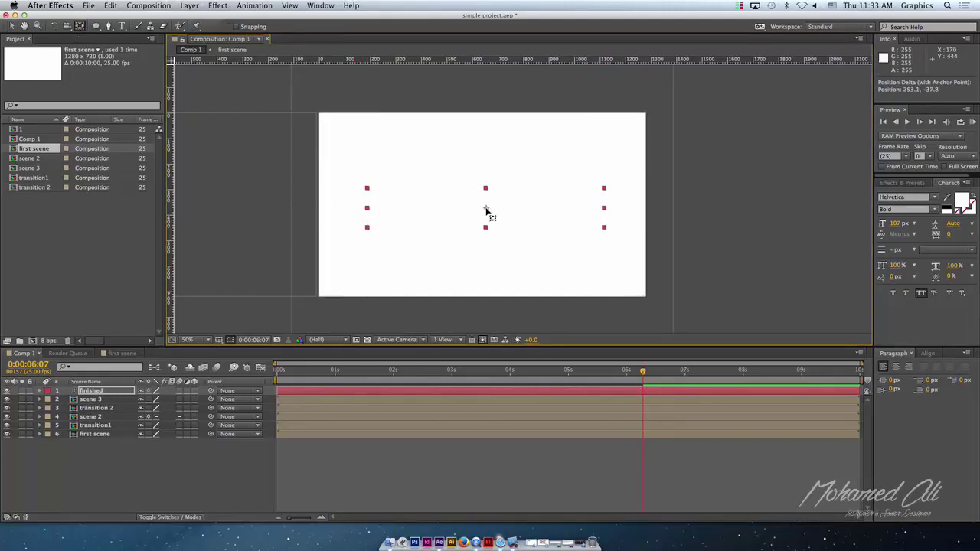
{"action": "key", "text": "v"}
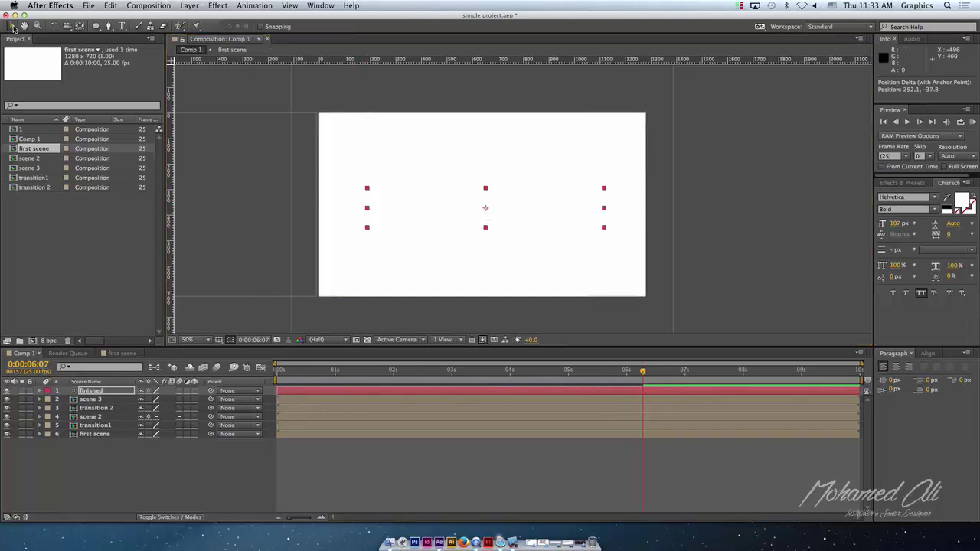
{"action": "left_click", "coordinate": [419, 290]}
{"action": "left_click_drag", "start_coordinate": [365, 192], "coordinate": [604, 226]}
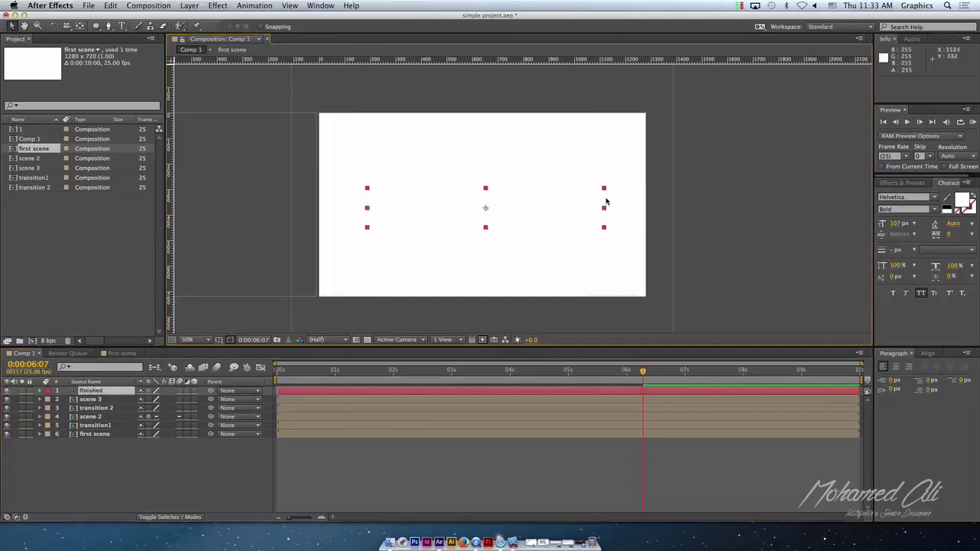
{"action": "left_click", "coordinate": [86, 481]}
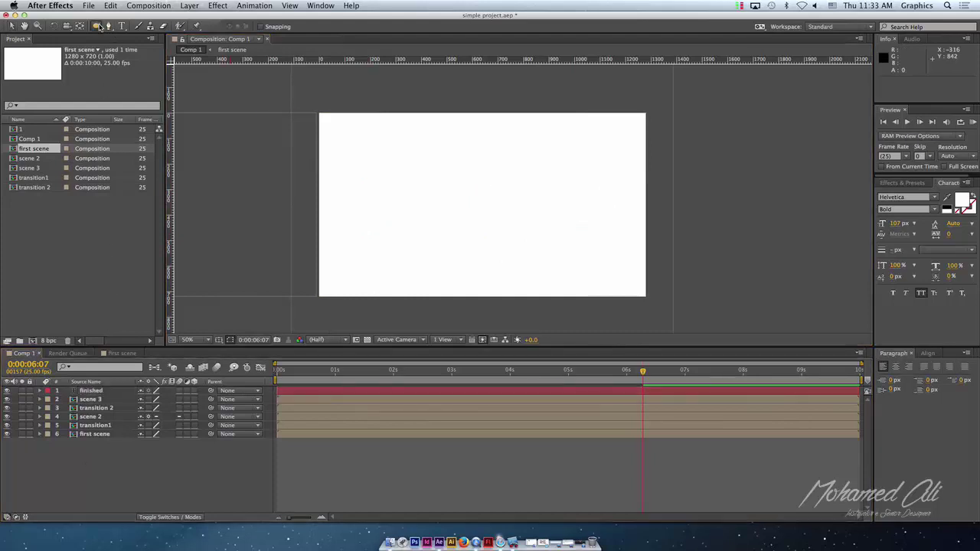
{"action": "mouse_move", "coordinate": [95, 26]}
{"action": "left_mouse_down"}
{"action": "mouse_move", "coordinate": [133, 47]}
{"action": "mouse_move", "coordinate": [142, 26]}
{"action": "left_mouse_up"}
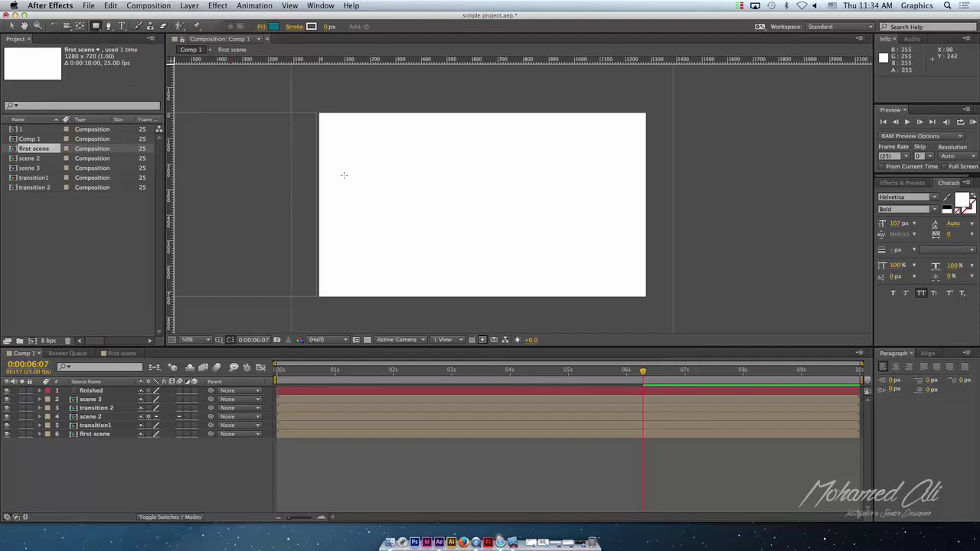
- Draw a thin teal rectangle bar spanning the composition's width
{"action": "mouse_move", "coordinate": [343, 175]}
{"action": "left_mouse_down"}
{"action": "mouse_move", "coordinate": [651, 184]}
{"action": "mouse_move", "coordinate": [633, 185]}
{"action": "left_mouse_up"}
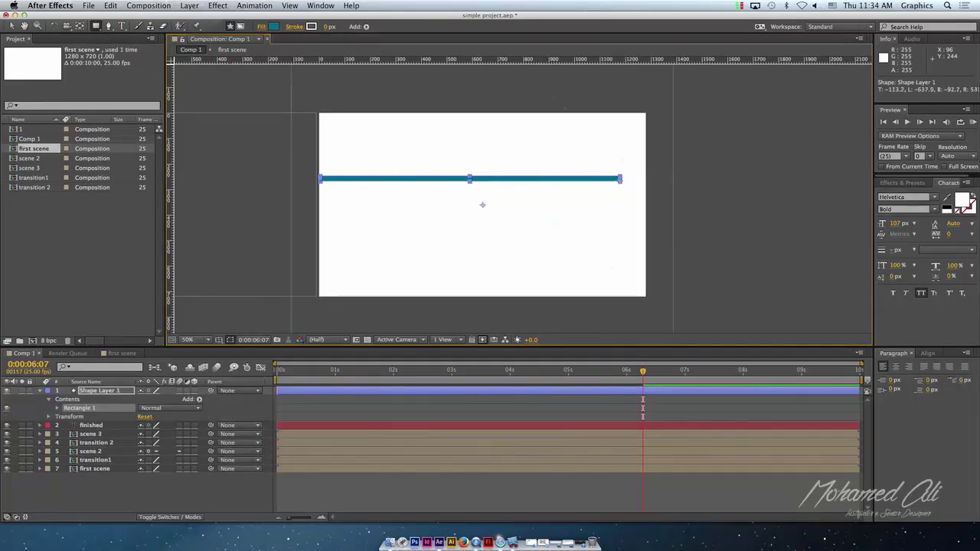
{"action": "left_click_drag", "start_coordinate": [633, 185], "coordinate": [647, 182]}
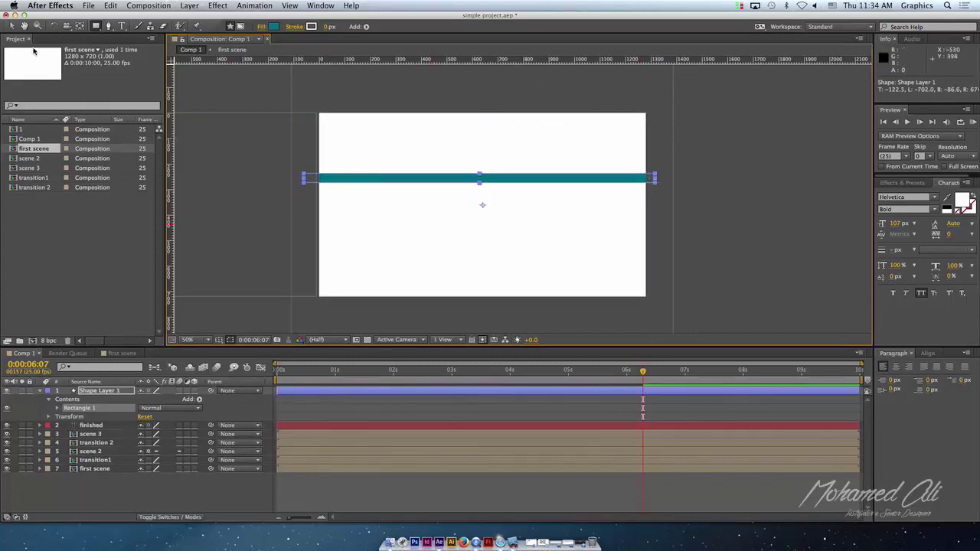
{"action": "left_click", "coordinate": [13, 25]}
{"action": "left_click", "coordinate": [437, 251]}
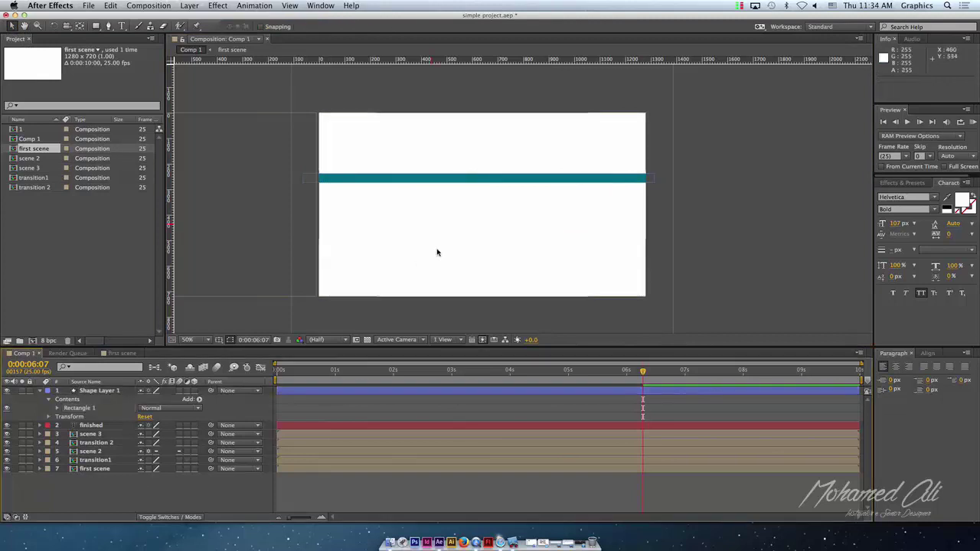
{"action": "left_click", "coordinate": [333, 182]}
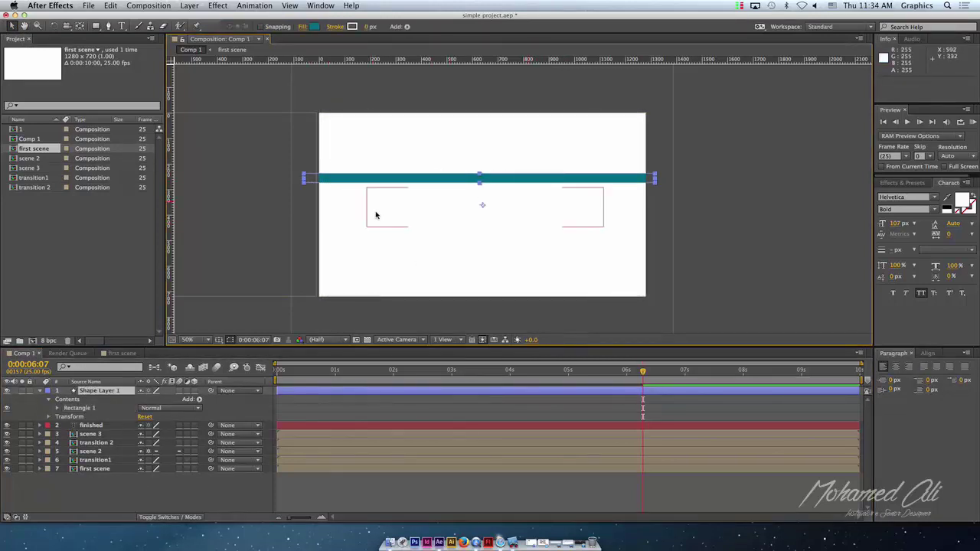
- Move the bar's anchor point onto it and place Shape Layer 1 beneath the finished layer
{"action": "left_click", "coordinate": [80, 25]}
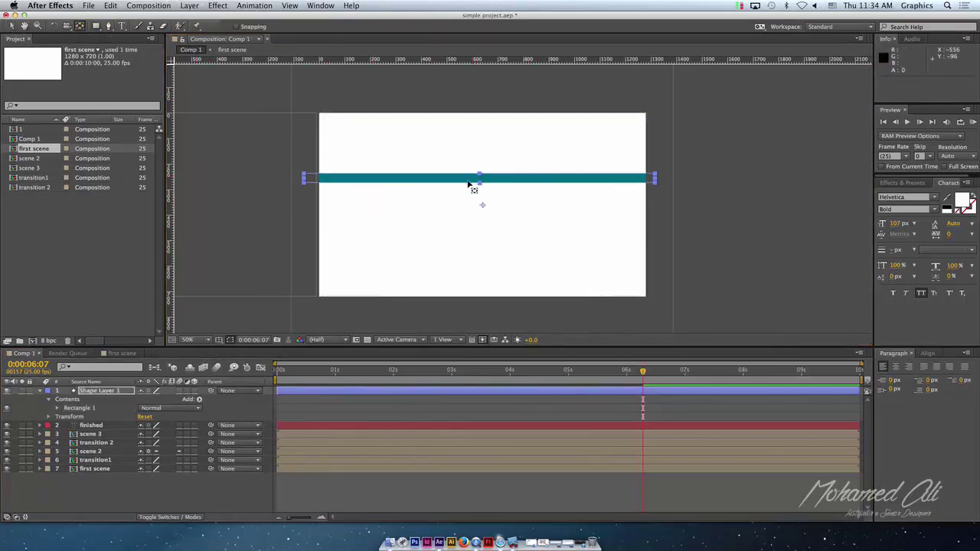
{"action": "left_click_drag", "start_coordinate": [482, 204], "coordinate": [480, 179]}
{"action": "left_click", "coordinate": [11, 25]}
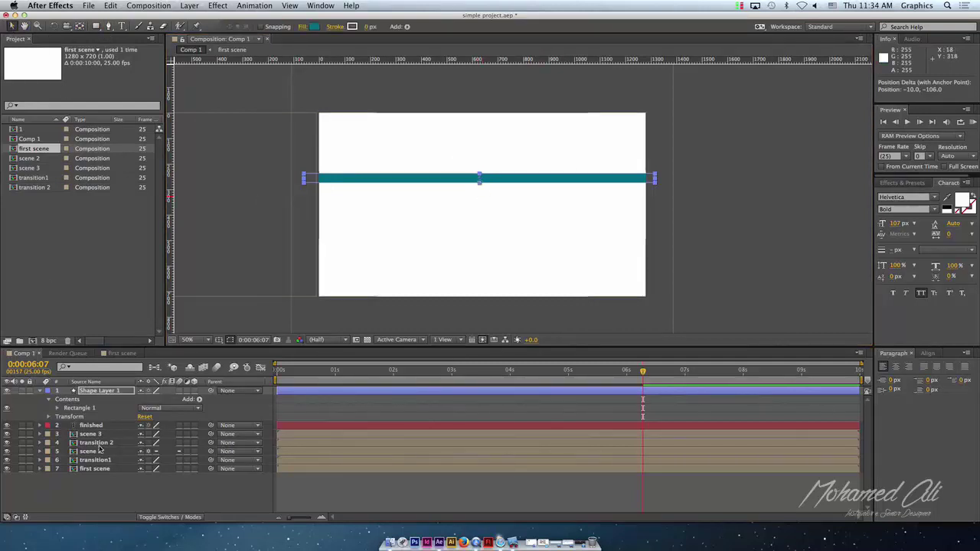
{"action": "left_click", "coordinate": [495, 197]}
{"action": "left_click", "coordinate": [499, 181]}
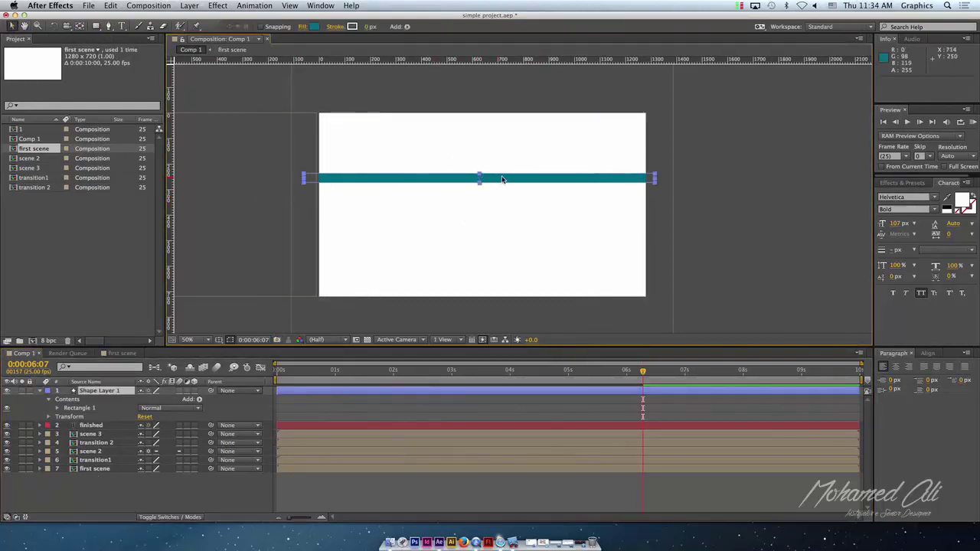
{"action": "mouse_move", "coordinate": [98, 390]}
{"action": "left_mouse_down"}
{"action": "mouse_move", "coordinate": [99, 434]}
{"action": "mouse_move", "coordinate": [96, 420]}
{"action": "left_mouse_up"}
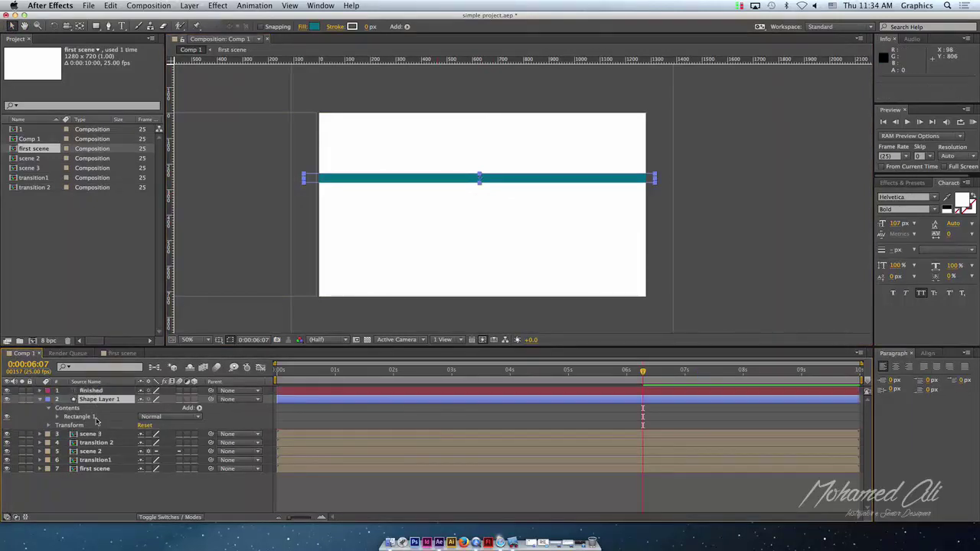
- Move the thin teal bar down and centre it vertically in the composition
{"action": "left_click", "coordinate": [40, 400]}
{"action": "mouse_move", "coordinate": [635, 178]}
{"action": "left_mouse_down"}
{"action": "mouse_move", "coordinate": [635, 229]}
{"action": "mouse_move", "coordinate": [633, 201]}
{"action": "mouse_move", "coordinate": [635, 211]}
{"action": "left_mouse_up"}
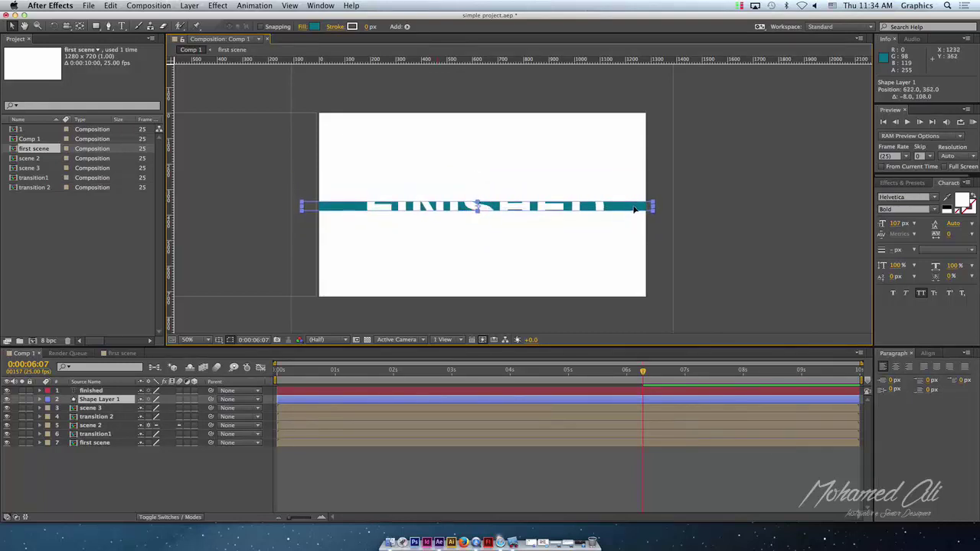
{"action": "left_click", "coordinate": [926, 353]}
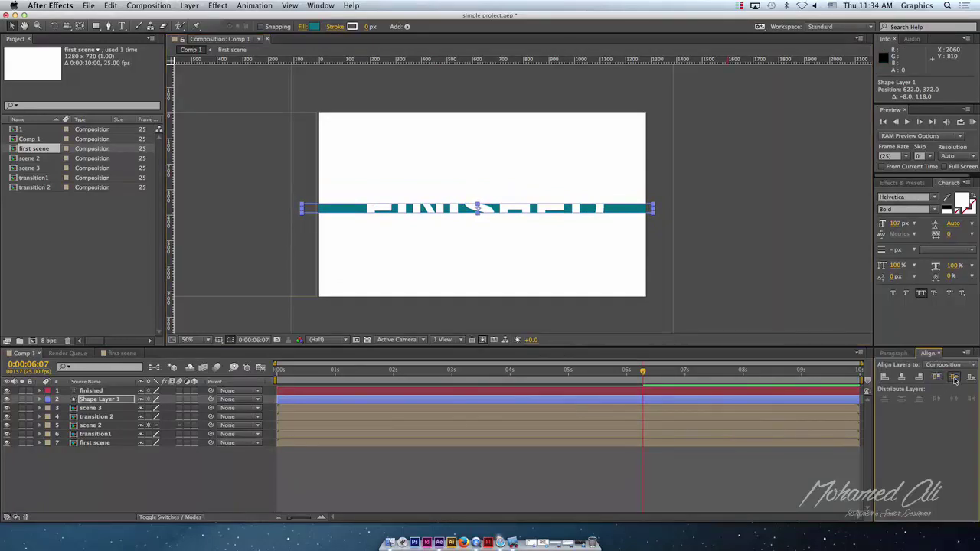
{"action": "left_click", "coordinate": [954, 380]}
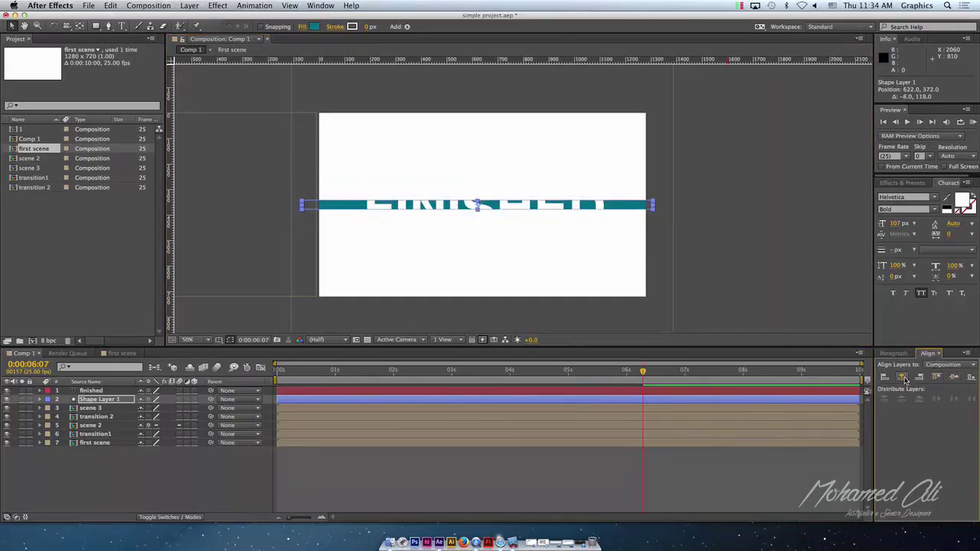
- Reselect Shape Layer 1 and show only its Scale property
{"action": "left_click", "coordinate": [105, 391]}
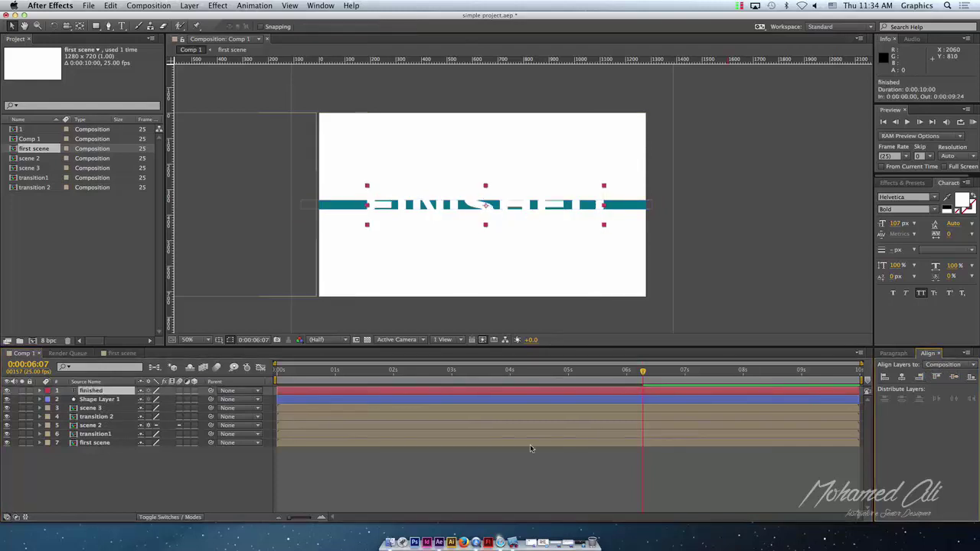
{"action": "left_click", "coordinate": [171, 479]}
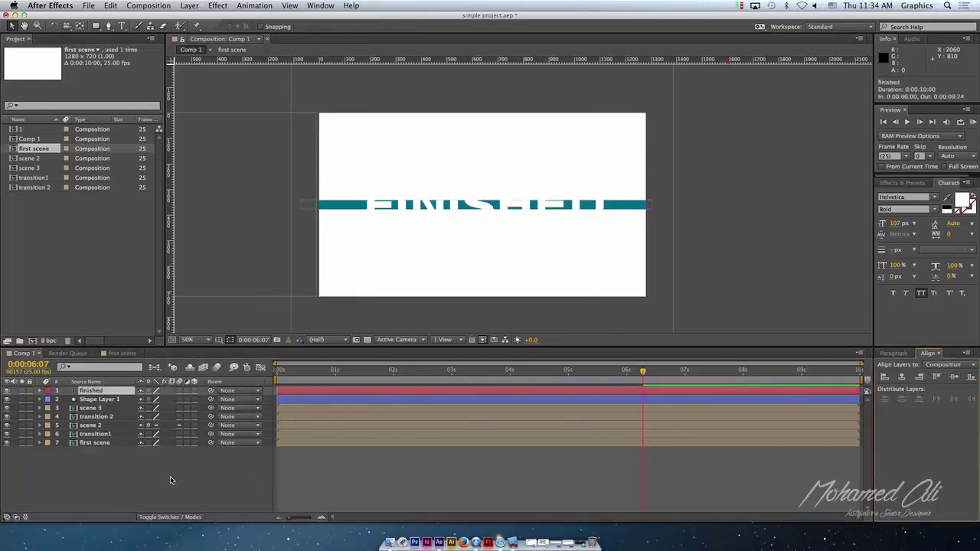
{"action": "left_click", "coordinate": [648, 206]}
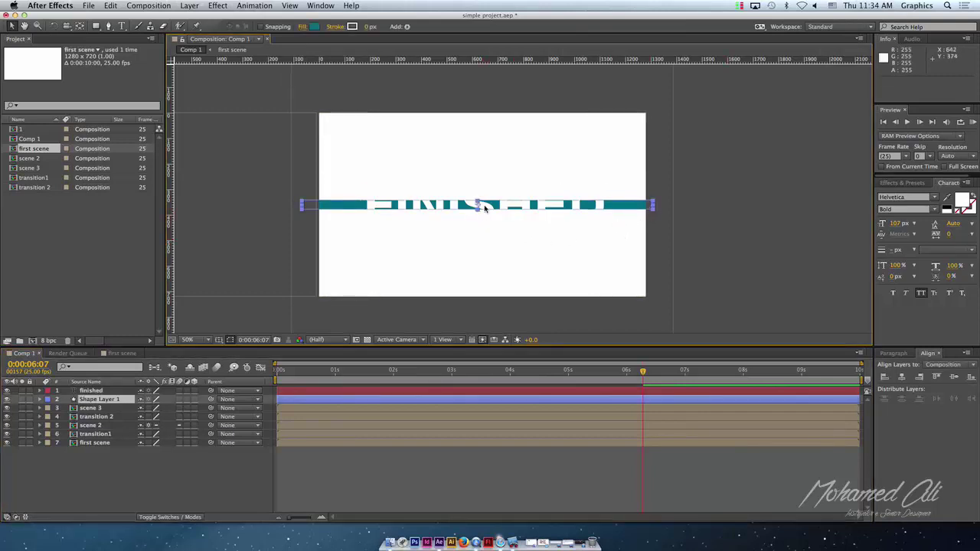
{"action": "key", "text": "s"}
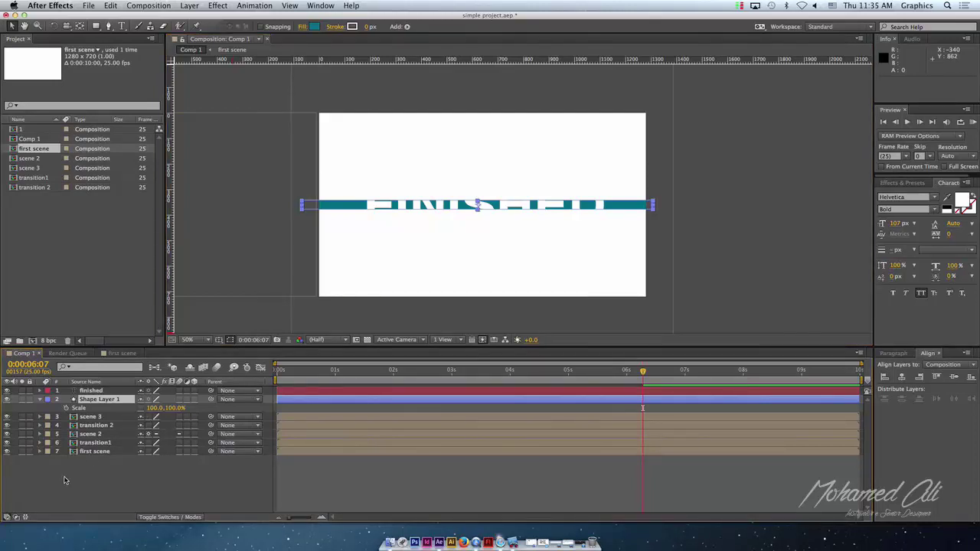
- Keyframe the bar's Scale Y at 0%, then ten frames later scrub it up tall
{"action": "left_click", "coordinate": [169, 408]}
{"action": "key", "text": "Return"}
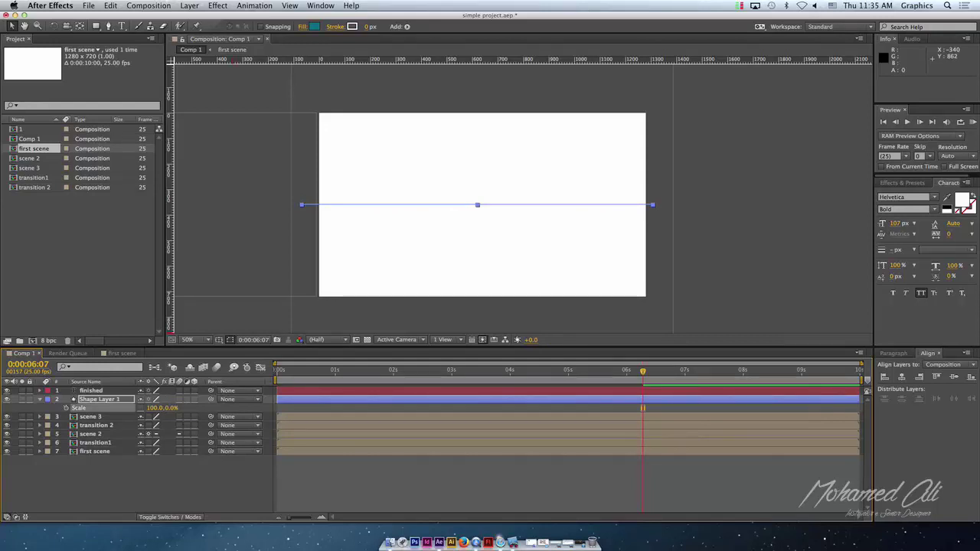
{"action": "left_click", "coordinate": [77, 407]}
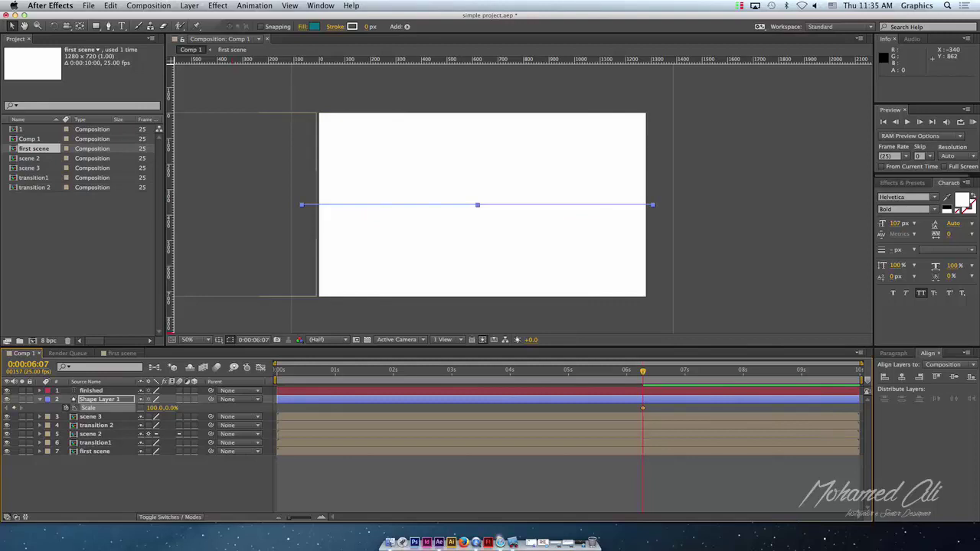
{"action": "key", "text": "Page_Down"}
{"action": "key", "text": "Page_Down"}
{"action": "key", "text": "Page_Down"}
{"action": "key", "text": "Page_Down"}
{"action": "key", "text": "Page_Down"}
{"action": "key", "text": "Page_Down"}
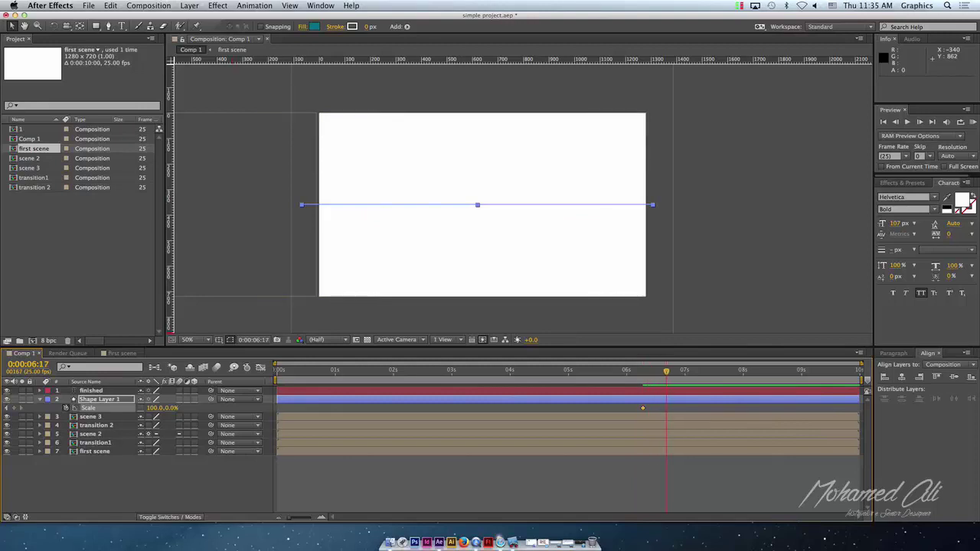
{"action": "left_click_drag", "start_coordinate": [170, 407], "coordinate": [201, 407]}
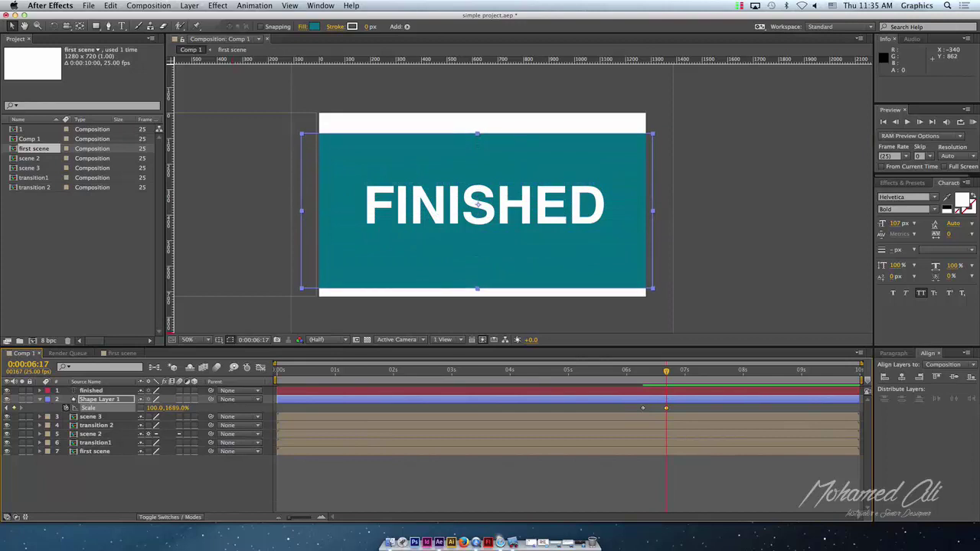
{"action": "mouse_move", "coordinate": [170, 407]}
{"action": "left_mouse_down"}
{"action": "mouse_move", "coordinate": [200, 407]}
{"action": "mouse_move", "coordinate": [174, 407]}
{"action": "left_mouse_up"}
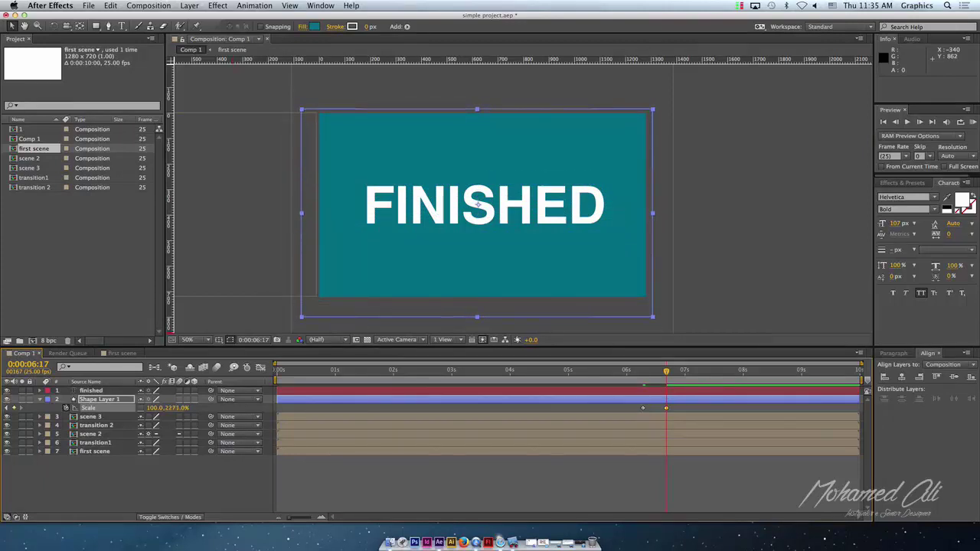
- Preview the bar opening and fine-tune its height to about 485% around FINISHED
{"action": "key", "text": "Page_Up"}
{"action": "key", "text": "Page_Up"}
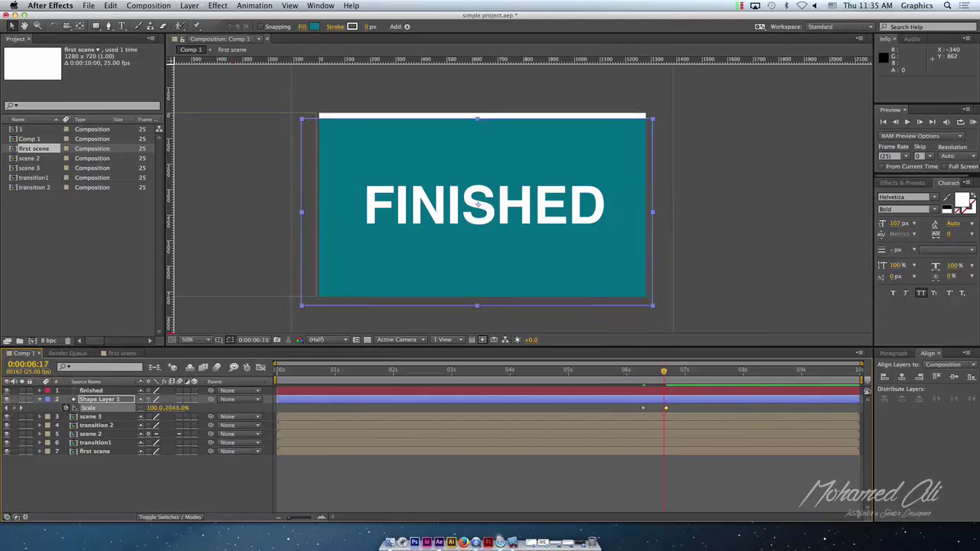
{"action": "key", "text": "Page_Up"}
{"action": "key", "text": "Page_Up"}
{"action": "key", "text": "Page_Up"}
{"action": "mouse_move", "coordinate": [657, 371]}
{"action": "left_mouse_down"}
{"action": "mouse_move", "coordinate": [626, 371]}
{"action": "mouse_move", "coordinate": [665, 370]}
{"action": "left_mouse_up"}
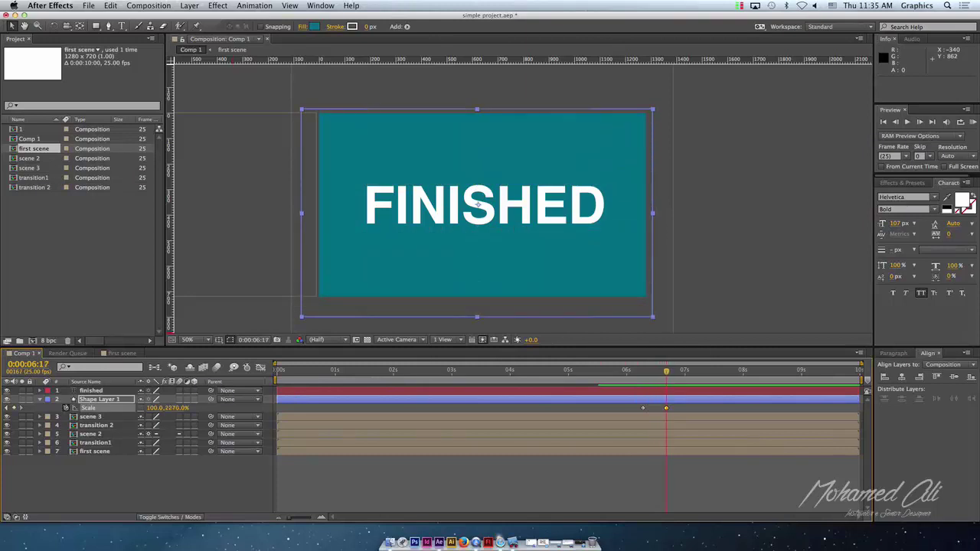
{"action": "left_click_drag", "start_coordinate": [174, 407], "coordinate": [161, 407]}
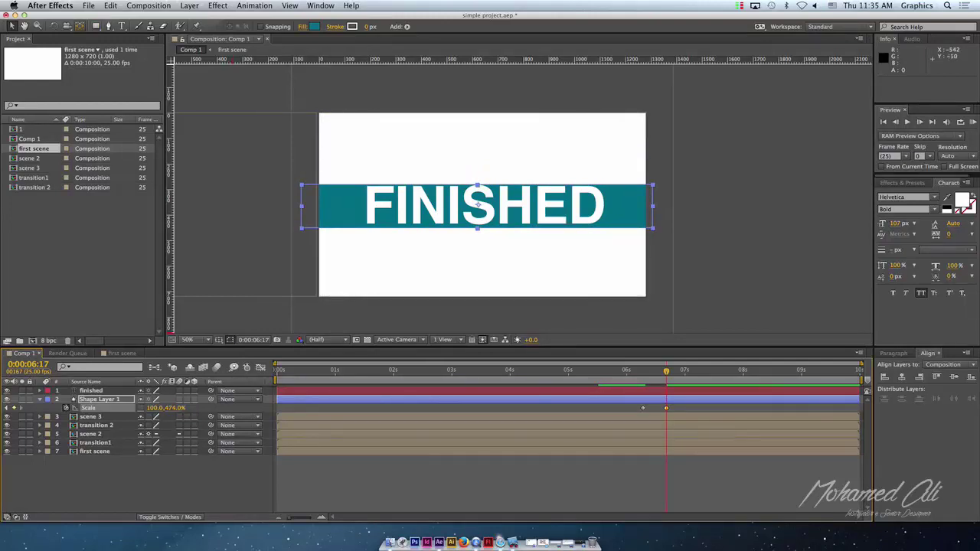
{"action": "left_click_drag", "start_coordinate": [477, 204], "coordinate": [478, 205]}
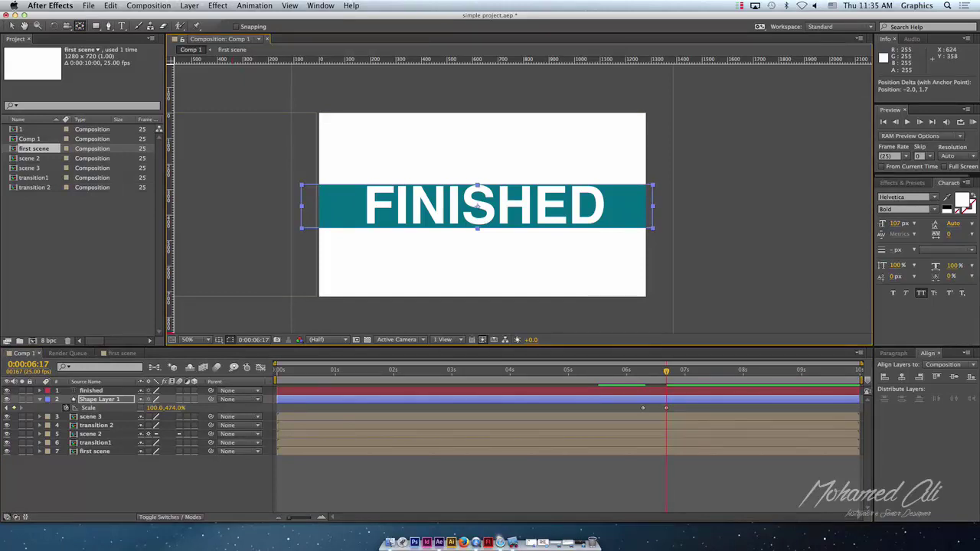
{"action": "left_click_drag", "start_coordinate": [478, 204], "coordinate": [476, 203]}
{"action": "left_click_drag", "start_coordinate": [477, 205], "coordinate": [477, 203]}
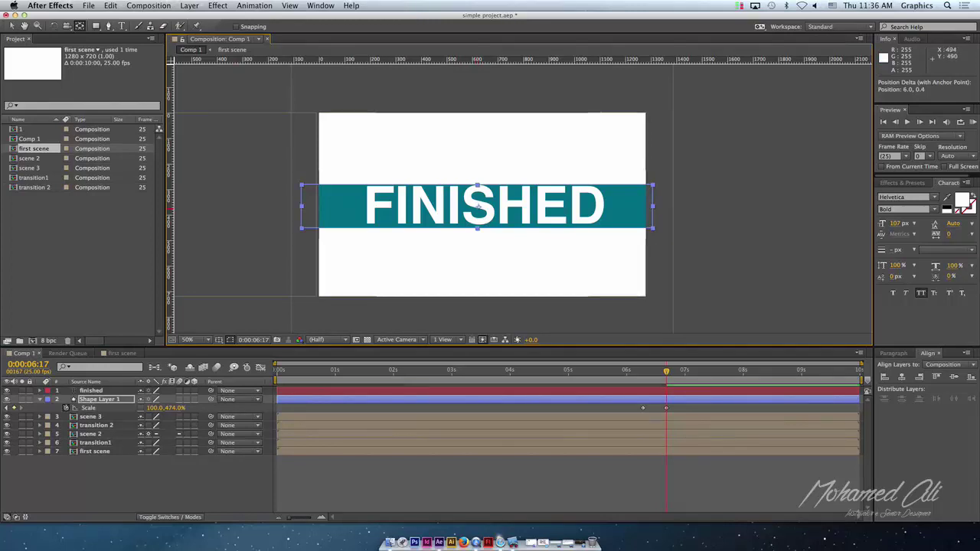
{"action": "left_click_drag", "start_coordinate": [476, 227], "coordinate": [477, 228]}
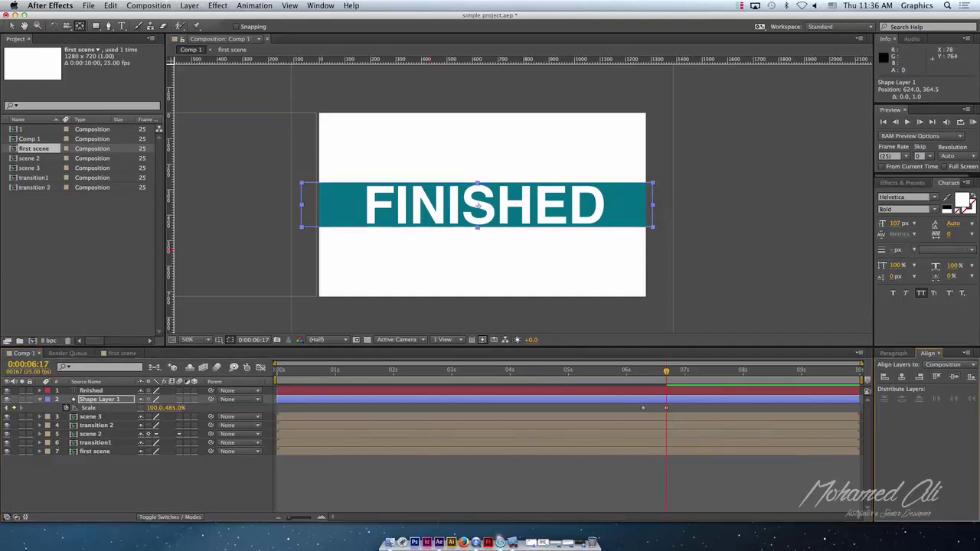
- Move the finished title layer to start at 0:00:06:07, play it back, and reselect the teal bar
{"action": "key", "text": "F2"}
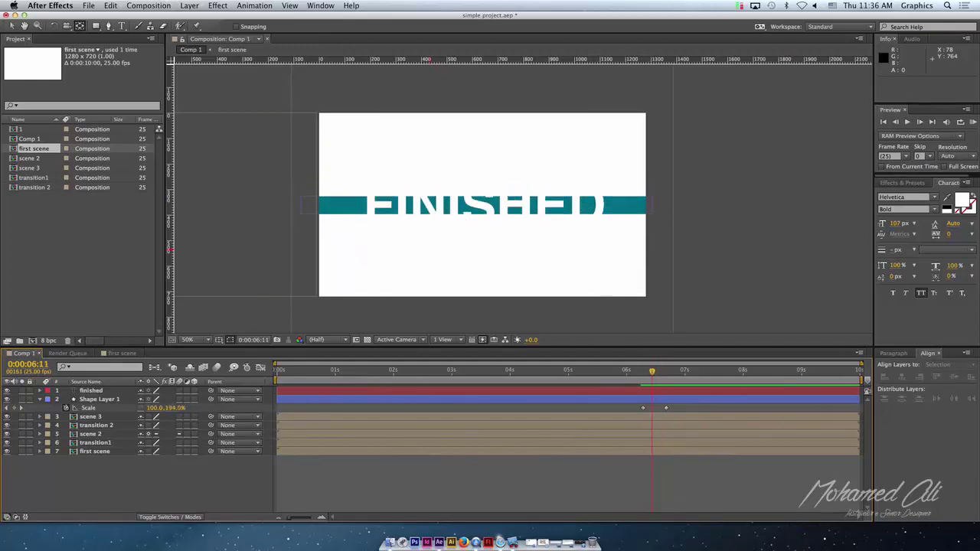
{"action": "left_click", "coordinate": [90, 390]}
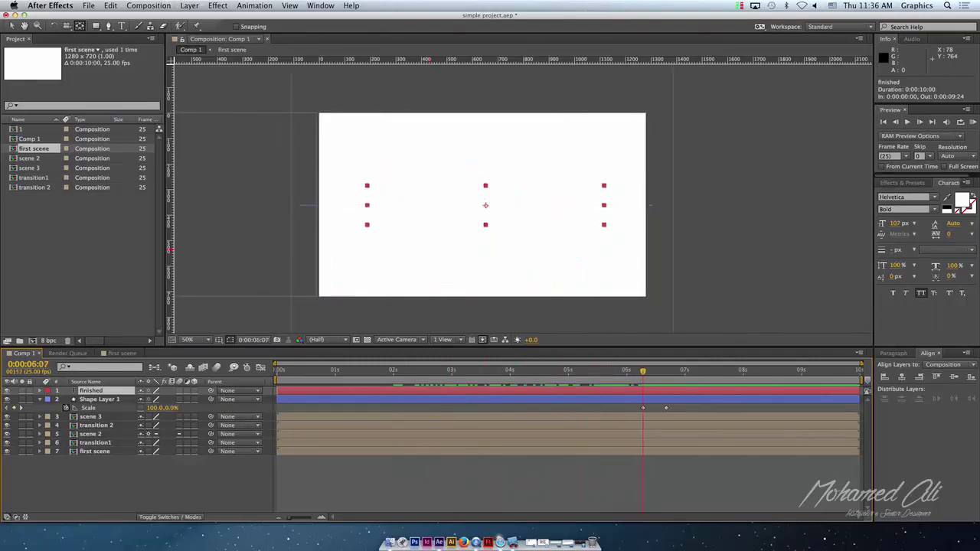
{"action": "left_click_drag", "start_coordinate": [277, 390], "coordinate": [590, 390]}
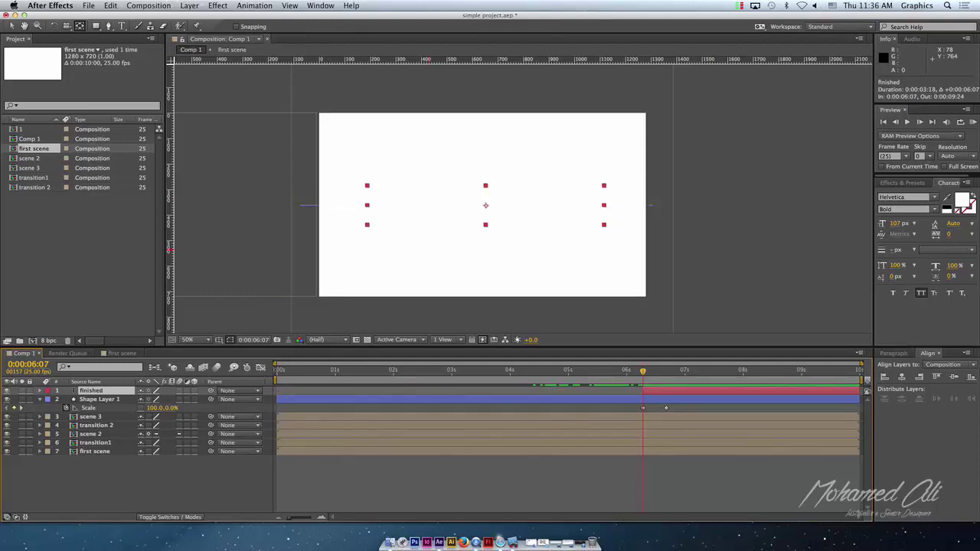
{"action": "key", "text": "space"}
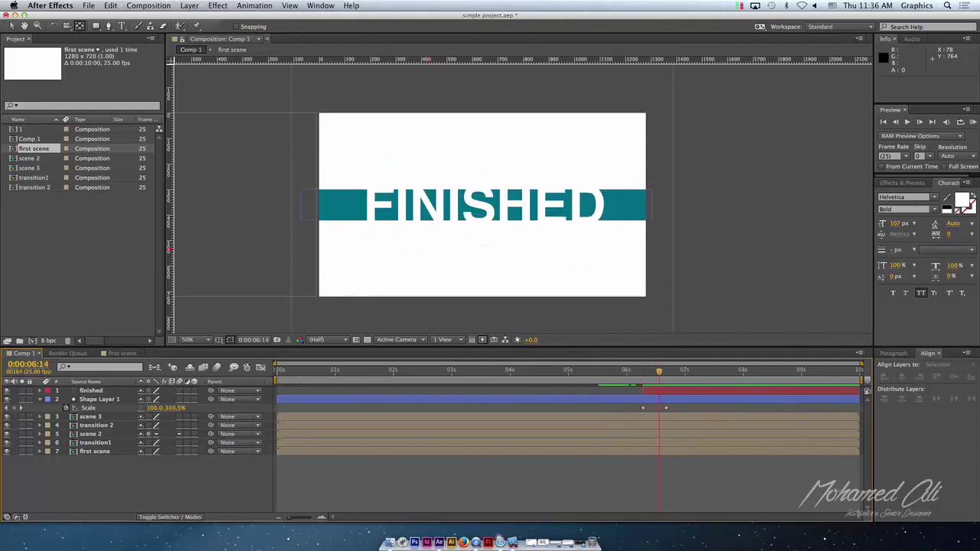
{"action": "left_click", "coordinate": [99, 398]}
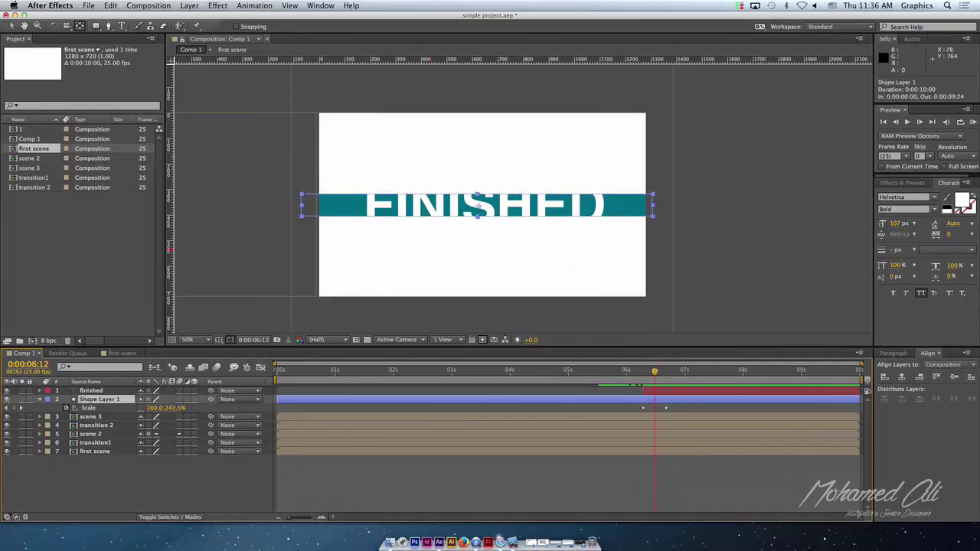
- Duplicate the teal bar as Shape Layer 2, check its timing, and expand its properties
{"action": "key", "text": "super+d"}
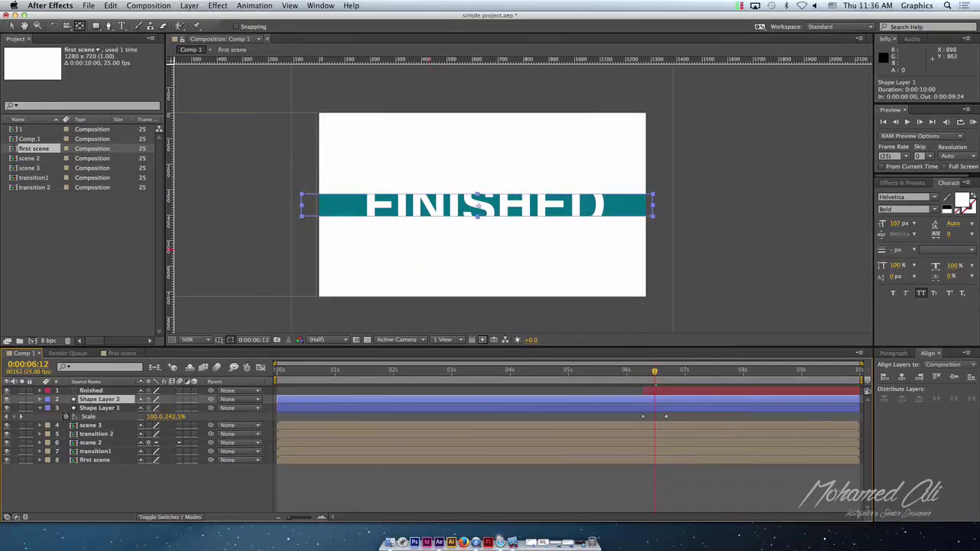
{"action": "key", "text": "Page_Down"}
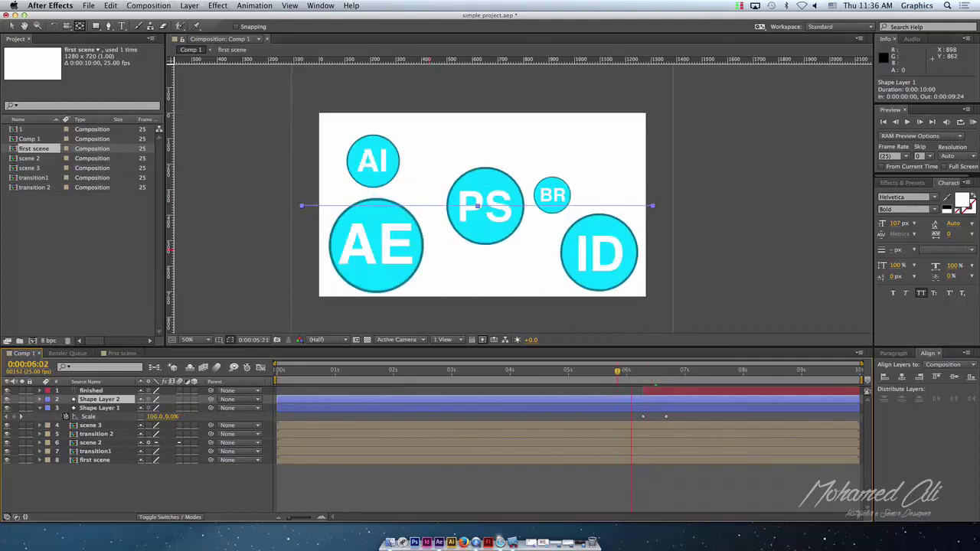
{"action": "key", "text": "Page_Down"}
{"action": "key", "text": "Page_Down"}
{"action": "key", "text": "Page_Down"}
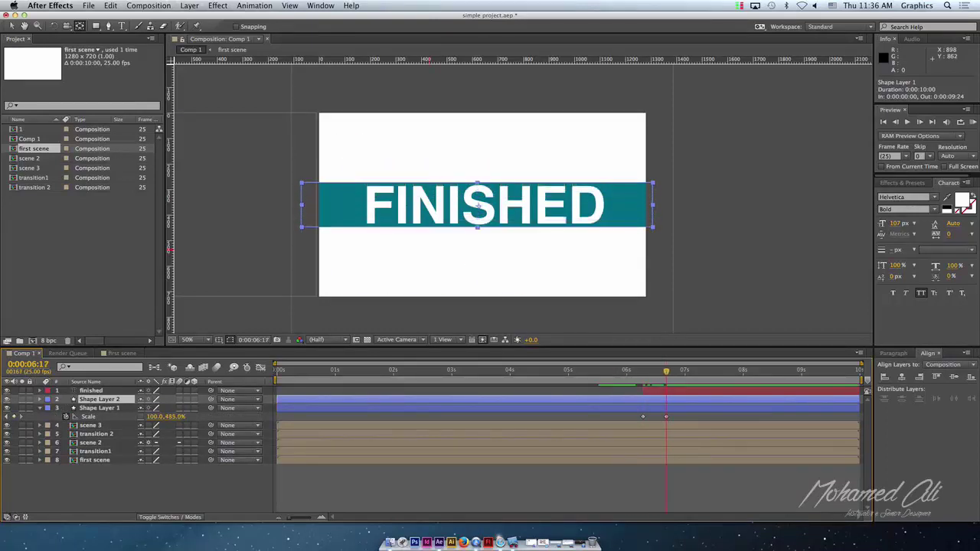
{"action": "key", "text": "Page_Up"}
{"action": "key", "text": "Page_Up"}
{"action": "key", "text": "Page_Up"}
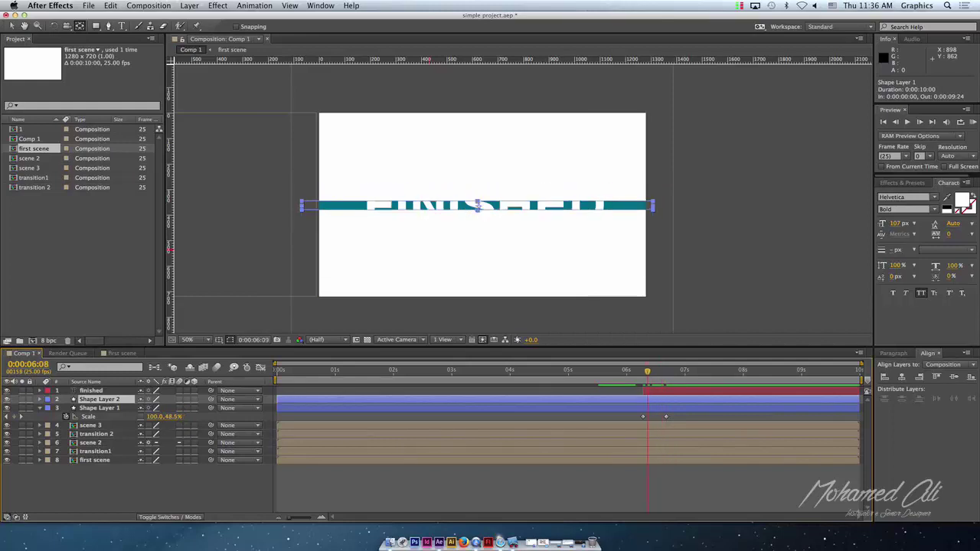
{"action": "key", "text": "Page_Up"}
{"action": "key", "text": "Page_Up"}
{"action": "key", "text": "Page_Up"}
{"action": "key", "text": "Page_Up"}
{"action": "key", "text": "alt+Page_Up"}
{"action": "key", "text": "alt+Page_Up"}
{"action": "key", "text": "alt+Page_Up"}
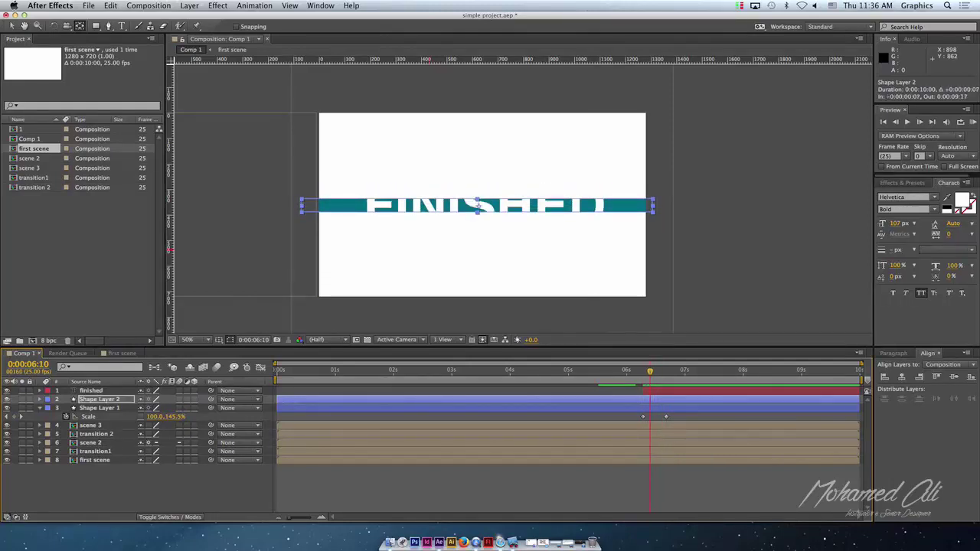
{"action": "key", "text": "Page_Down"}
{"action": "key", "text": "Page_Down"}
{"action": "key", "text": "Page_Down"}
{"action": "key", "text": "Page_Down"}
{"action": "key", "text": "Page_Down"}
{"action": "key", "text": "Page_Down"}
{"action": "key", "text": "Page_Down"}
{"action": "key", "text": "Page_Down"}
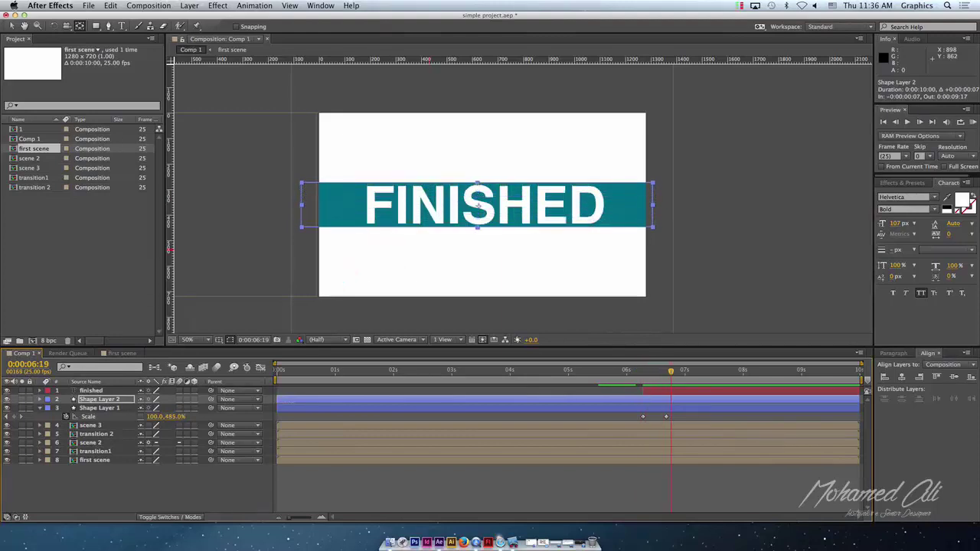
{"action": "key", "text": "Page_Up"}
{"action": "key", "text": "Page_Up"}
{"action": "key", "text": "Page_Up"}
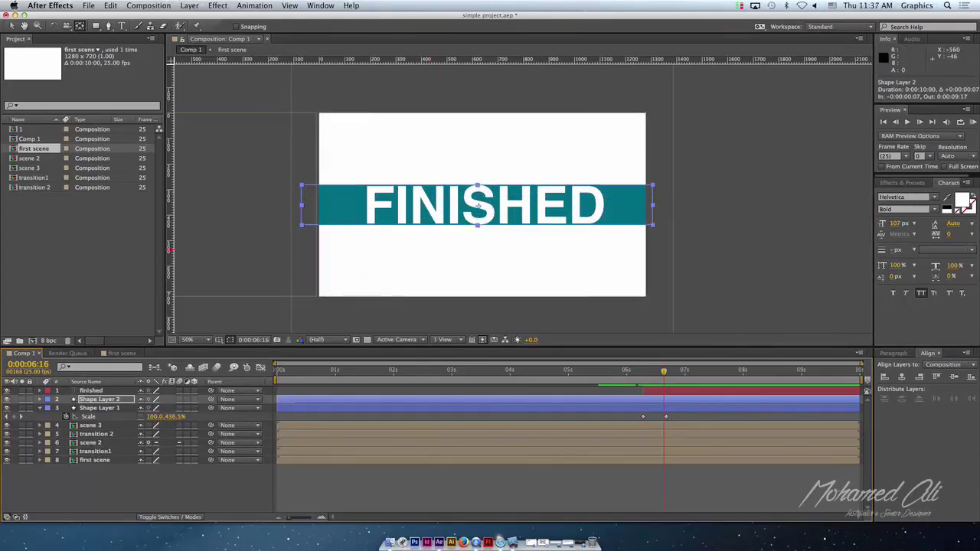
{"action": "key", "text": "alt+Home"}
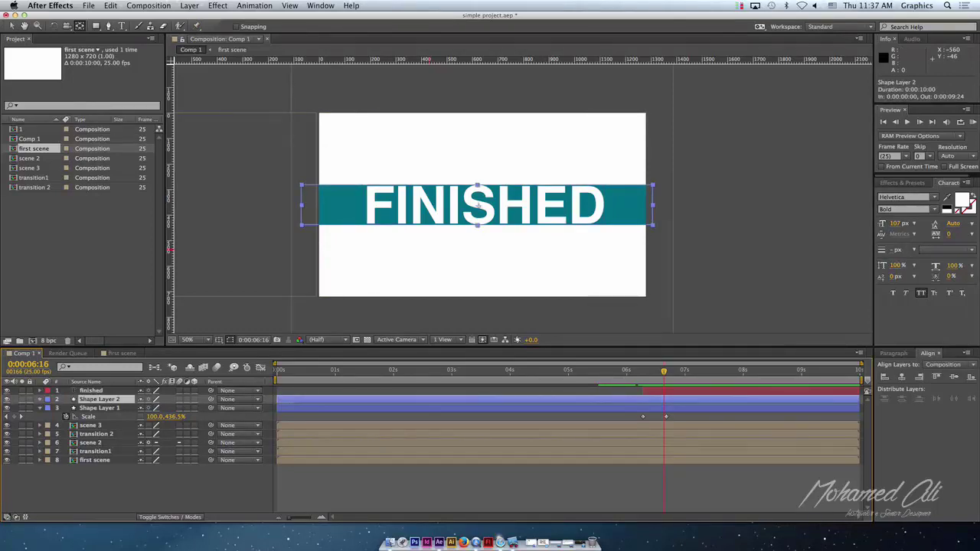
{"action": "key", "text": "Right"}
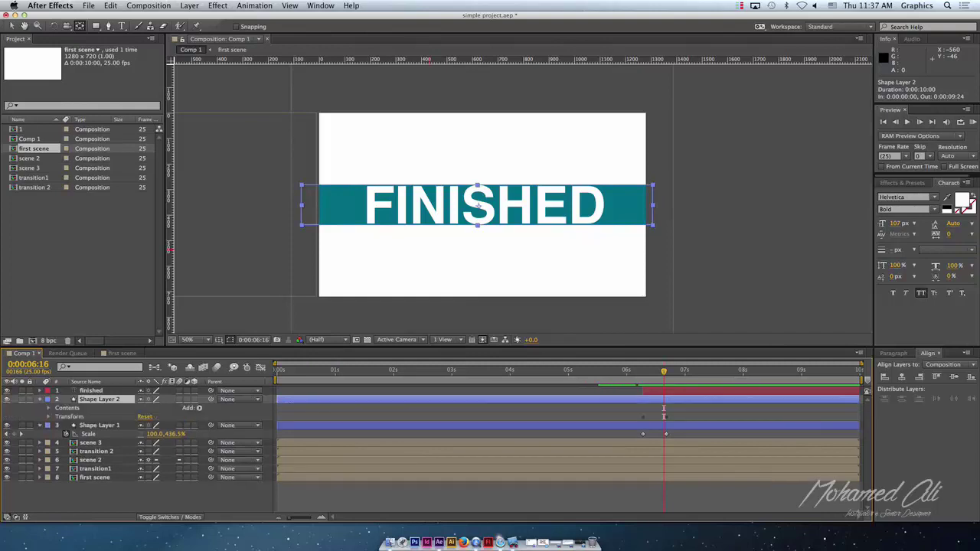
- Give Shape Layer 2 a light cyan fill and show its Scale property
{"action": "key", "text": "v"}
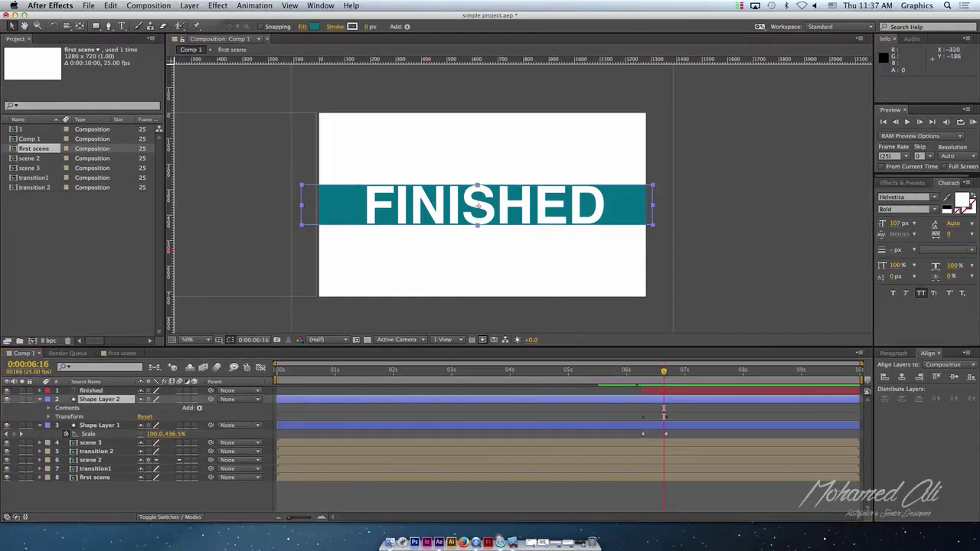
{"action": "left_click", "coordinate": [313, 26]}
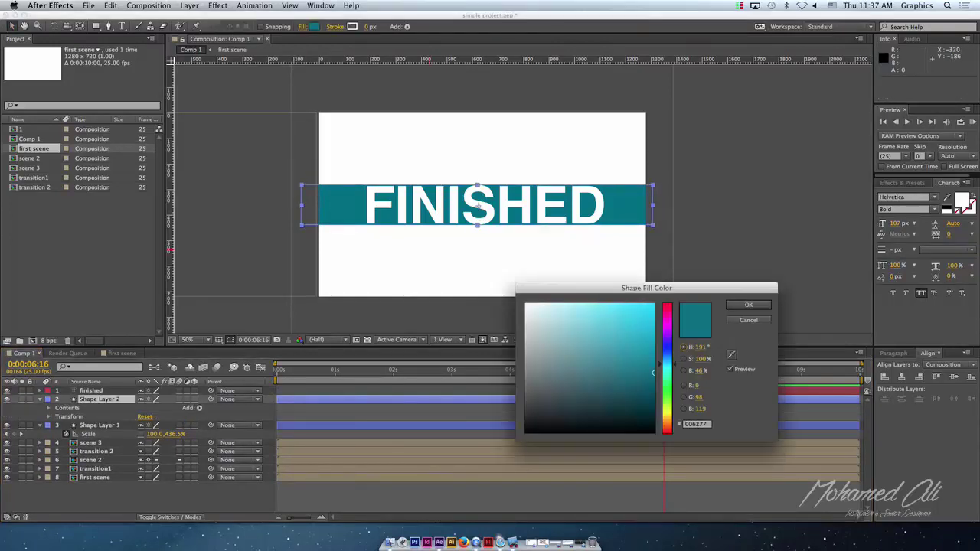
{"action": "left_click_drag", "start_coordinate": [652, 372], "coordinate": [653, 316]}
{"action": "left_click", "coordinate": [748, 305]}
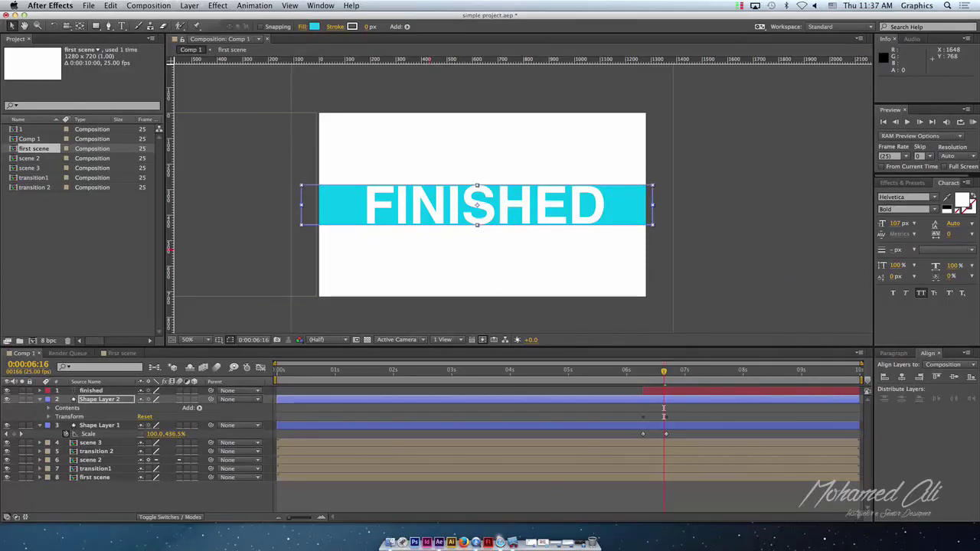
{"action": "key", "text": "s"}
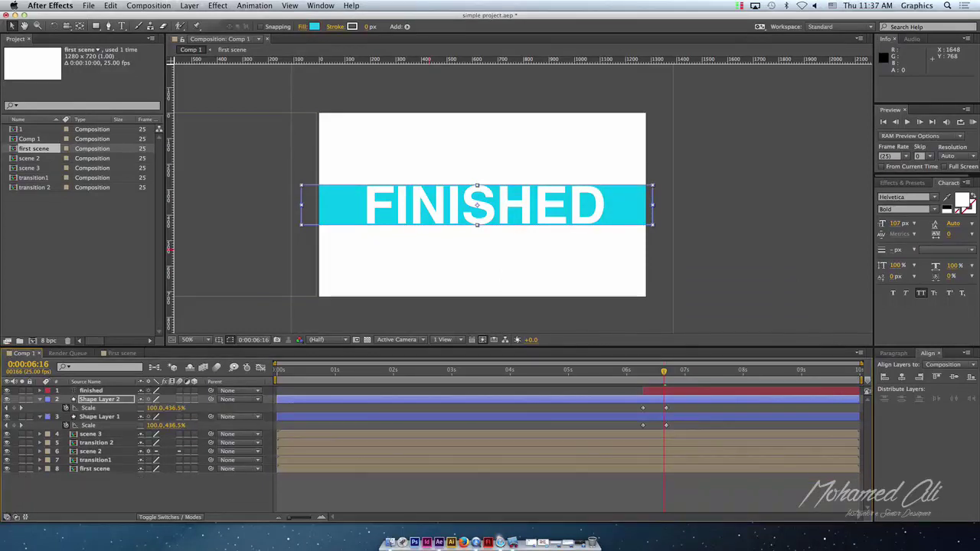
{"action": "key", "text": "Page_Down"}
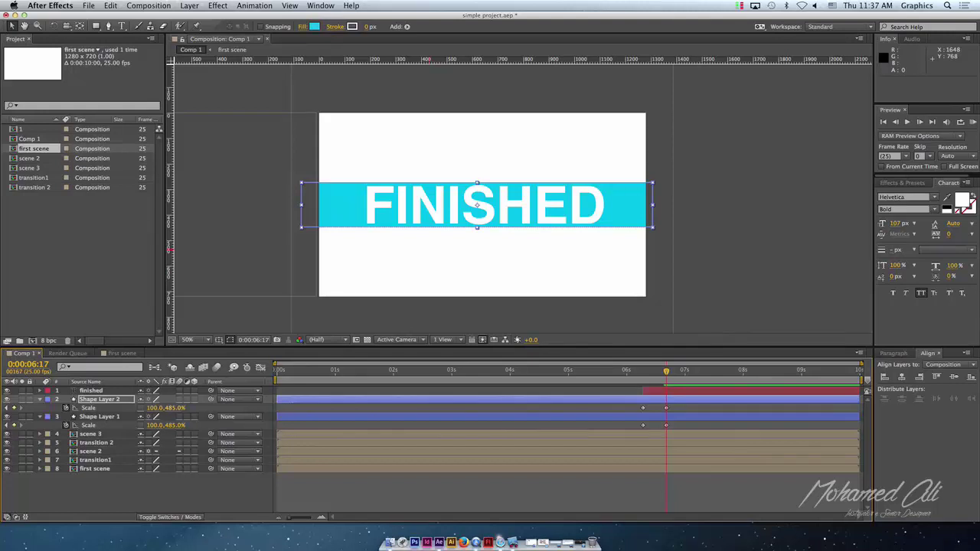
- Reduce the cyan bar's final Scale Y to about 454% and step through the reveal
{"action": "left_click_drag", "start_coordinate": [173, 407], "coordinate": [164, 407]}
{"action": "key", "text": "F2"}
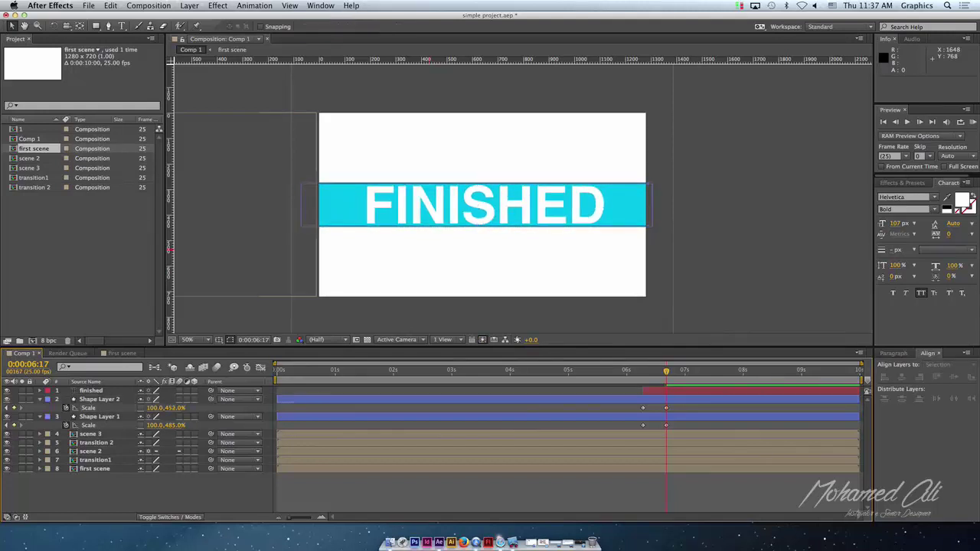
{"action": "key", "text": "Page_Up"}
{"action": "key", "text": "Page_Up"}
{"action": "key", "text": "Page_Up"}
{"action": "key", "text": "Page_Down"}
{"action": "key", "text": "Page_Down"}
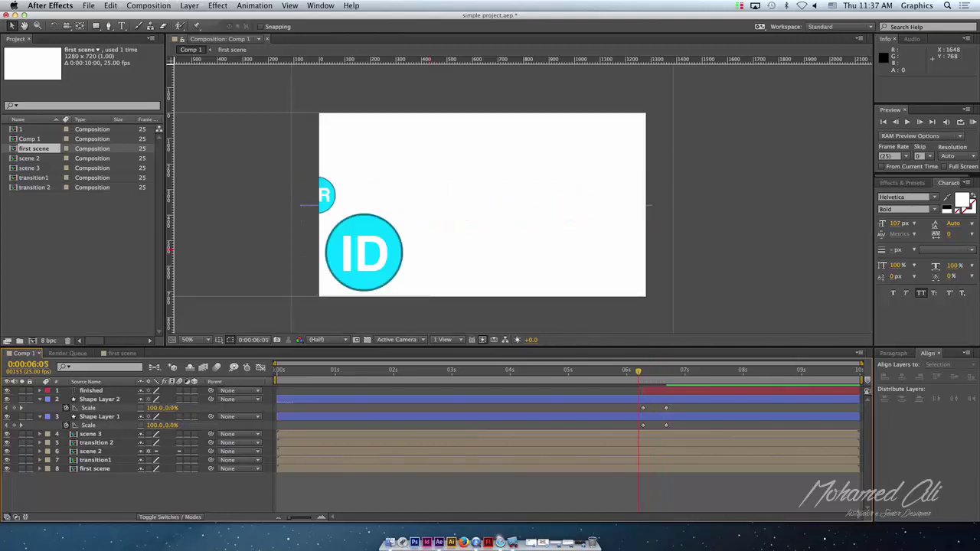
{"action": "key", "text": "Page_Down"}
{"action": "key", "text": "Page_Down"}
{"action": "key", "text": "Page_Down"}
{"action": "key", "text": "Page_Down"}
{"action": "key", "text": "Page_Down"}
{"action": "key", "text": "Page_Up"}
{"action": "key", "text": "Page_Up"}
{"action": "key", "text": "Page_Up"}
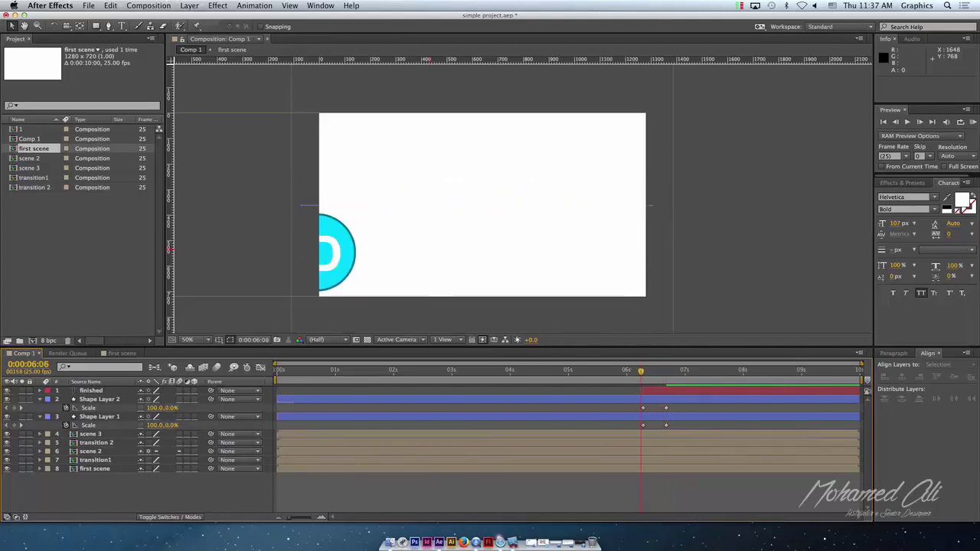
{"action": "key", "text": "Page_Up"}
{"action": "key", "text": "Page_Up"}
{"action": "key", "text": "Page_Up"}
- Delay the cyan bar about six frames behind the teal bar and step through the staggered reveal
{"action": "left_click_drag", "start_coordinate": [628, 399], "coordinate": [641, 399]}
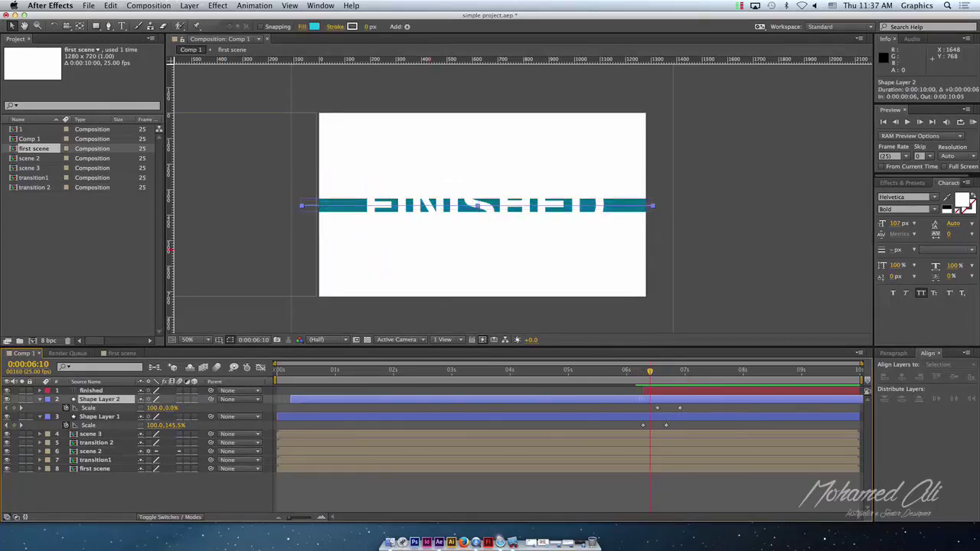
{"action": "key", "text": "Page_Down"}
{"action": "key", "text": "Page_Down"}
{"action": "key", "text": "Page_Down"}
{"action": "key", "text": "Page_Down"}
{"action": "key", "text": "Page_Down"}
{"action": "key", "text": "Page_Down"}
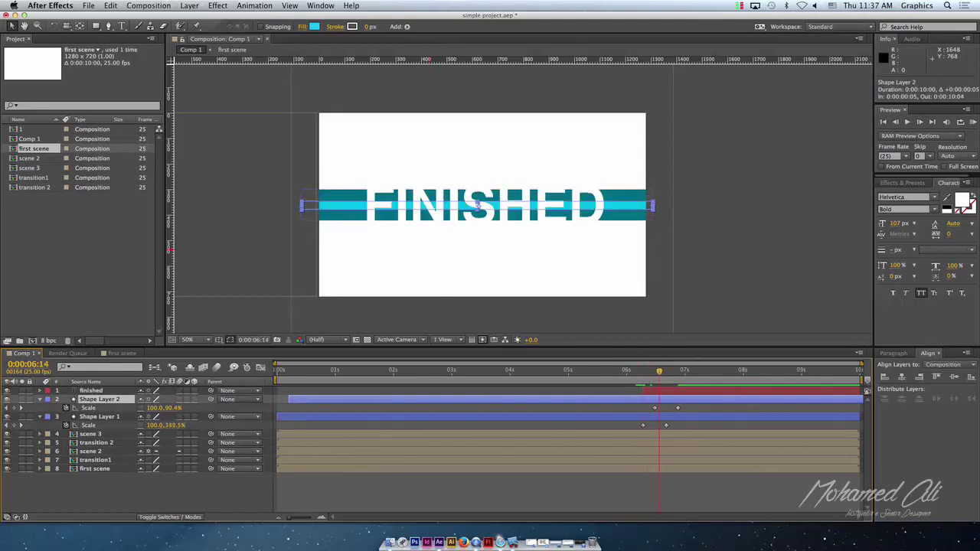
{"action": "key", "text": "Page_Down"}
{"action": "key", "text": "Page_Up"}
{"action": "key", "text": "Page_Up"}
{"action": "key", "text": "Page_Up"}
{"action": "key", "text": "Page_Up"}
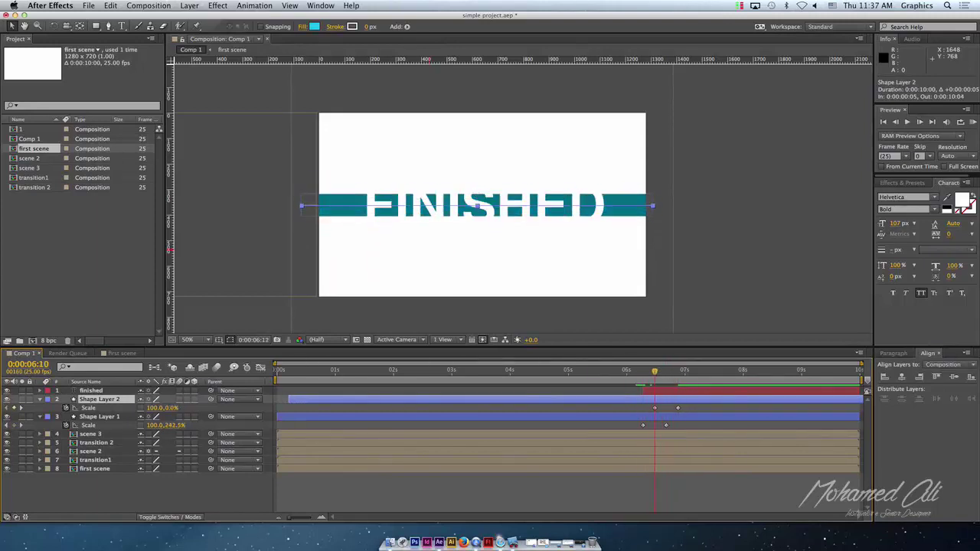
{"action": "key", "text": "shift+Page_Down"}
{"action": "key", "text": "F2"}
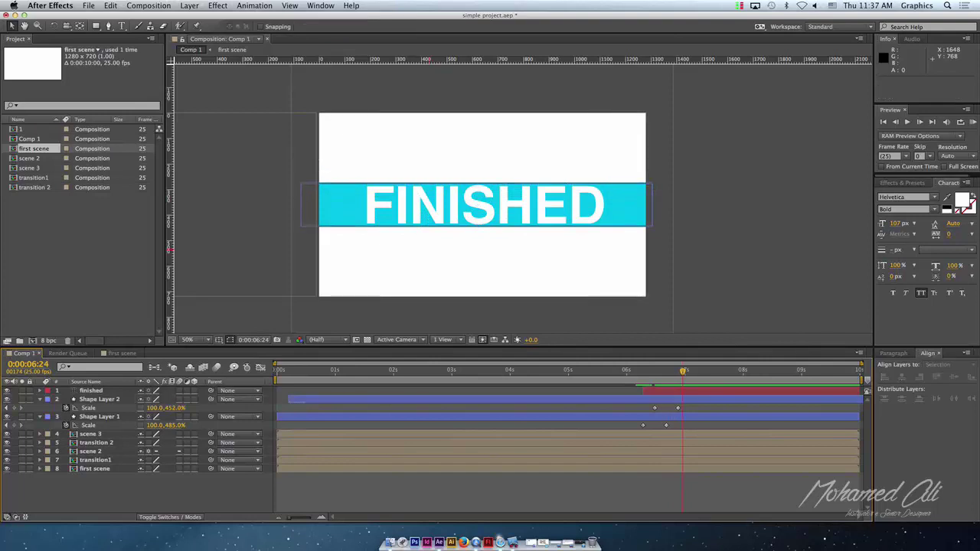
{"action": "key", "text": "Page_Up"}
{"action": "key", "text": "Page_Up"}
{"action": "key", "text": "Page_Up"}
{"action": "key", "text": "Page_Up"}
{"action": "key", "text": "Page_Up"}
{"action": "key", "text": "Page_Up"}
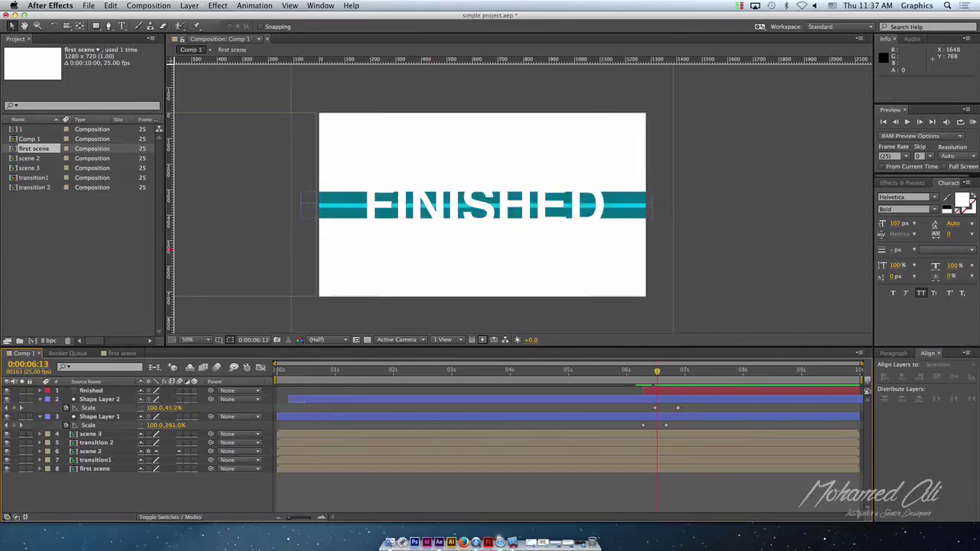
{"action": "key", "text": "Page_Down"}
{"action": "key", "text": "Page_Down"}
{"action": "key", "text": "Page_Down"}
{"action": "key", "text": "Page_Up"}
{"action": "key", "text": "Page_Up"}
{"action": "key", "text": "Page_Up"}
{"action": "key", "text": "Page_Up"}
{"action": "key", "text": "Page_Up"}
{"action": "key", "text": "Page_Up"}
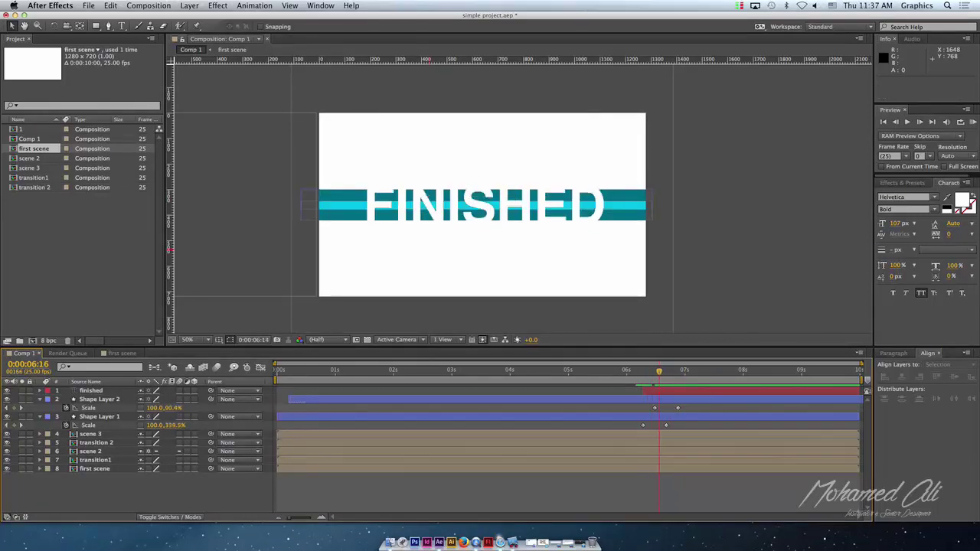
{"action": "key", "text": "Page_Down"}
{"action": "key", "text": "Page_Down"}
{"action": "key", "text": "Page_Down"}
{"action": "key", "text": "Page_Up"}
{"action": "key", "text": "Page_Up"}
{"action": "key", "text": "Page_Up"}
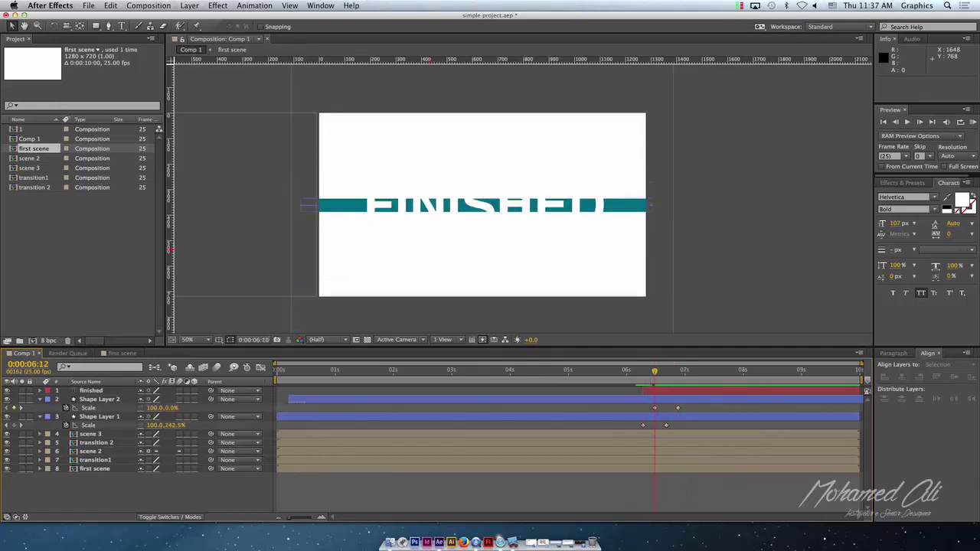
{"action": "key", "text": "Page_Down"}
{"action": "key", "text": "Page_Down"}
{"action": "key", "text": "Page_Down"}
{"action": "key", "text": "Page_Up"}
{"action": "key", "text": "Page_Up"}
{"action": "key", "text": "Page_Up"}
{"action": "key", "text": "Page_Down"}
{"action": "key", "text": "Page_Down"}
{"action": "key", "text": "Page_Down"}
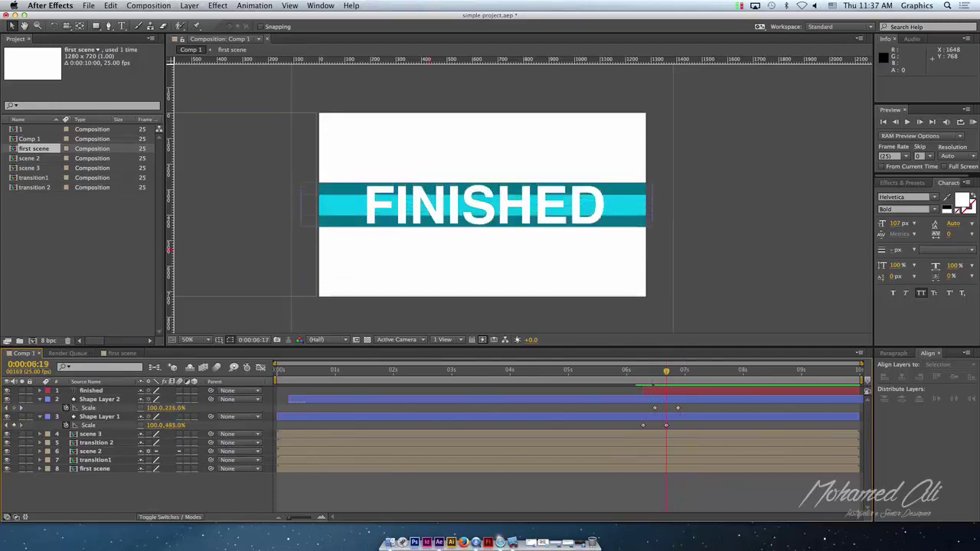
{"action": "key", "text": "Page_Down"}
{"action": "key", "text": "Page_Down"}
{"action": "key", "text": "Page_Down"}
{"action": "key", "text": "Page_Up"}
{"action": "key", "text": "Page_Up"}
{"action": "key", "text": "Page_Up"}
{"action": "key", "text": "Page_Up"}
{"action": "key", "text": "Page_Up"}
{"action": "key", "text": "Page_Up"}
{"action": "key", "text": "Page_Down"}
{"action": "key", "text": "Page_Down"}
{"action": "key", "text": "Page_Down"}
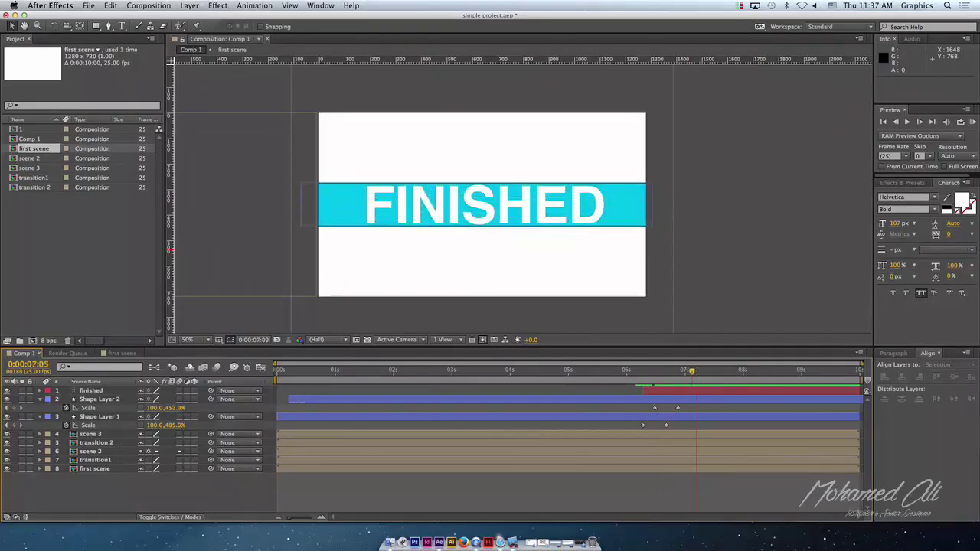
{"action": "key", "text": "Page_Up"}
{"action": "key", "text": "Page_Up"}
{"action": "key", "text": "Page_Up"}
{"action": "key", "text": "Page_Up"}
{"action": "key", "text": "Page_Up"}
{"action": "key", "text": "Page_Up"}
{"action": "key", "text": "Page_Down"}
{"action": "key", "text": "Page_Down"}
{"action": "key", "text": "Page_Down"}
{"action": "key", "text": "Page_Down"}
{"action": "key", "text": "Page_Down"}
{"action": "key", "text": "Page_Down"}
{"action": "key", "text": "Page_Up"}
{"action": "key", "text": "Page_Up"}
{"action": "key", "text": "Page_Up"}
{"action": "key", "text": "Page_Down"}
{"action": "key", "text": "Page_Down"}
{"action": "key", "text": "Page_Down"}
{"action": "key", "text": "Page_Down"}
{"action": "key", "text": "Page_Down"}
{"action": "key", "text": "Page_Down"}
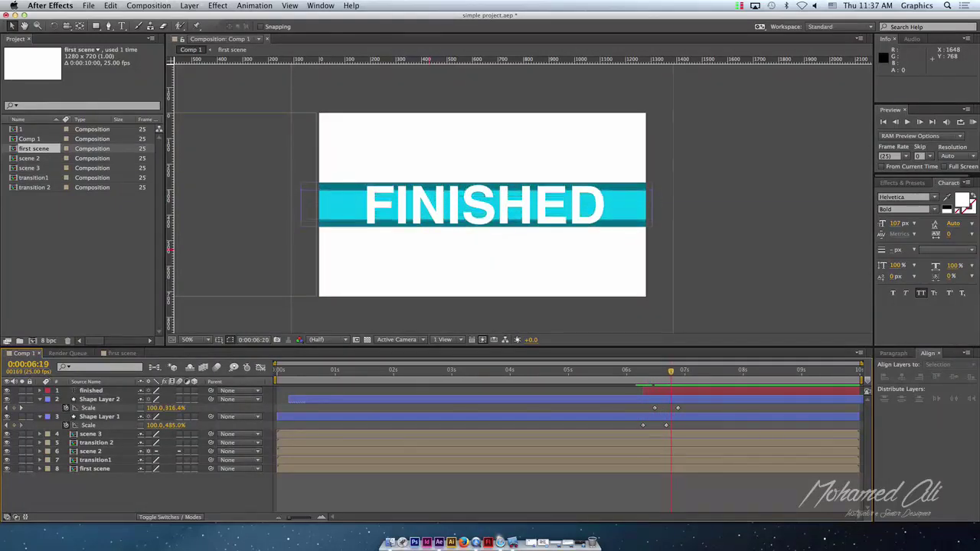
{"action": "key", "text": "Page_Up"}
{"action": "key", "text": "Page_Up"}
{"action": "key", "text": "Page_Up"}
{"action": "key", "text": "Page_Up"}
{"action": "key", "text": "Page_Up"}
{"action": "key", "text": "Page_Up"}
{"action": "key", "text": "Page_Up"}
{"action": "key", "text": "Page_Up"}
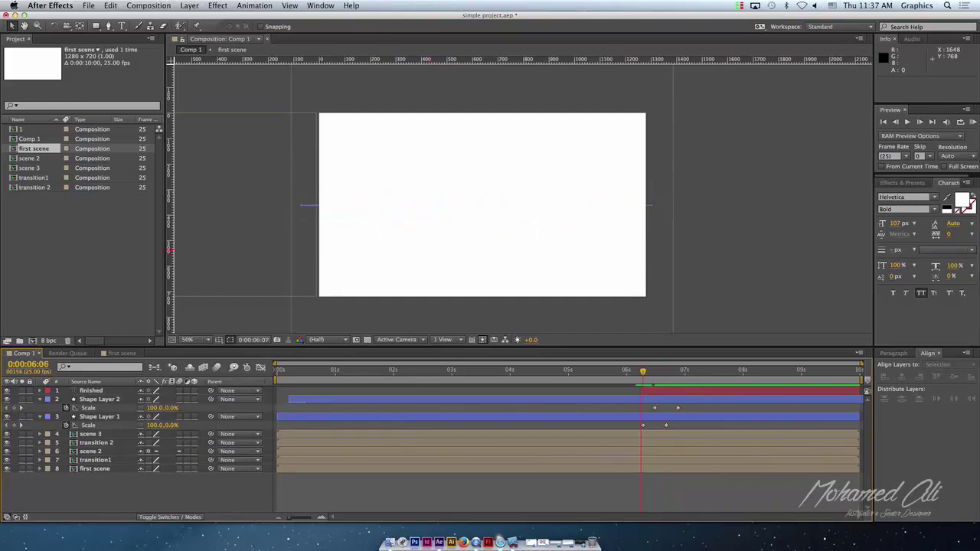
{"action": "key", "text": "Page_Up"}
{"action": "key", "text": "Page_Up"}
{"action": "key", "text": "Page_Down"}
{"action": "key", "text": "Page_Down"}
{"action": "key", "text": "Page_Down"}
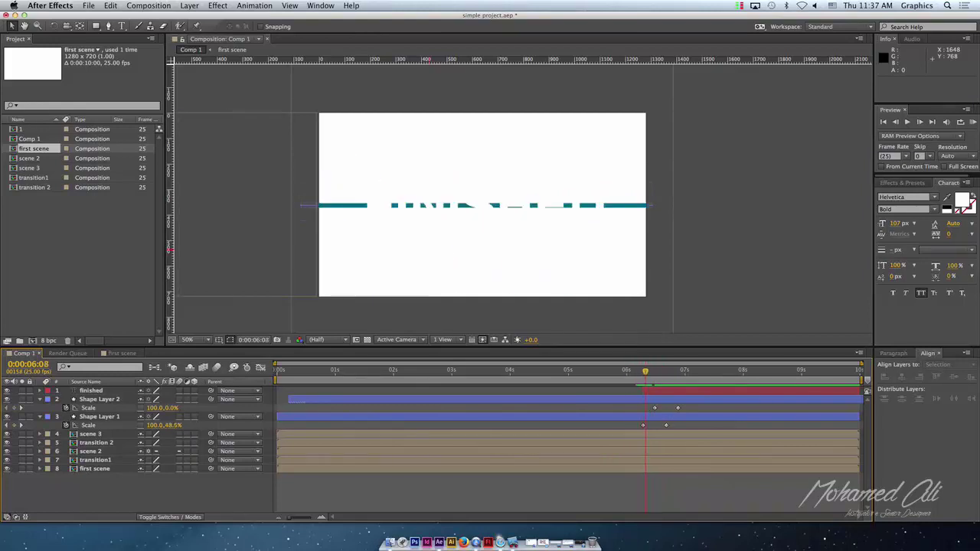
{"action": "key", "text": "Page_Down"}
{"action": "key", "text": "Page_Down"}
{"action": "key", "text": "Page_Down"}
{"action": "key", "text": "Page_Down"}
{"action": "key", "text": "Page_Down"}
{"action": "key", "text": "Page_Down"}
{"action": "key", "text": "Page_Down"}
{"action": "key", "text": "Page_Down"}
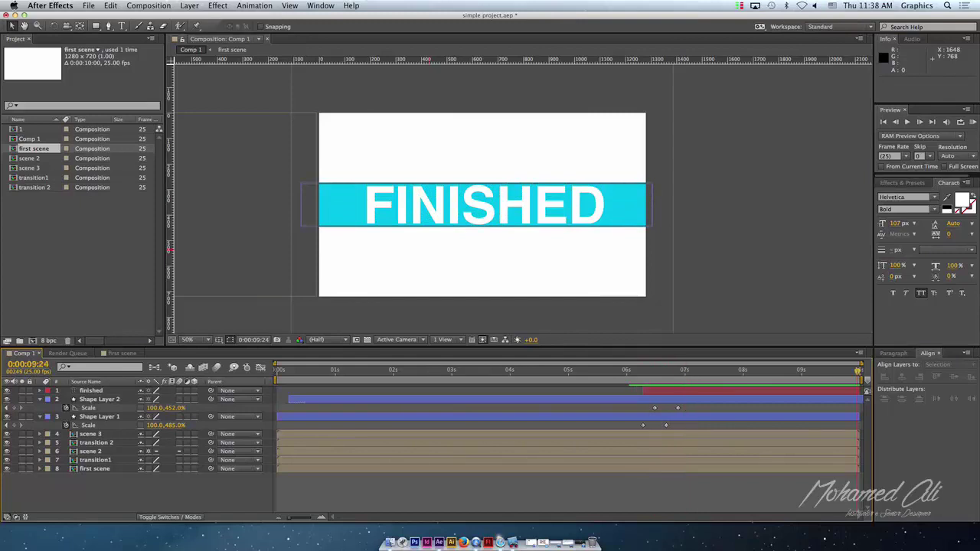
- End the work area around 7:03, RAM preview the sequence, then select scene 3
{"action": "left_click_drag", "start_coordinate": [722, 380], "coordinate": [675, 371]}
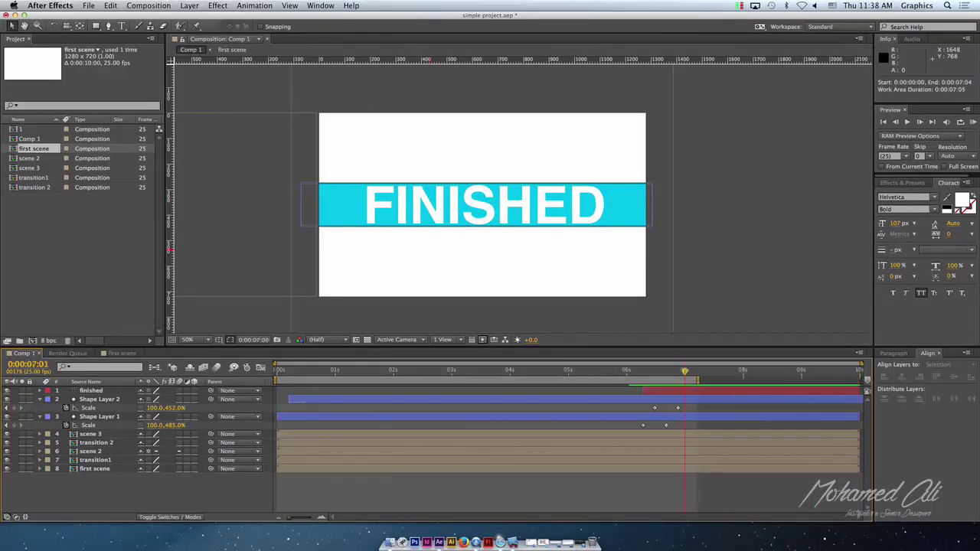
{"action": "key", "text": "KP_0"}
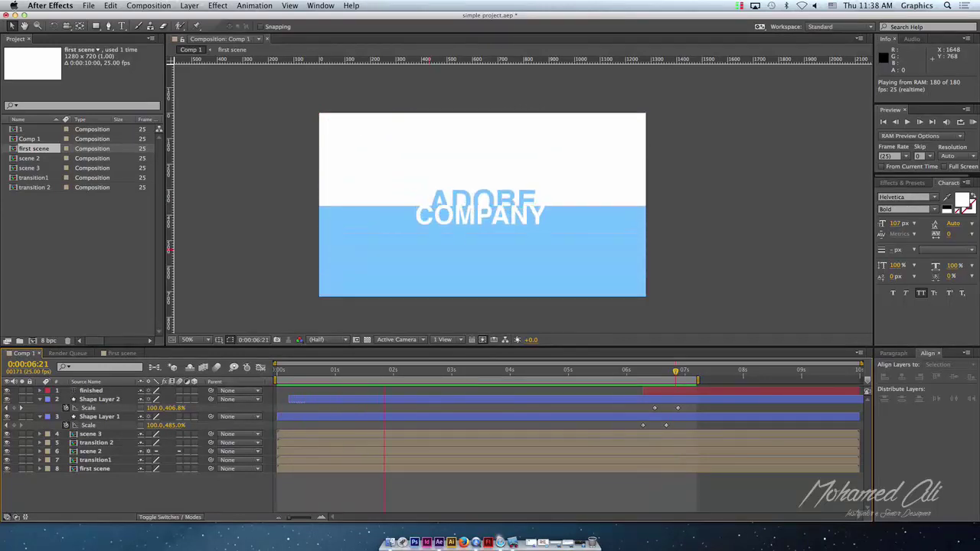
{"action": "key", "text": "space"}
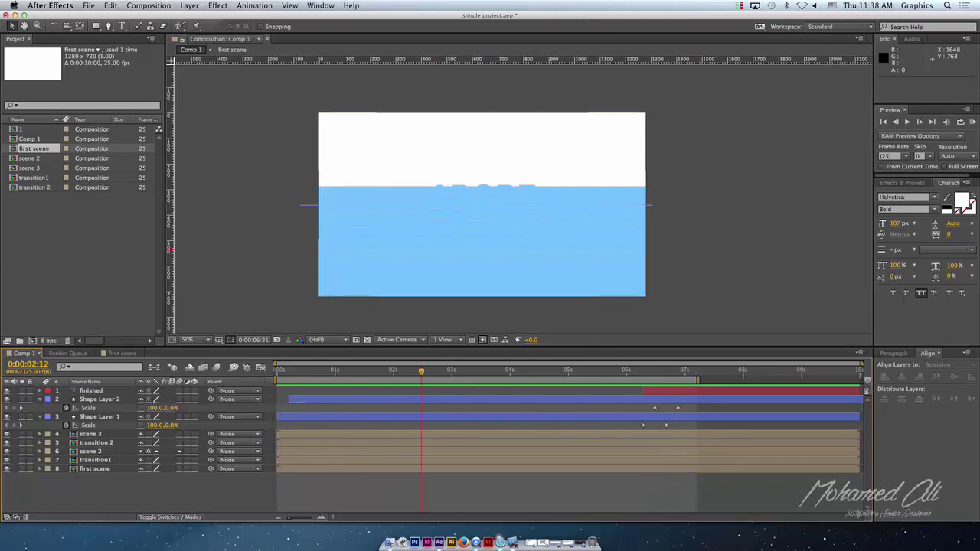
{"action": "left_click", "coordinate": [90, 434]}
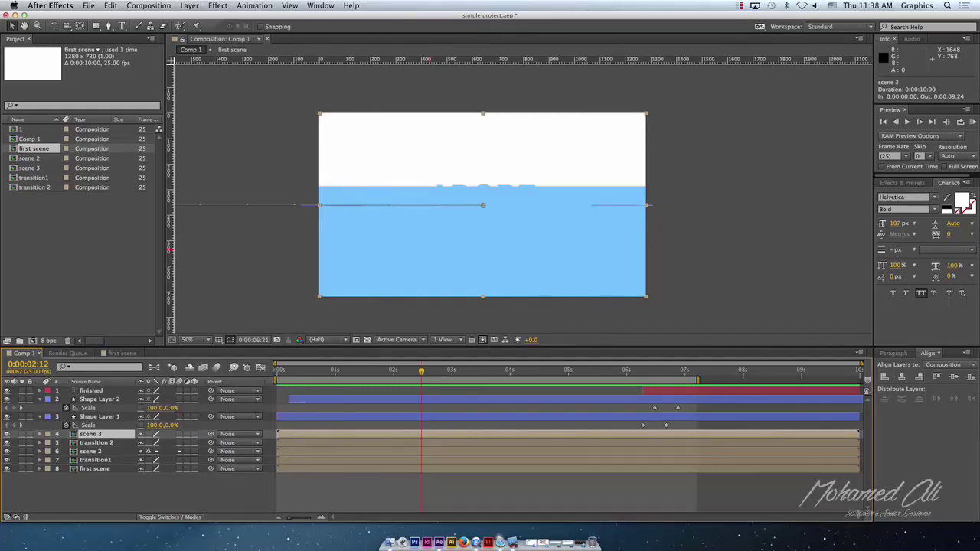
- Shift scene 3's Position keyframes and both bars' Scale keyframes later, then preview
{"action": "key", "text": "p"}
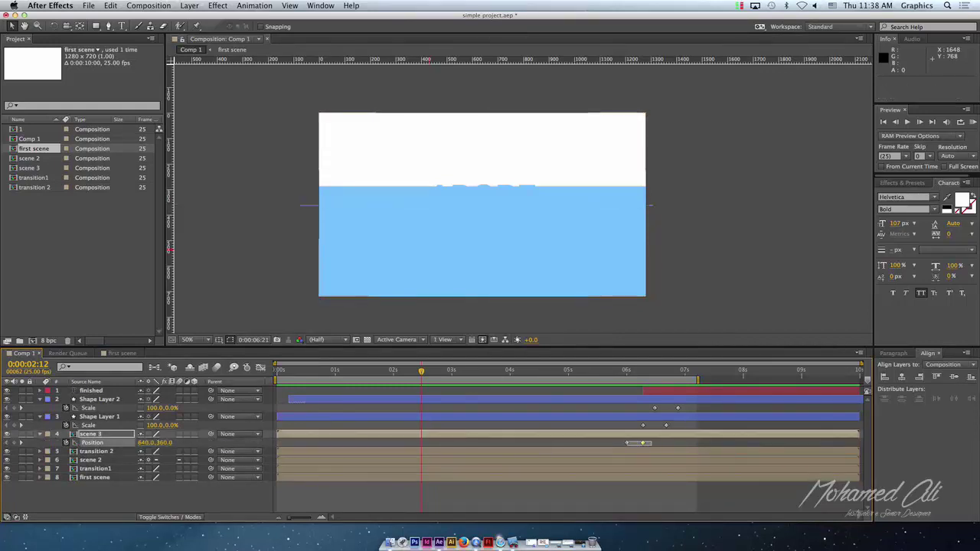
{"action": "left_click", "coordinate": [92, 442]}
{"action": "left_click_drag", "start_coordinate": [686, 447], "coordinate": [617, 404]}
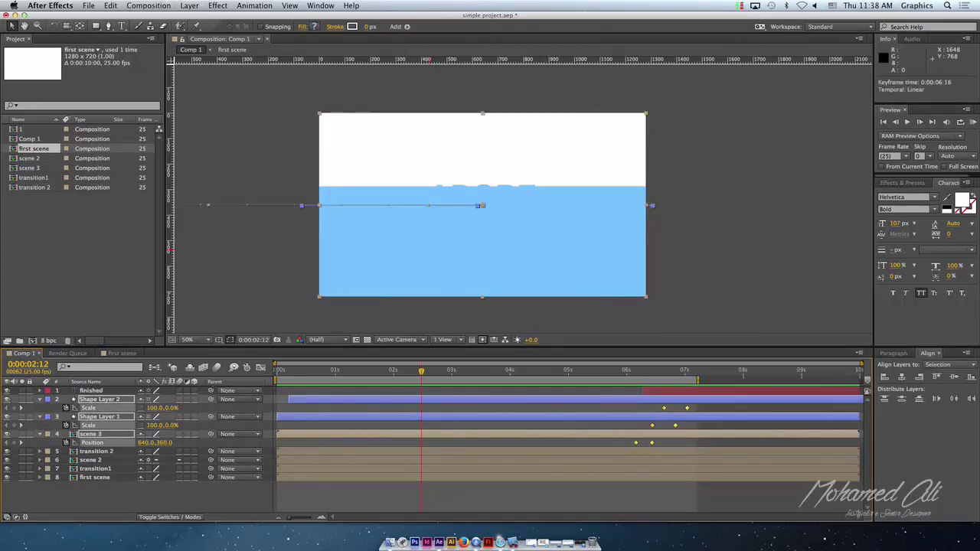
{"action": "key", "text": "space"}
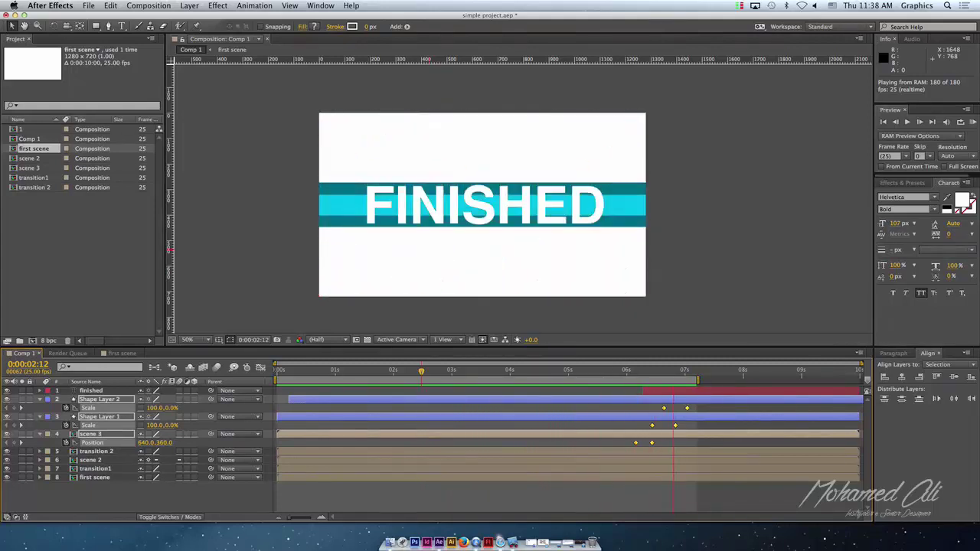
{"action": "key", "text": "space"}
- Push the selected keyframes a few more frames later and preview
{"action": "left_click_drag", "start_coordinate": [635, 442], "coordinate": [645, 442]}
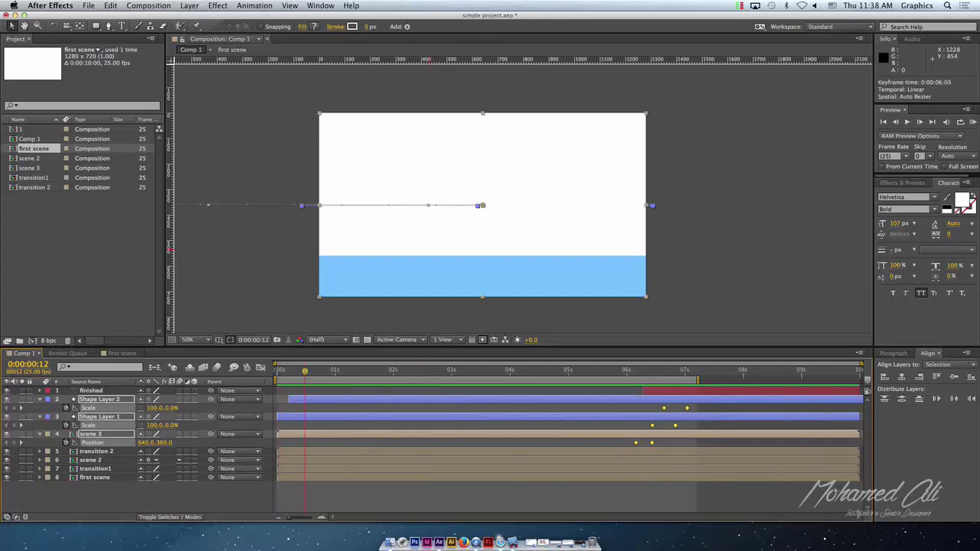
{"action": "key", "text": "space"}
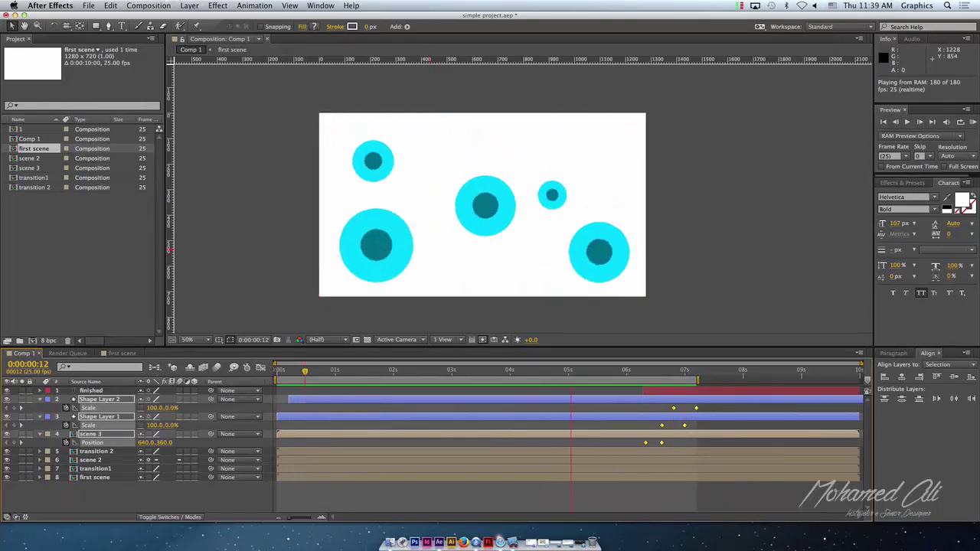
- Trim the finished title layer's in-point to 0:00:06:15
{"action": "key", "text": "space"}
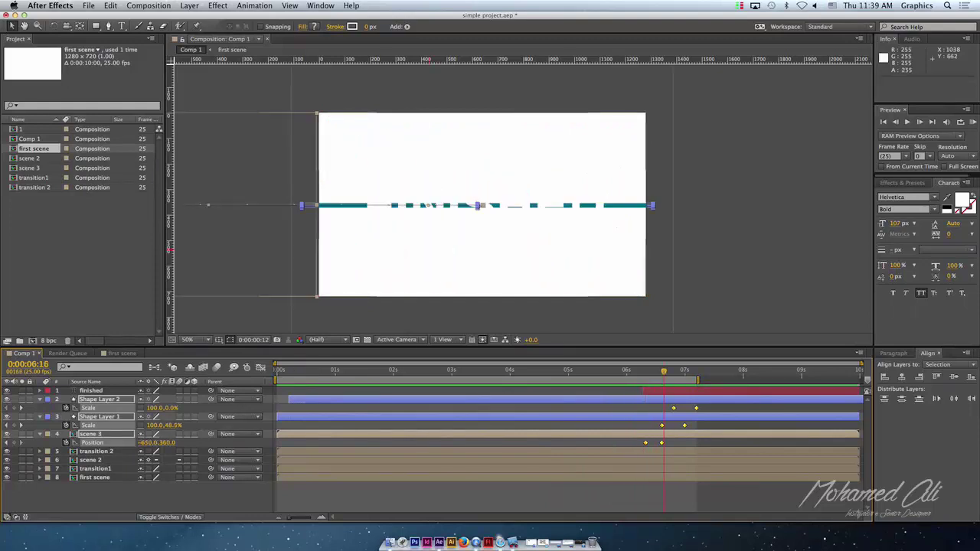
{"action": "left_click", "coordinate": [91, 390]}
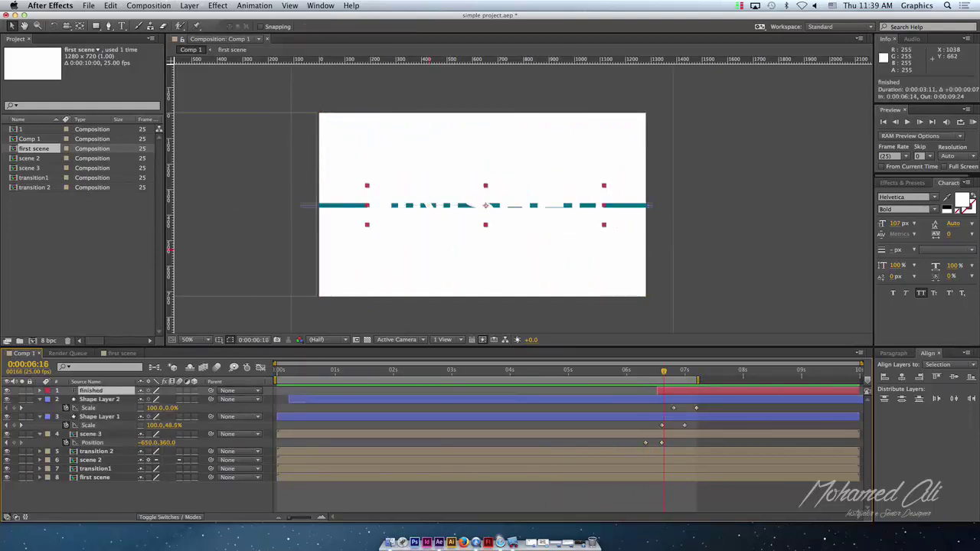
{"action": "key", "text": "alt+bracketleft"}
{"action": "key", "text": "Page_Up"}
{"action": "key", "text": "space"}
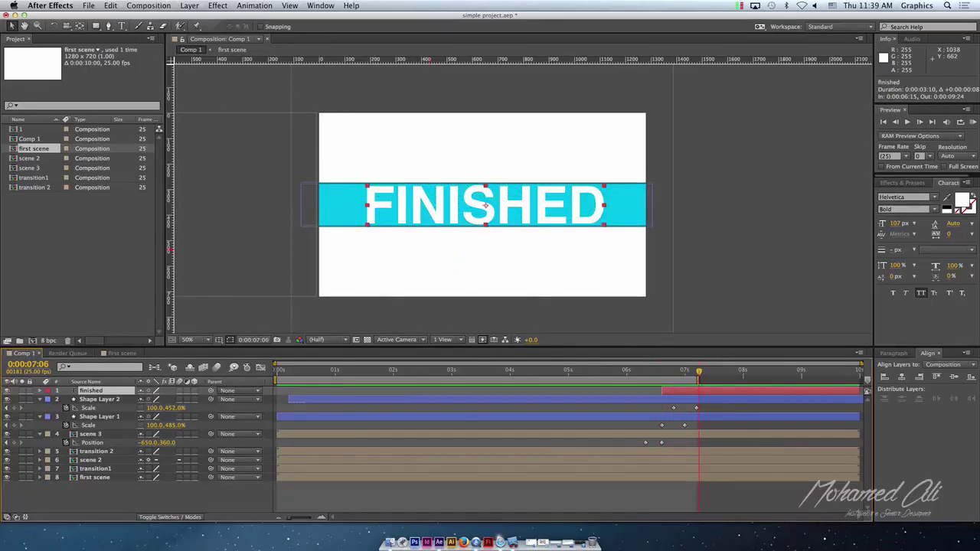
- Extend the work area to 0:00:07:11 and preview the sequence again
{"action": "left_click_drag", "start_coordinate": [698, 379], "coordinate": [712, 379]}
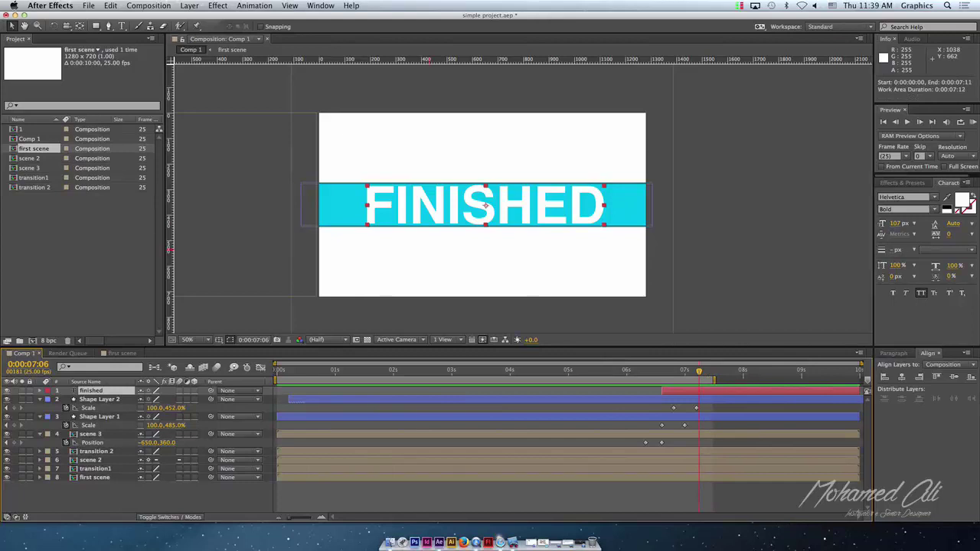
{"action": "key", "text": "space"}
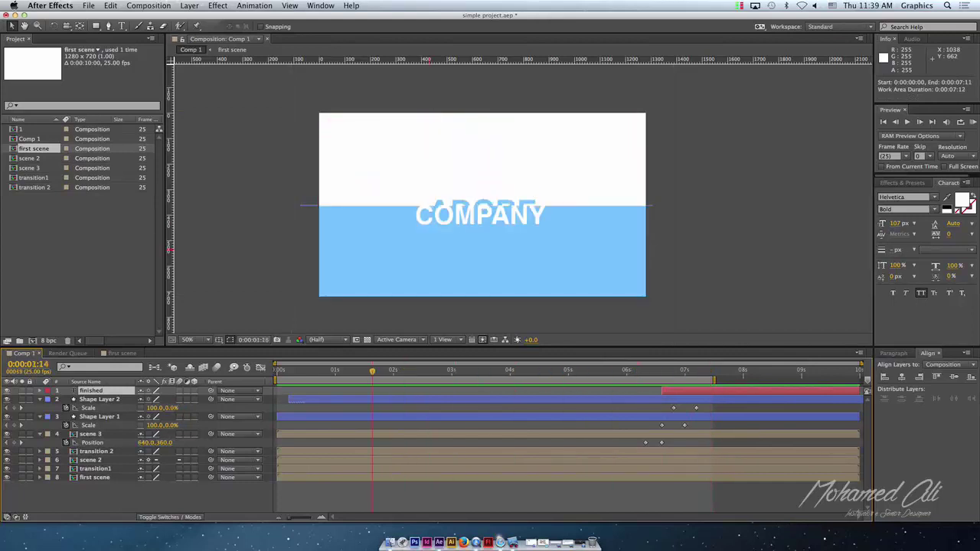
{"action": "key", "text": "space"}
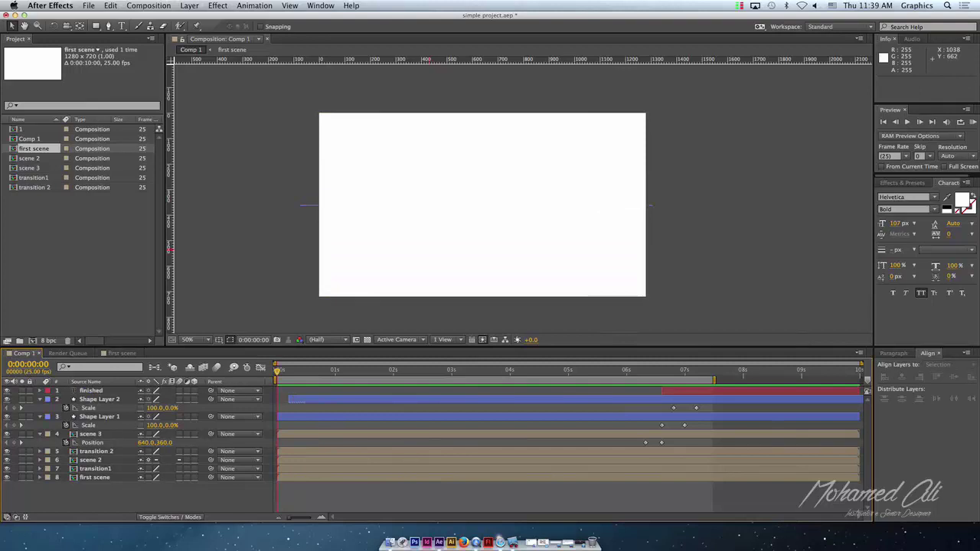
- Collapse Shape Layer 1, scene 3 and Shape Layer 2, then scrub to FINISHED and back to 0
{"action": "left_click", "coordinate": [40, 417]}
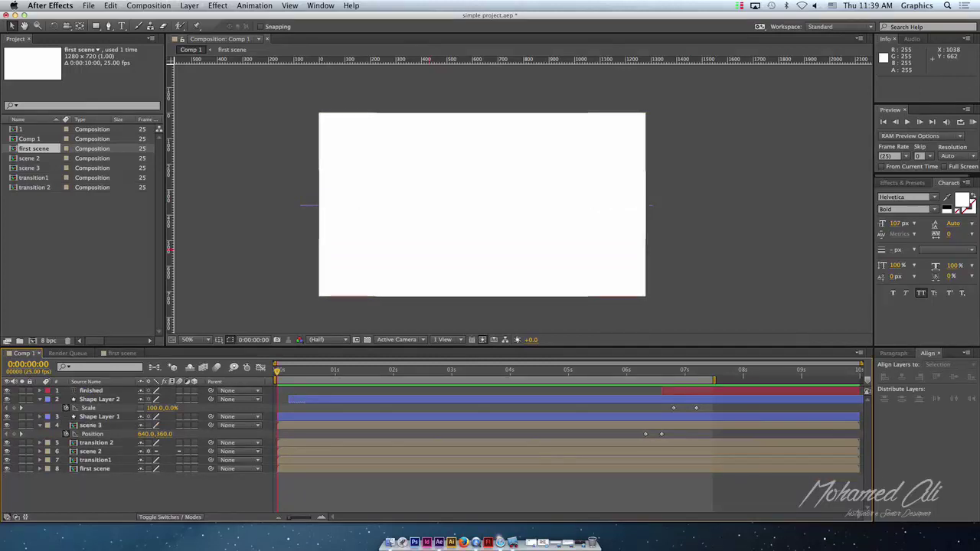
{"action": "left_click", "coordinate": [40, 425]}
{"action": "left_click", "coordinate": [40, 399]}
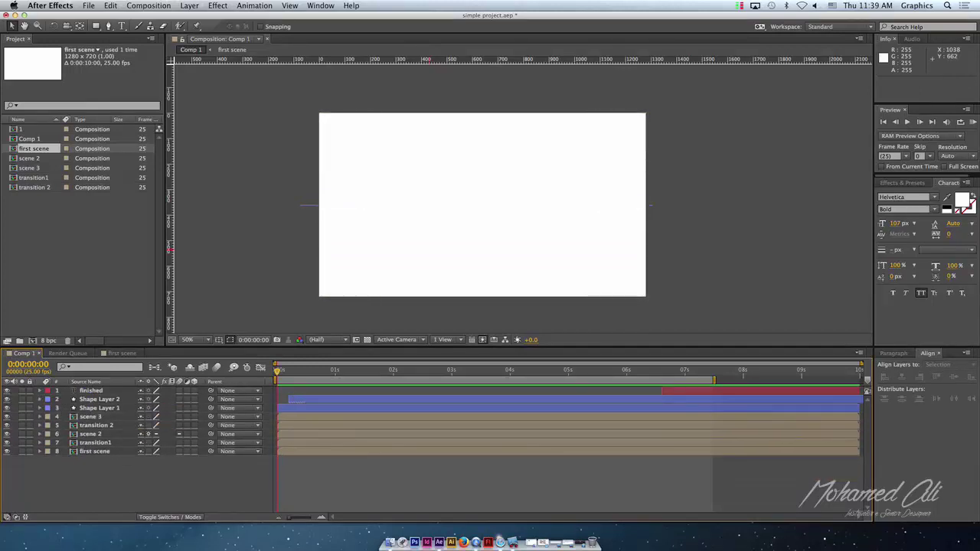
{"action": "mouse_move", "coordinate": [277, 369]}
{"action": "left_mouse_down"}
{"action": "mouse_move", "coordinate": [680, 370]}
{"action": "mouse_move", "coordinate": [410, 370]}
{"action": "left_mouse_up"}
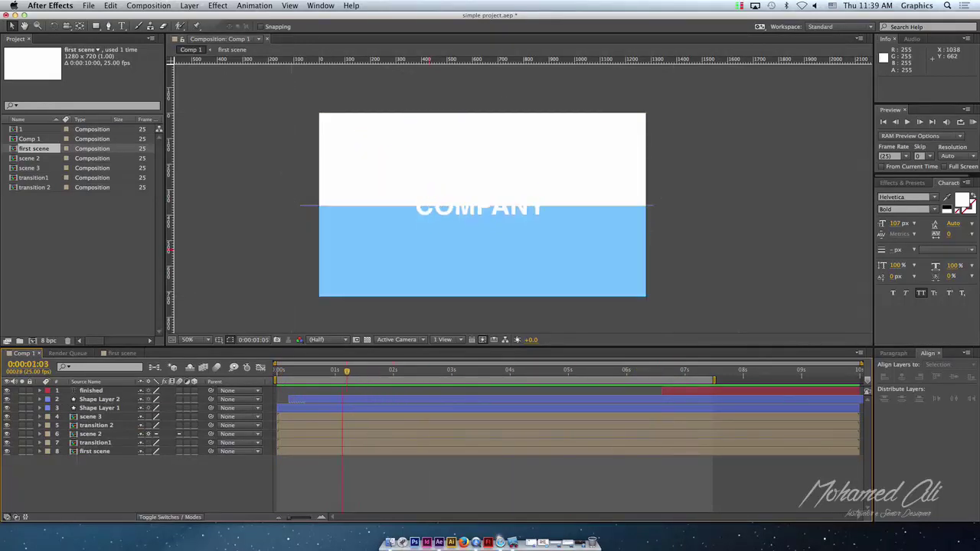
{"action": "left_click_drag", "start_coordinate": [426, 370], "coordinate": [277, 369]}
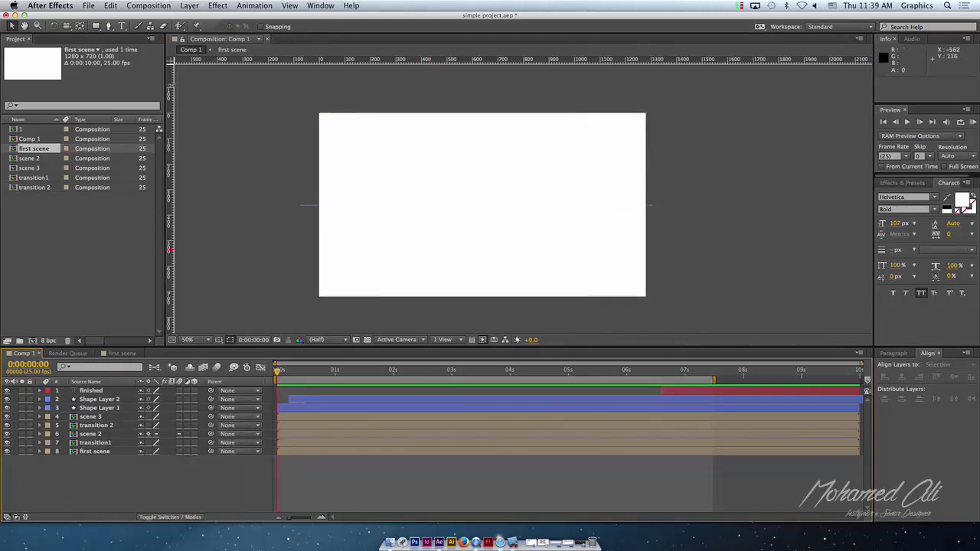
- Add a new 1280×720 solid coloured 000000 black, creating Black Solid 1
{"action": "left_click", "coordinate": [190, 6]}
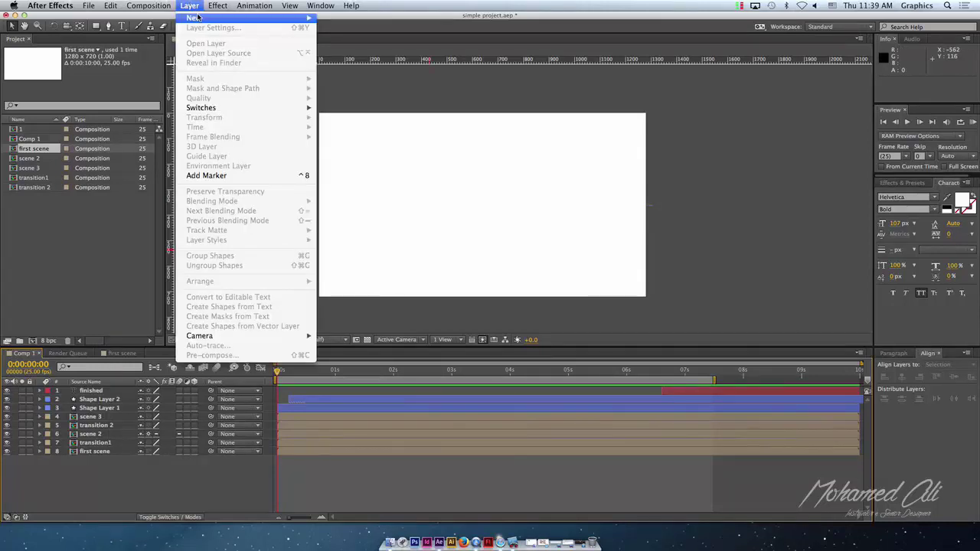
{"action": "mouse_move", "coordinate": [271, 18]}
{"action": "left_click", "coordinate": [339, 31]}
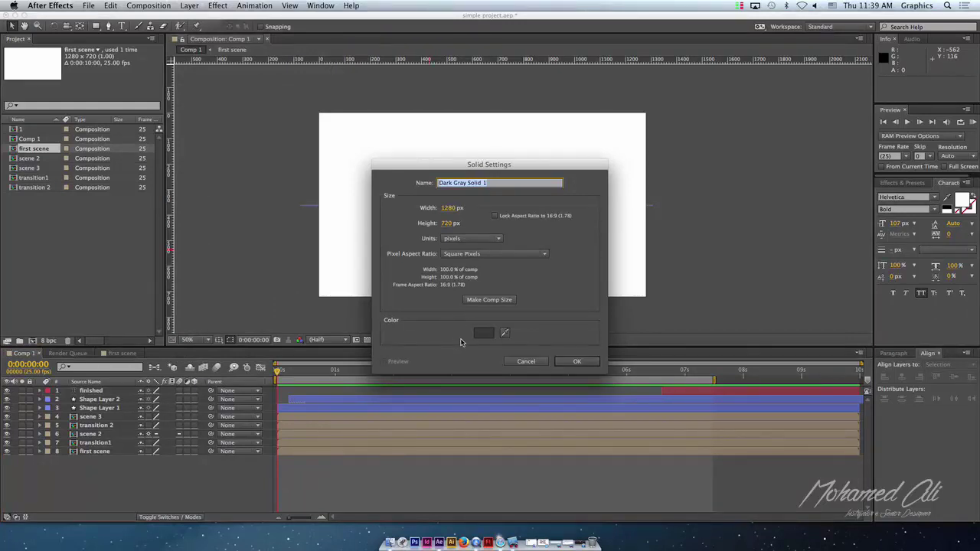
{"action": "left_click", "coordinate": [485, 333]}
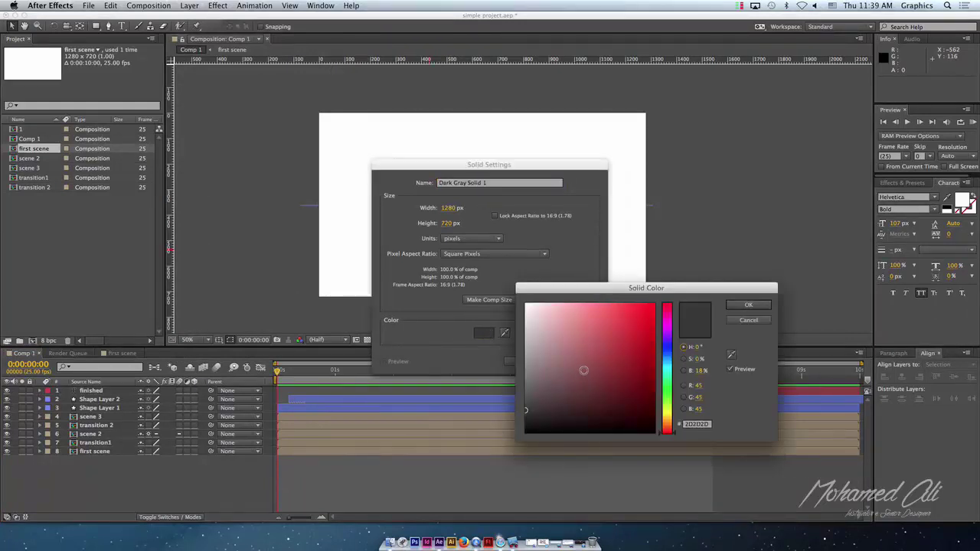
{"action": "left_click_drag", "start_coordinate": [583, 371], "coordinate": [509, 441]}
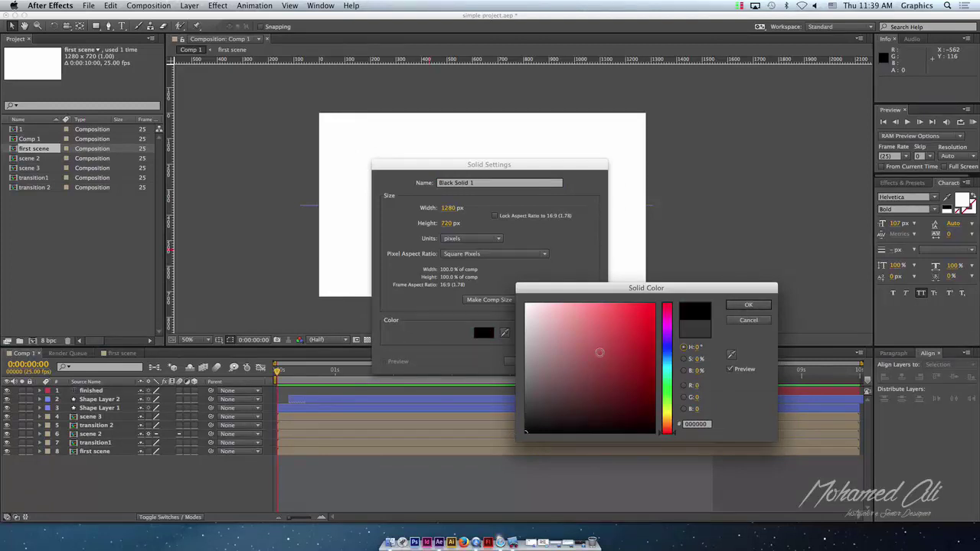
{"action": "left_click", "coordinate": [747, 306]}
{"action": "left_click", "coordinate": [582, 360]}
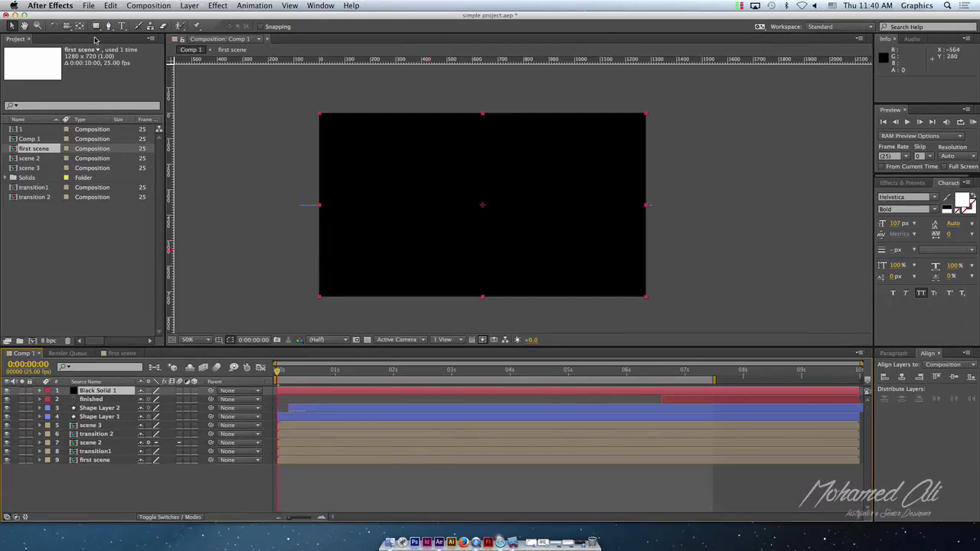
- Give Black Solid 1 a full-layer elliptical Mask 1 using the Ellipse Tool
{"action": "left_click_drag", "start_coordinate": [95, 25], "coordinate": [121, 51]}
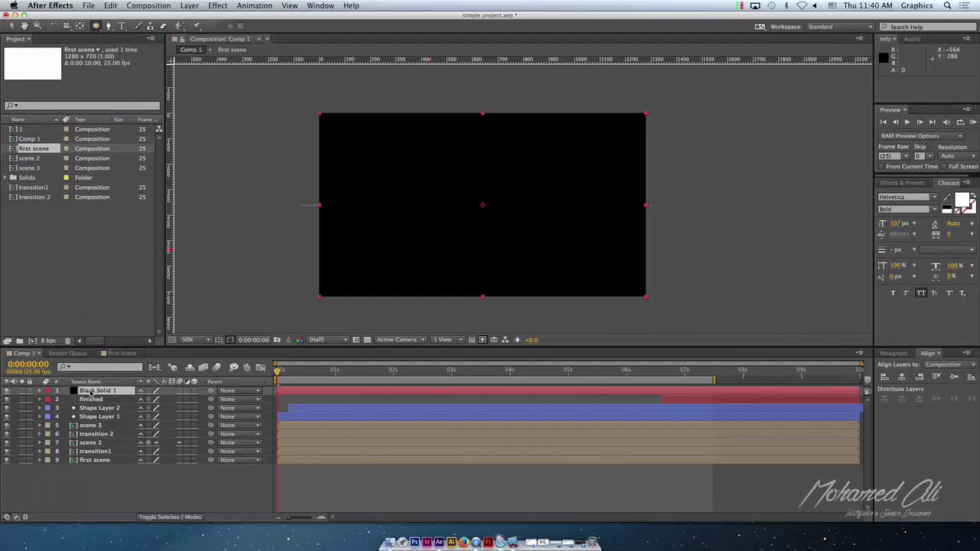
{"action": "double_click", "coordinate": [96, 27]}
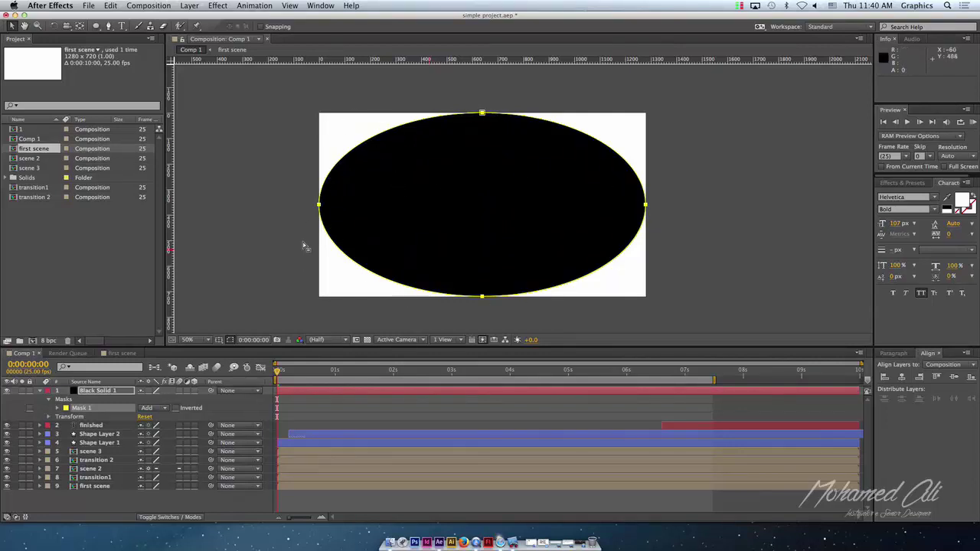
- Invert Mask 1 on Black Solid 1 and expand it to show its properties
{"action": "left_click", "coordinate": [175, 414]}
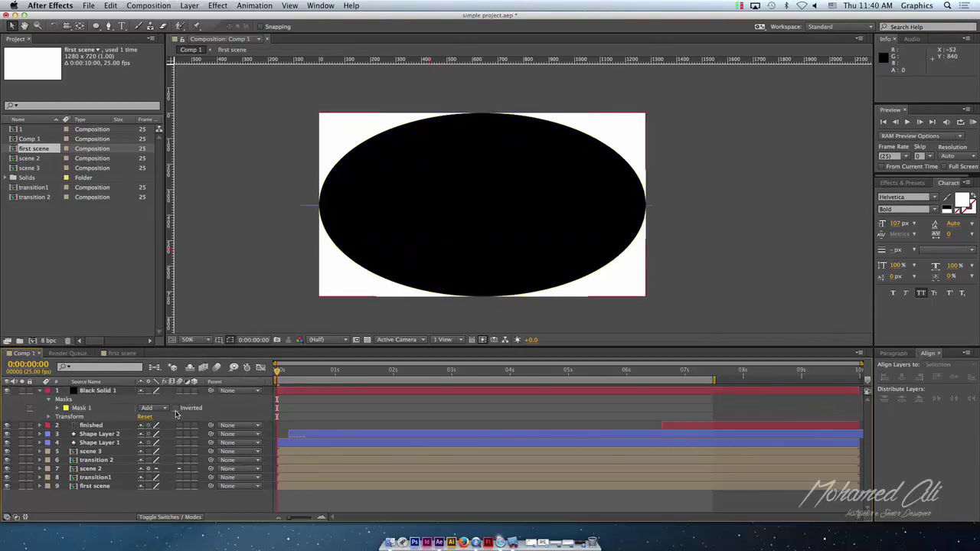
{"action": "left_click", "coordinate": [175, 408]}
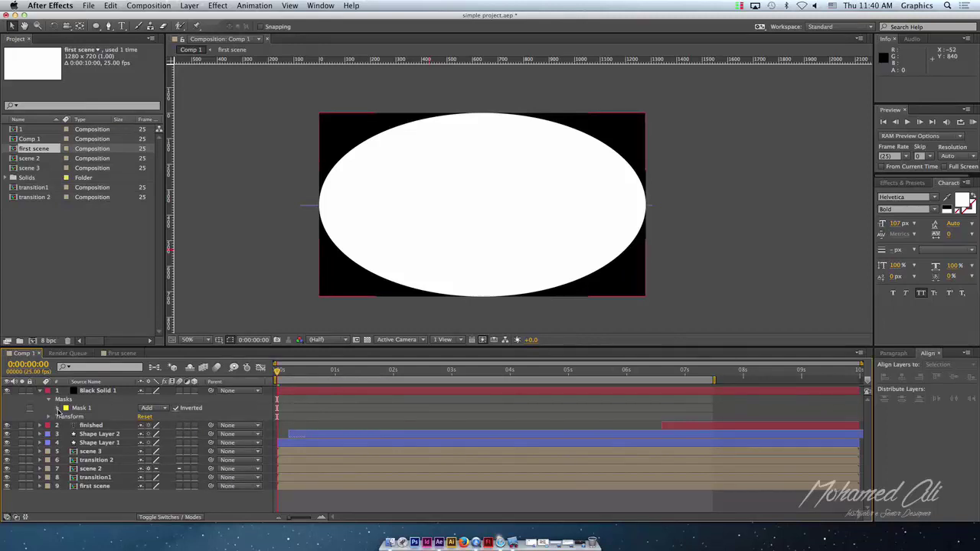
{"action": "left_click", "coordinate": [58, 409]}
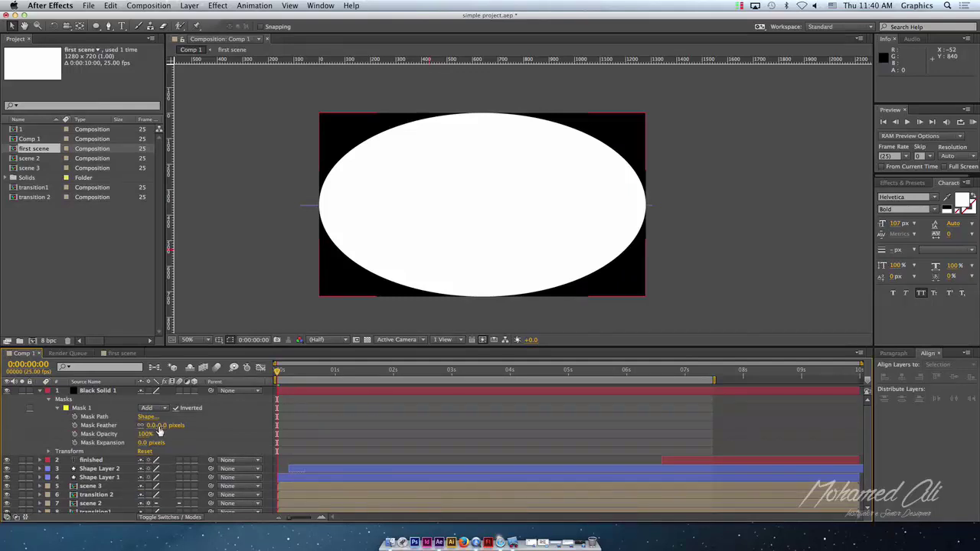
- Set Mask 1 feather to 462 pixels and opacity to 76%, then check the opening frames
{"action": "left_click_drag", "start_coordinate": [157, 426], "coordinate": [390, 438]}
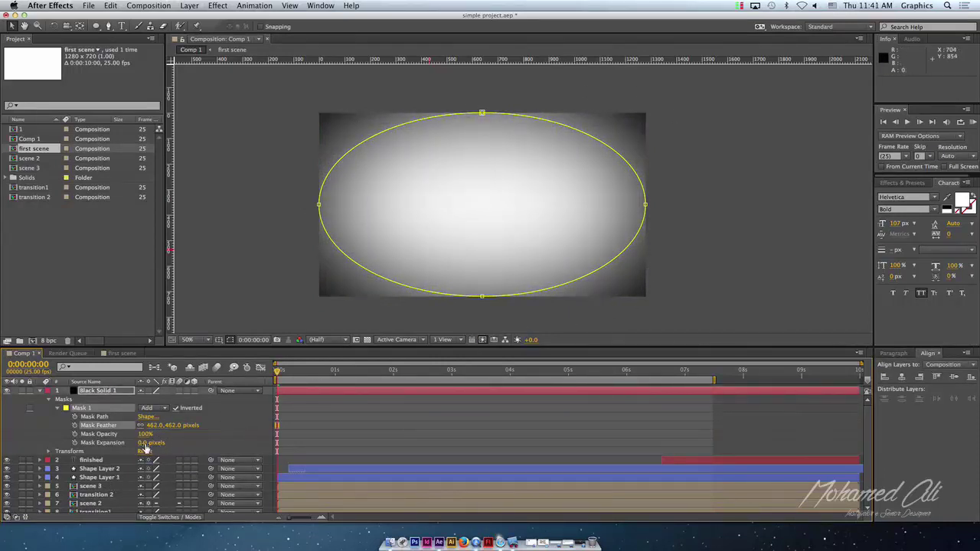
{"action": "left_click_drag", "start_coordinate": [146, 434], "coordinate": [137, 433]}
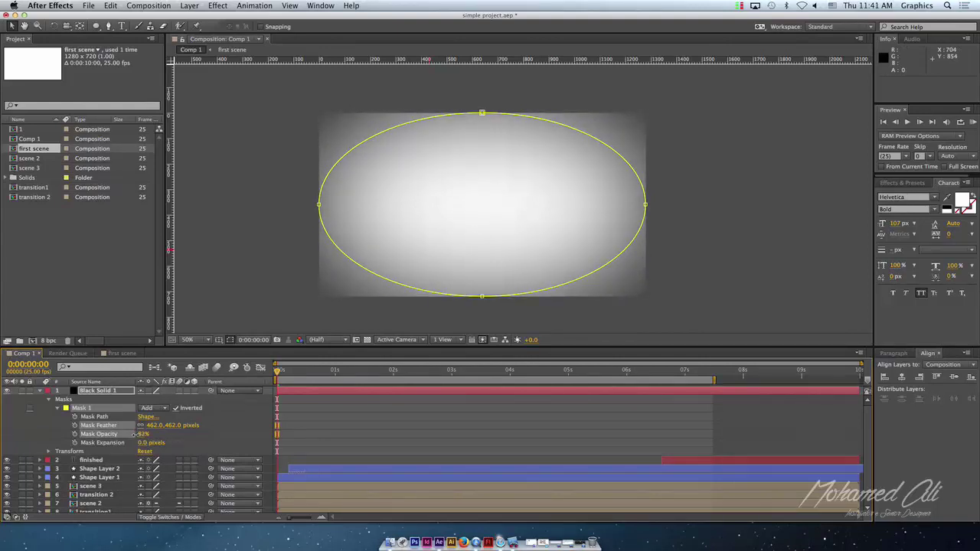
{"action": "left_click", "coordinate": [134, 434]}
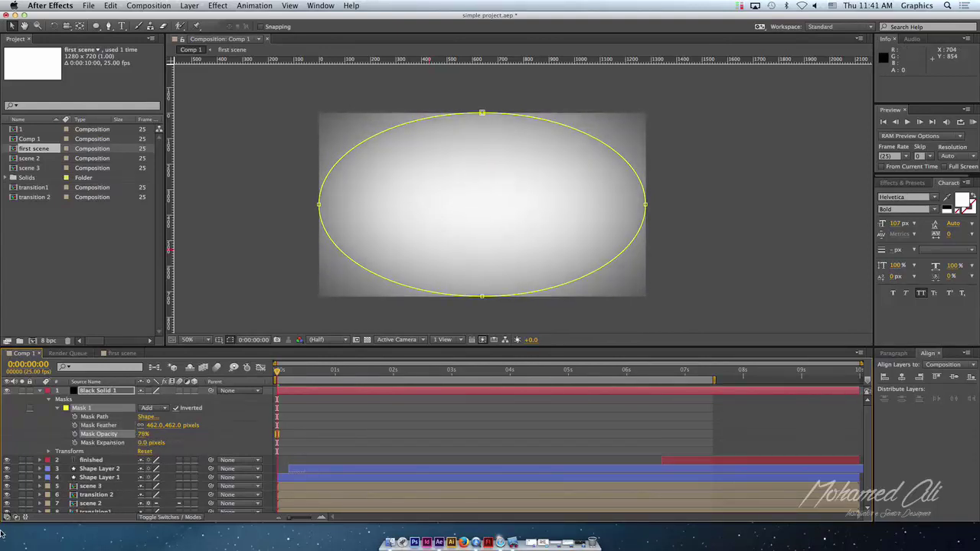
{"action": "left_click_drag", "start_coordinate": [277, 375], "coordinate": [322, 383]}
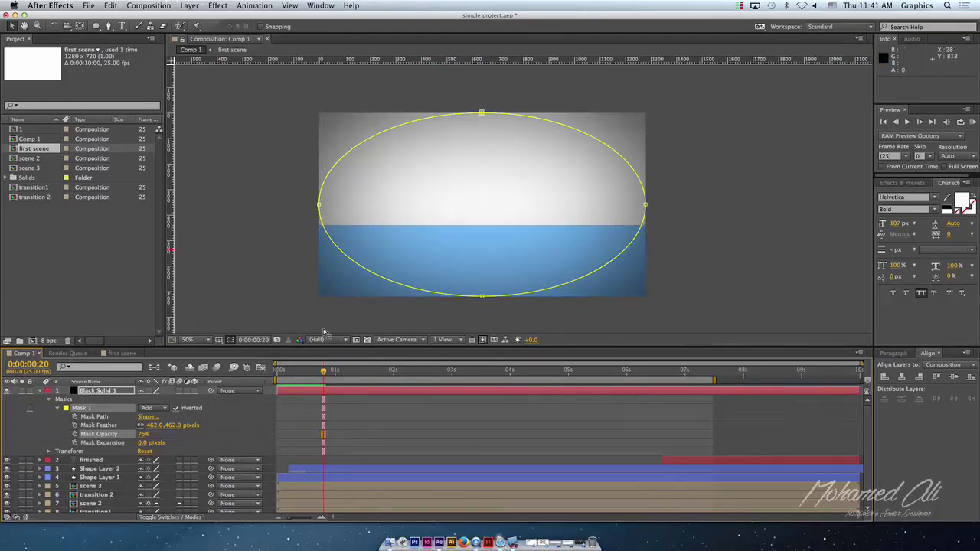
{"action": "left_click_drag", "start_coordinate": [324, 372], "coordinate": [525, 409]}
{"action": "mouse_move", "coordinate": [529, 408]}
{"action": "left_mouse_down"}
{"action": "mouse_move", "coordinate": [675, 435]}
{"action": "mouse_move", "coordinate": [643, 436]}
{"action": "mouse_move", "coordinate": [709, 438]}
{"action": "mouse_move", "coordinate": [630, 434]}
{"action": "mouse_move", "coordinate": [660, 439]}
{"action": "mouse_move", "coordinate": [637, 439]}
{"action": "mouse_move", "coordinate": [647, 436]}
{"action": "left_mouse_up"}
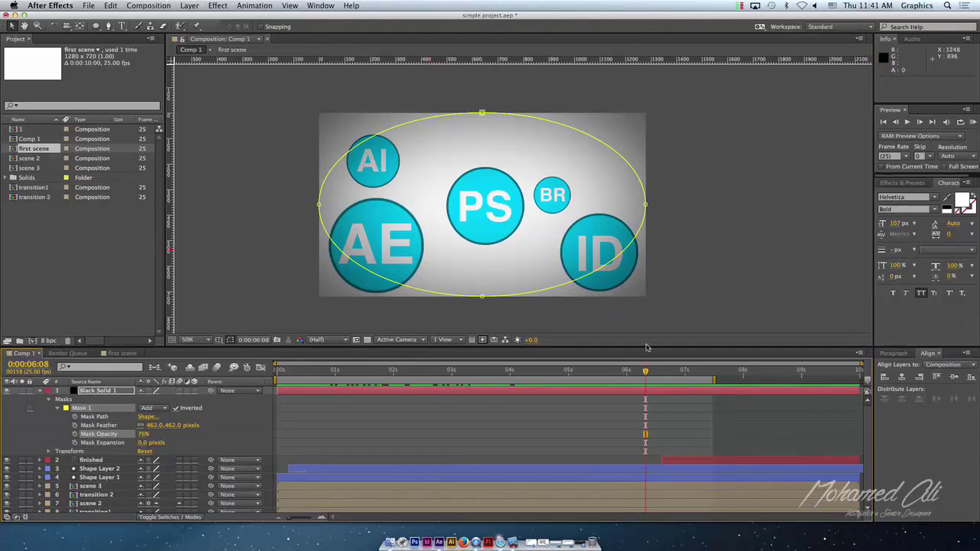
{"action": "left_click_drag", "start_coordinate": [645, 371], "coordinate": [647, 372]}
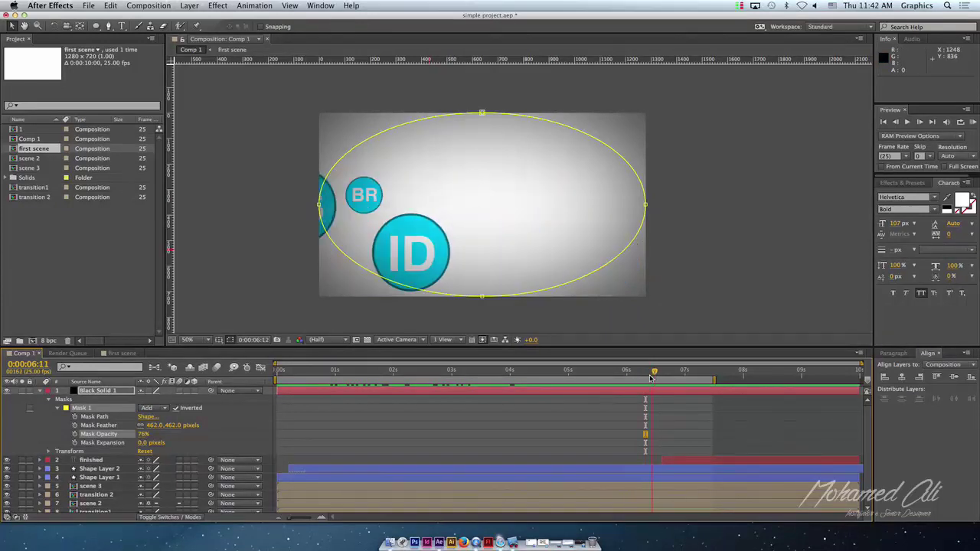
{"action": "left_click", "coordinate": [40, 391]}
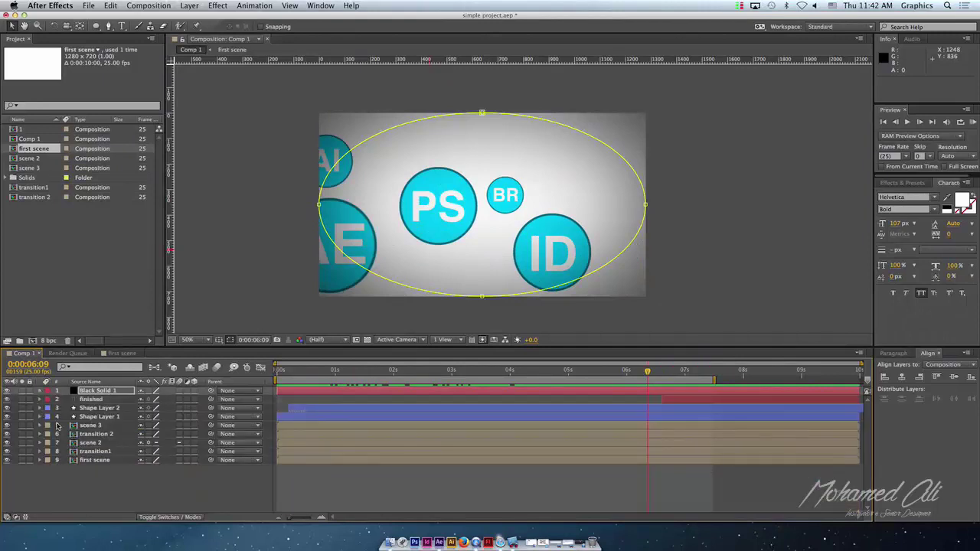
{"action": "left_click", "coordinate": [90, 426]}
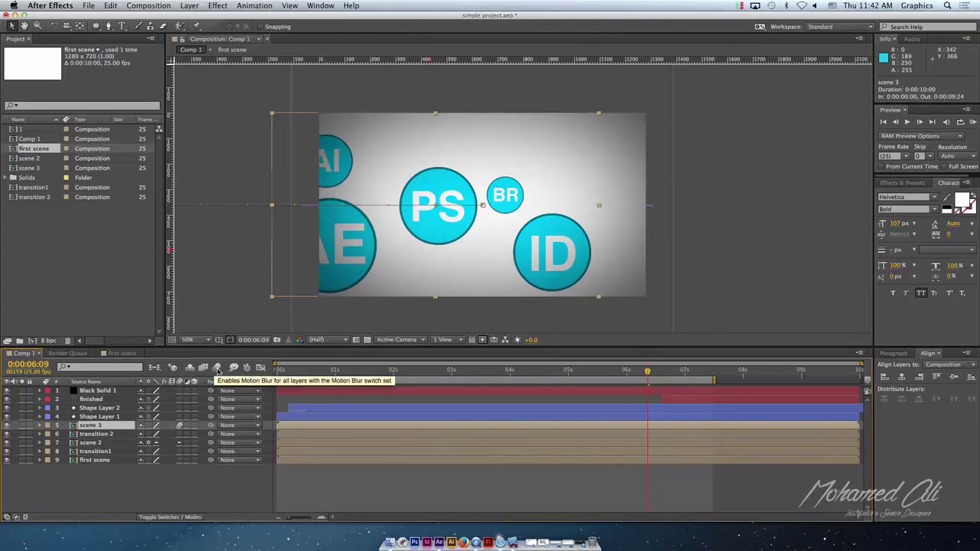
- Turn on composition motion blur and compare the moving scene 3 circles around 6 seconds
{"action": "left_click", "coordinate": [218, 368]}
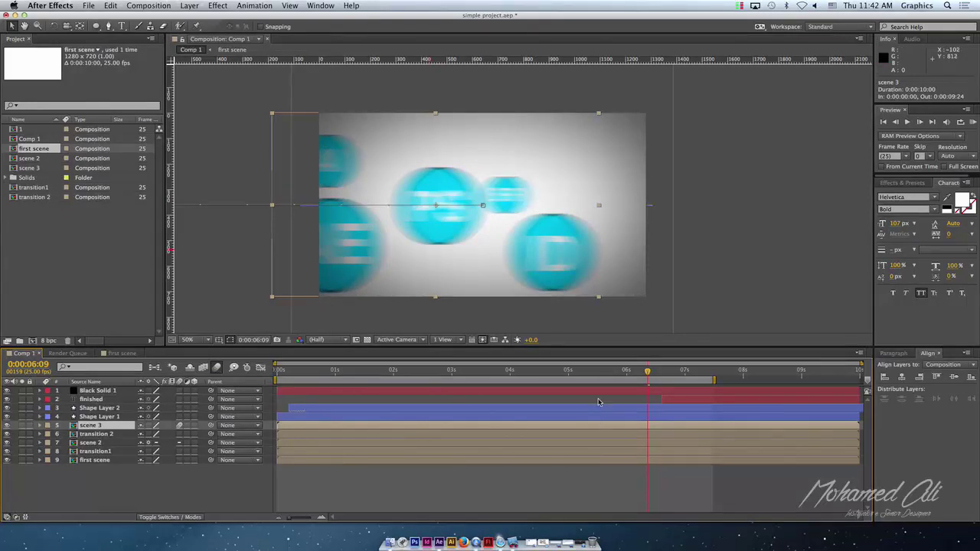
{"action": "mouse_move", "coordinate": [647, 375]}
{"action": "left_mouse_down"}
{"action": "mouse_move", "coordinate": [659, 373]}
{"action": "mouse_move", "coordinate": [641, 375]}
{"action": "mouse_move", "coordinate": [650, 375]}
{"action": "left_mouse_up"}
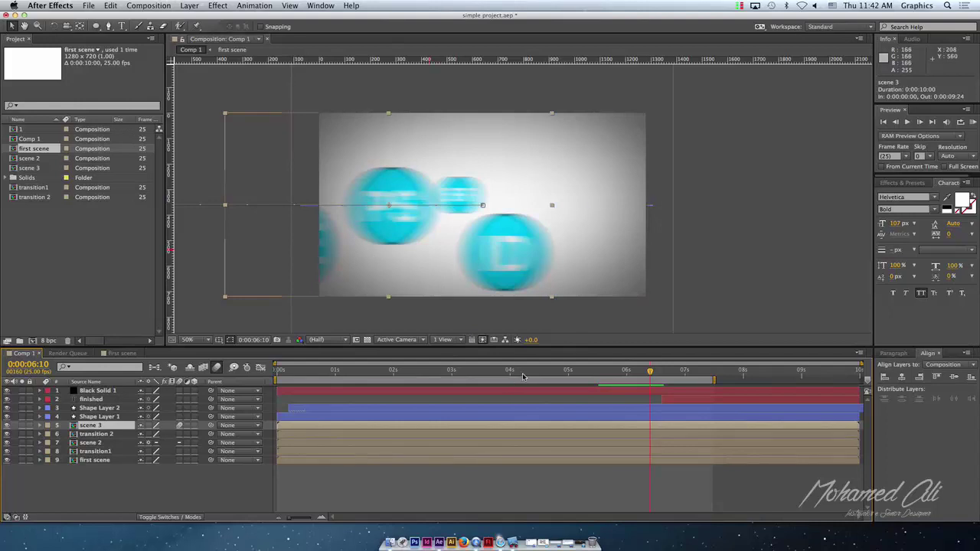
{"action": "left_click_drag", "start_coordinate": [650, 375], "coordinate": [635, 375]}
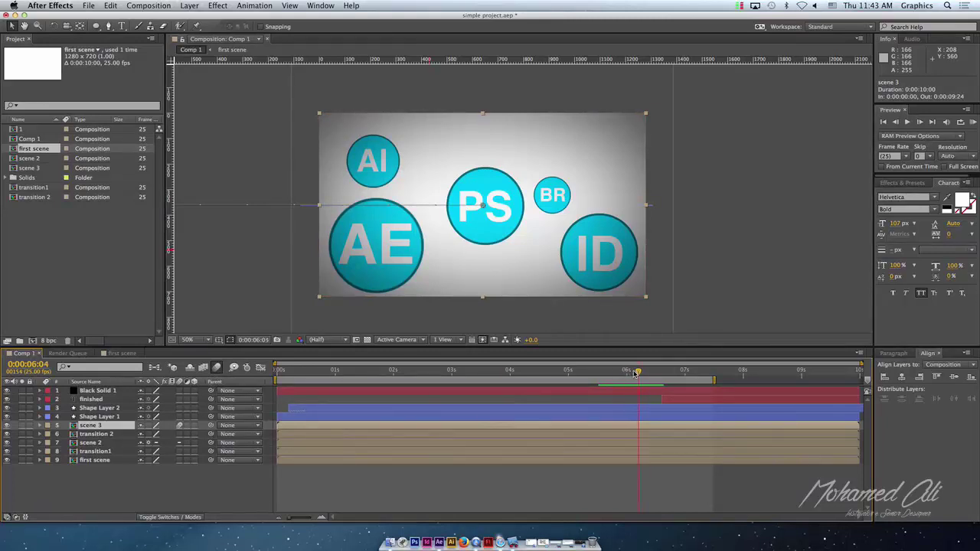
- Enable motion blur on layer 9 first scene, check the blue bar at the start, and select it
{"action": "mouse_move", "coordinate": [616, 372]}
{"action": "left_mouse_down"}
{"action": "mouse_move", "coordinate": [290, 383]}
{"action": "mouse_move", "coordinate": [319, 396]}
{"action": "left_mouse_up"}
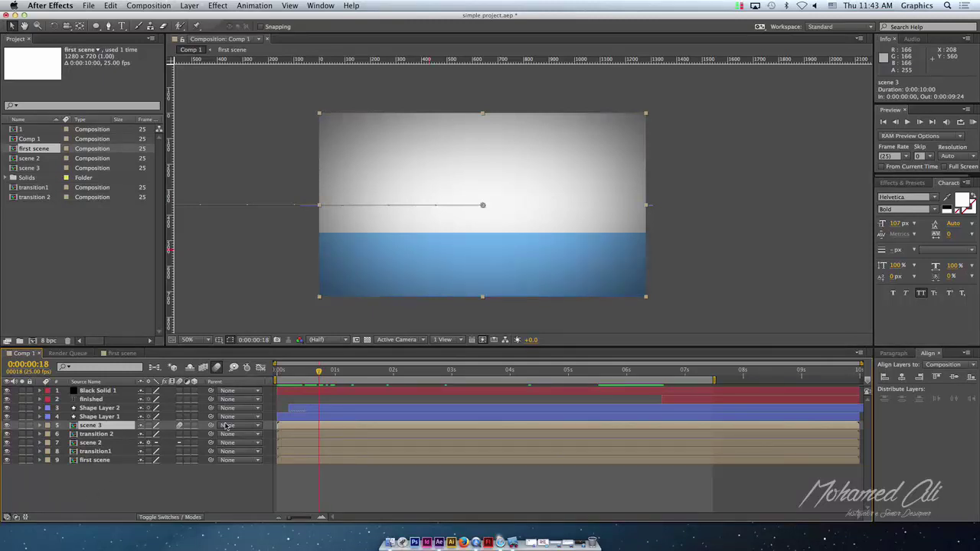
{"action": "left_click", "coordinate": [179, 459]}
{"action": "mouse_move", "coordinate": [316, 375]}
{"action": "left_mouse_down"}
{"action": "mouse_move", "coordinate": [300, 393]}
{"action": "mouse_move", "coordinate": [333, 392]}
{"action": "mouse_move", "coordinate": [293, 402]}
{"action": "mouse_move", "coordinate": [313, 405]}
{"action": "left_mouse_up"}
{"action": "left_click", "coordinate": [95, 460]}
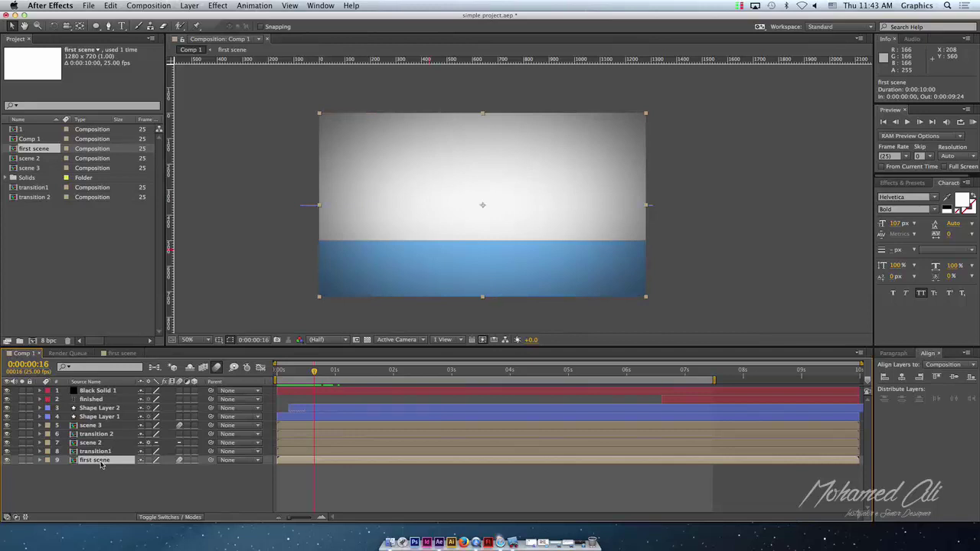
- Inside first scene, enable motion blur on company, adobe and Shape Layer 1, then return to Comp 1
{"action": "double_click", "coordinate": [95, 460]}
{"action": "left_click_drag", "start_coordinate": [180, 391], "coordinate": [182, 401]}
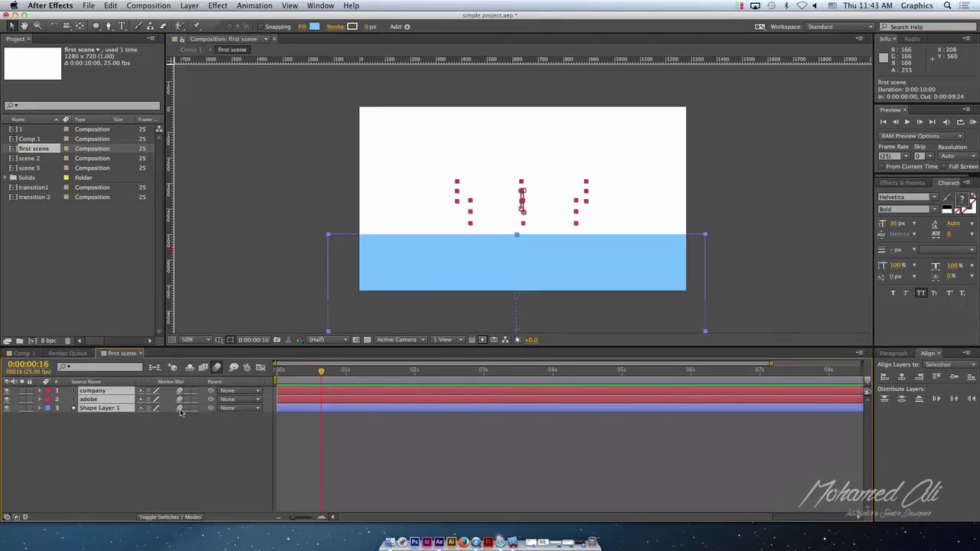
{"action": "left_click", "coordinate": [179, 409]}
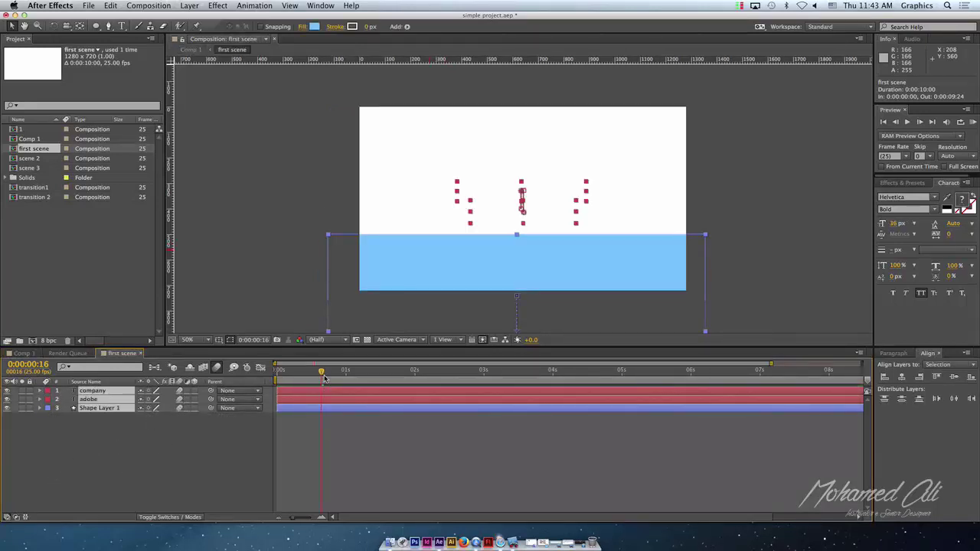
{"action": "mouse_move", "coordinate": [325, 378]}
{"action": "left_mouse_down"}
{"action": "mouse_move", "coordinate": [342, 382]}
{"action": "mouse_move", "coordinate": [303, 382]}
{"action": "left_mouse_up"}
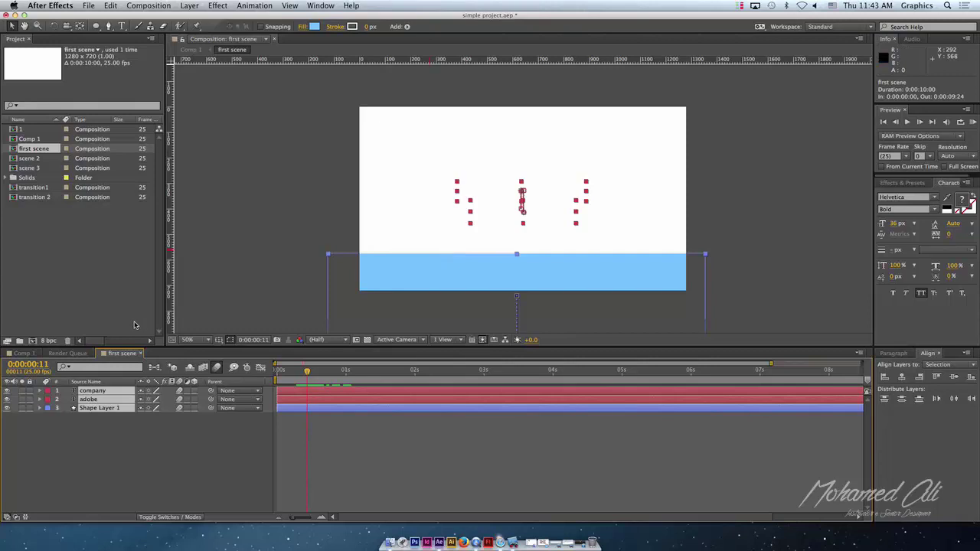
{"action": "left_click", "coordinate": [23, 353]}
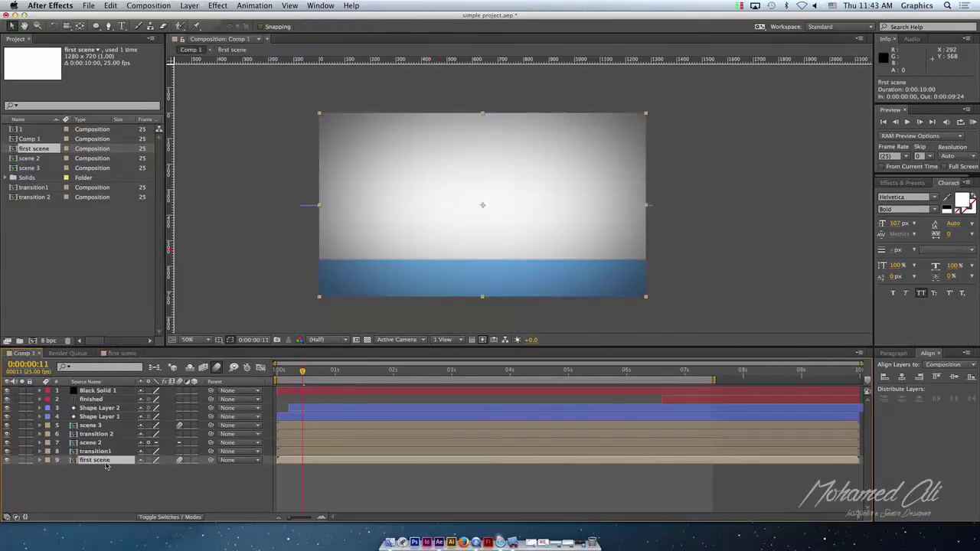
- Step through first scene, transition1 and scene 2 in Comp 1 to the PRODUCED frame at 3:13
{"action": "left_click", "coordinate": [105, 461]}
{"action": "left_click_drag", "start_coordinate": [301, 373], "coordinate": [398, 378]}
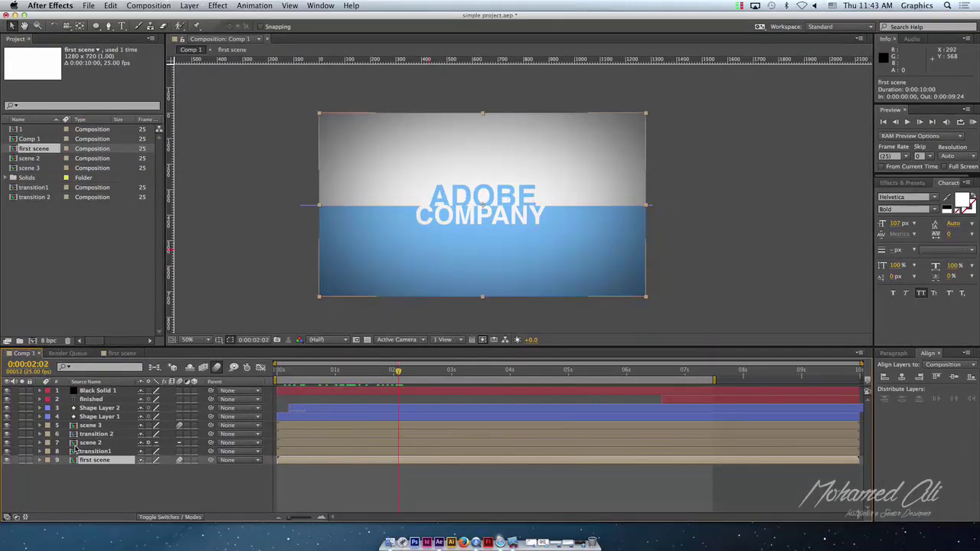
{"action": "left_click", "coordinate": [110, 454]}
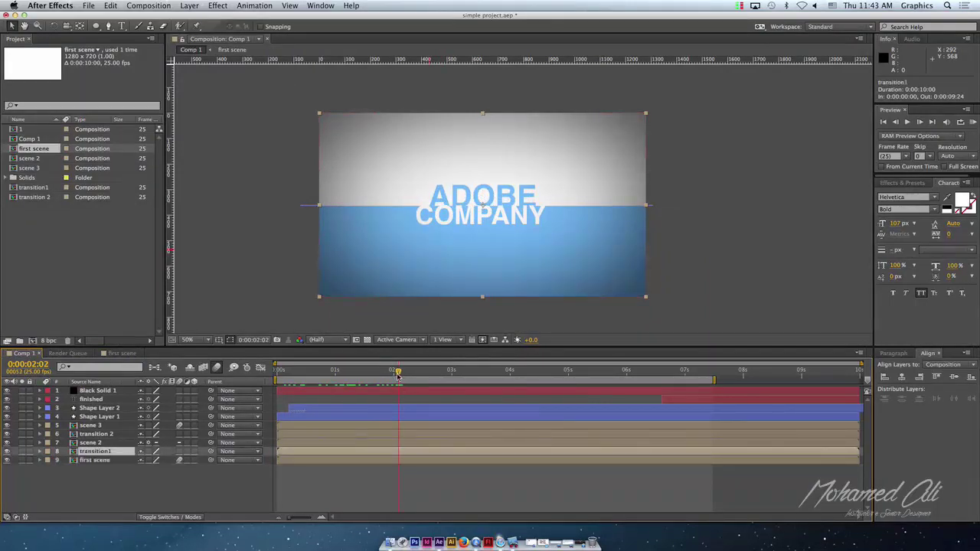
{"action": "left_click_drag", "start_coordinate": [398, 375], "coordinate": [453, 382]}
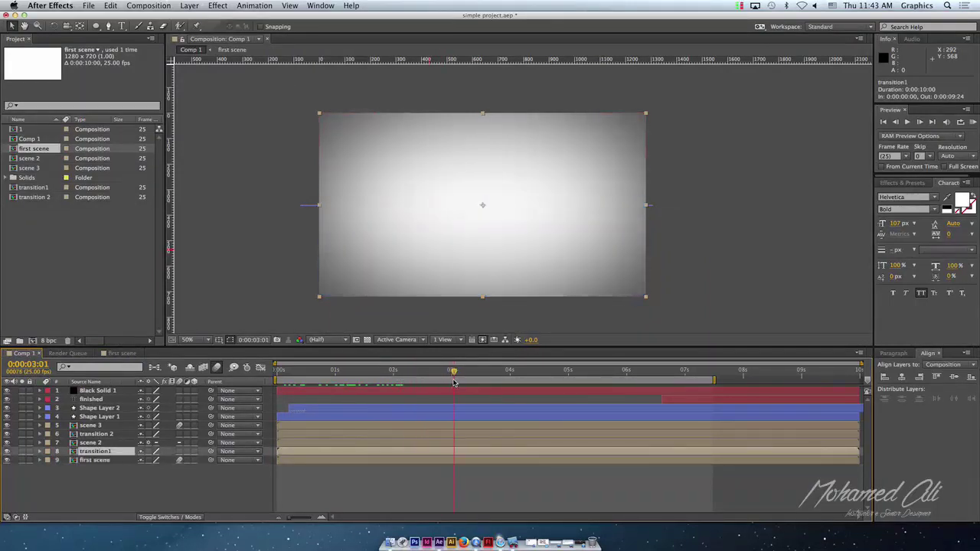
{"action": "left_click", "coordinate": [86, 443]}
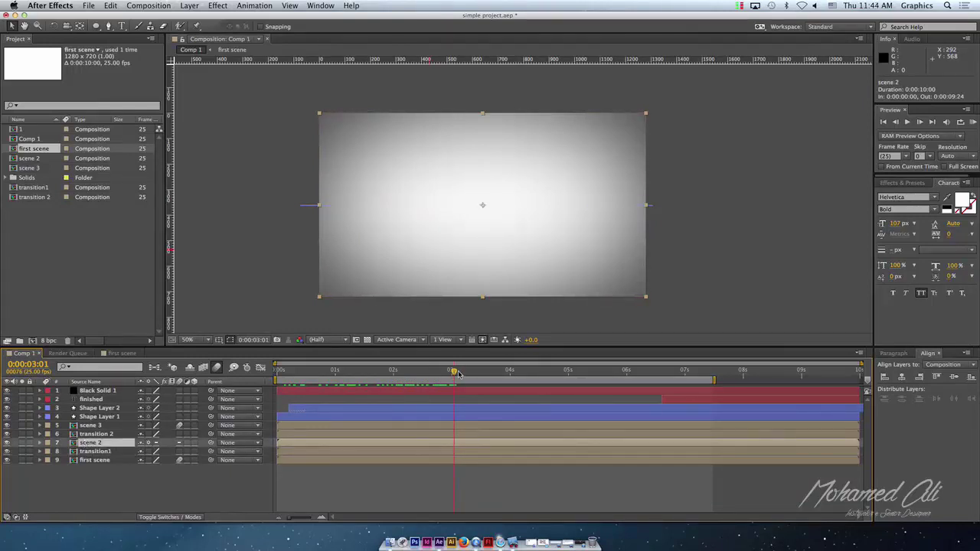
{"action": "left_click_drag", "start_coordinate": [454, 372], "coordinate": [481, 374]}
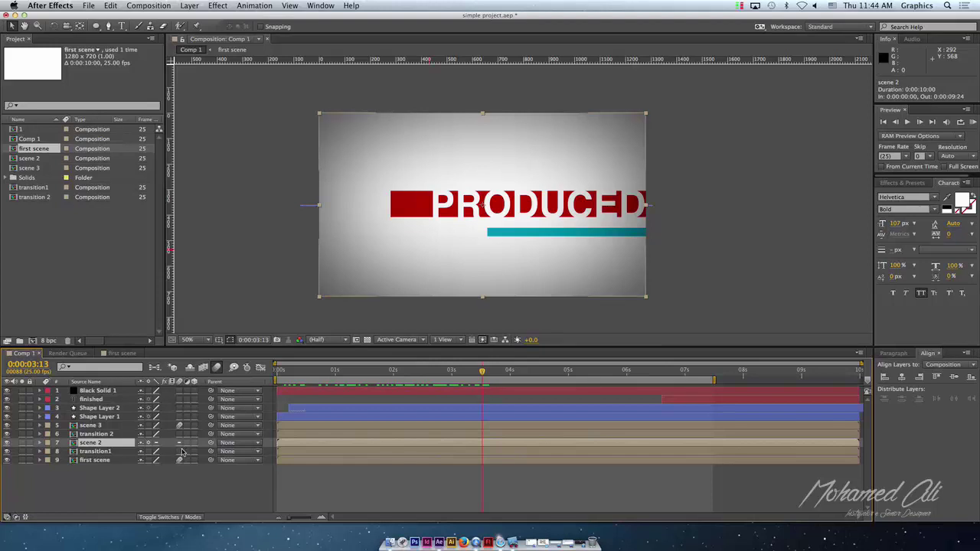
- Open the scene 2 precomp, scrub its title frames, and go back to Comp 1
{"action": "double_click", "coordinate": [113, 444]}
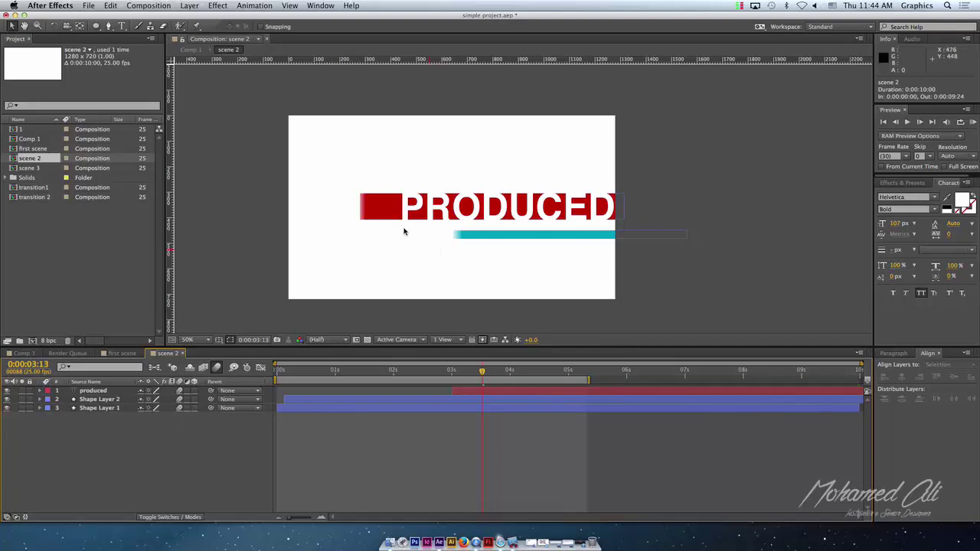
{"action": "mouse_move", "coordinate": [481, 373]}
{"action": "left_mouse_down"}
{"action": "mouse_move", "coordinate": [464, 375]}
{"action": "mouse_move", "coordinate": [480, 381]}
{"action": "left_mouse_up"}
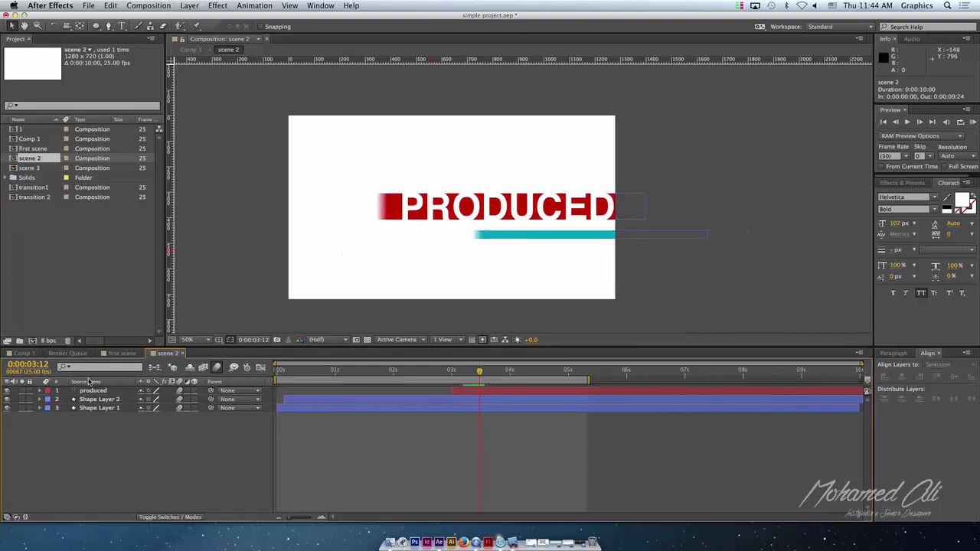
{"action": "left_click", "coordinate": [27, 354]}
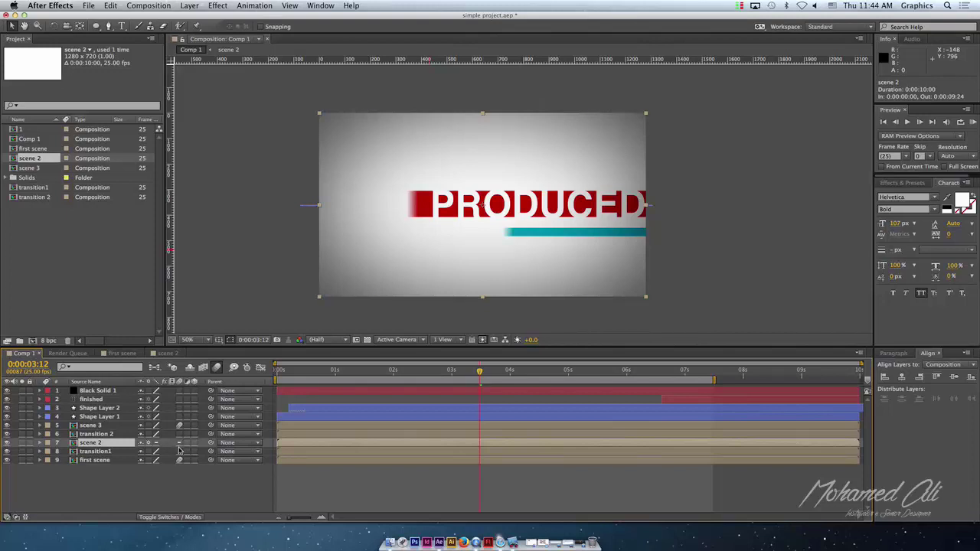
- Turn off Collapse Transformations and change another scene 2 switch, previewing PRODUCED streaking with blur
{"action": "left_click", "coordinate": [175, 451]}
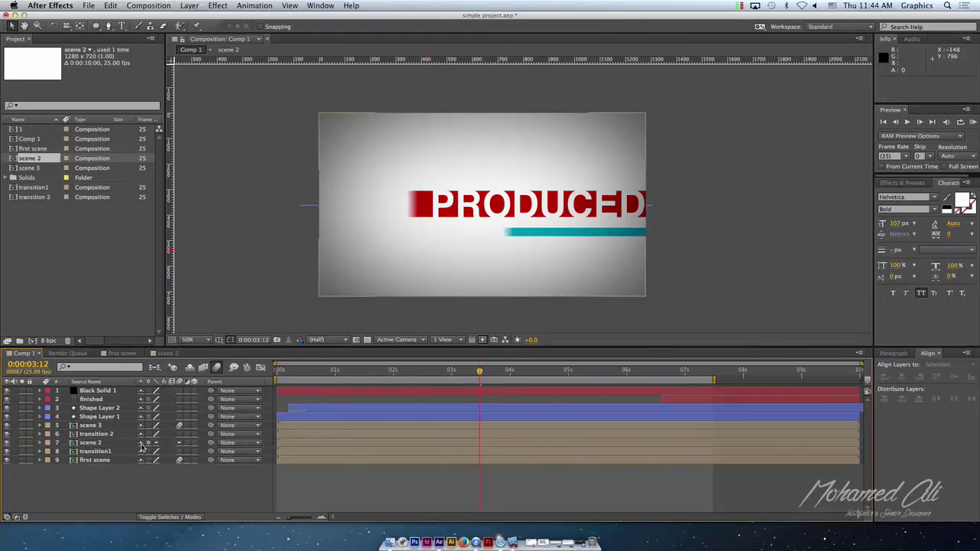
{"action": "left_click", "coordinate": [148, 442]}
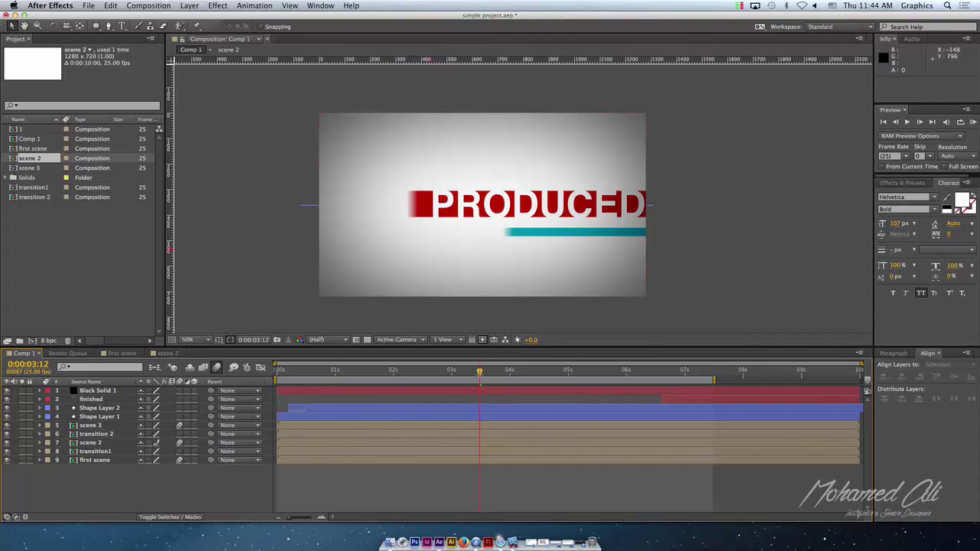
{"action": "mouse_move", "coordinate": [479, 371]}
{"action": "left_mouse_down"}
{"action": "mouse_move", "coordinate": [518, 376]}
{"action": "mouse_move", "coordinate": [505, 375]}
{"action": "left_mouse_up"}
{"action": "left_click_drag", "start_coordinate": [514, 374], "coordinate": [514, 377]}
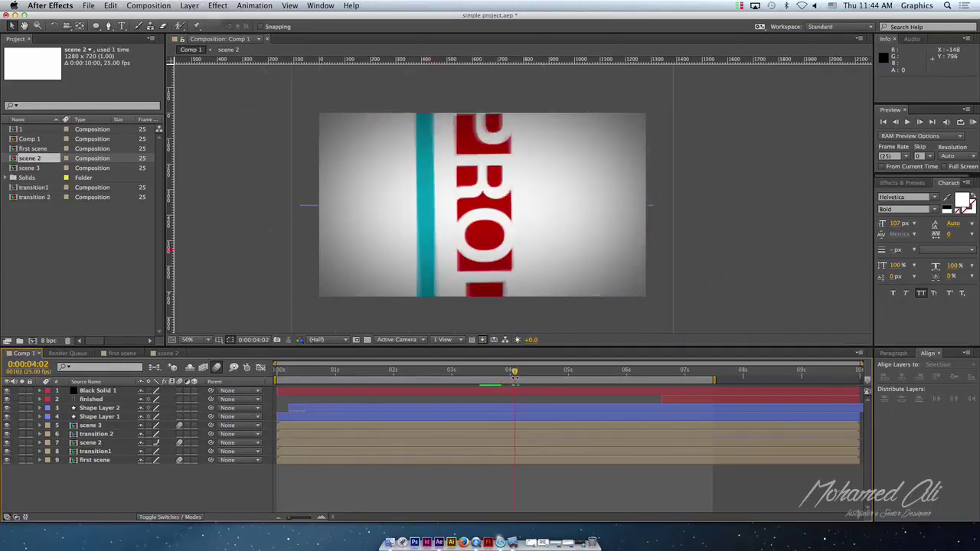
{"action": "left_click", "coordinate": [157, 443]}
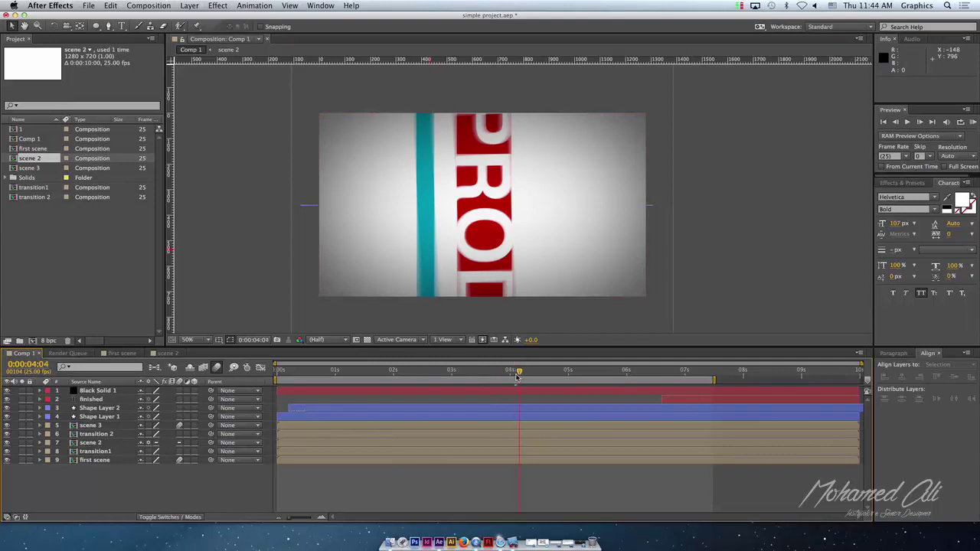
{"action": "mouse_move", "coordinate": [515, 372]}
{"action": "left_mouse_down"}
{"action": "mouse_move", "coordinate": [494, 379]}
{"action": "mouse_move", "coordinate": [514, 389]}
{"action": "mouse_move", "coordinate": [493, 377]}
{"action": "mouse_move", "coordinate": [523, 377]}
{"action": "left_mouse_up"}
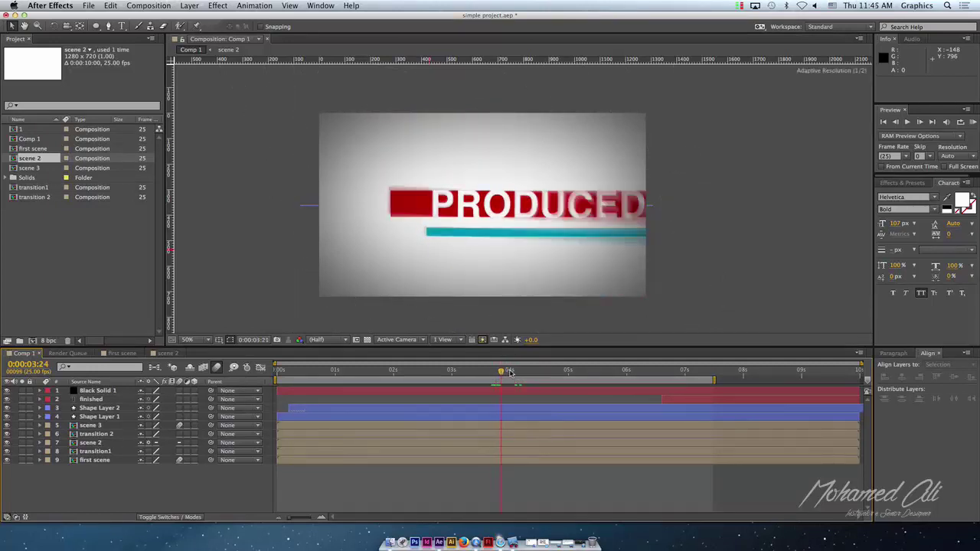
- Select the transition 2 layer in Comp 1 at 4:06
{"action": "left_click", "coordinate": [482, 339]}
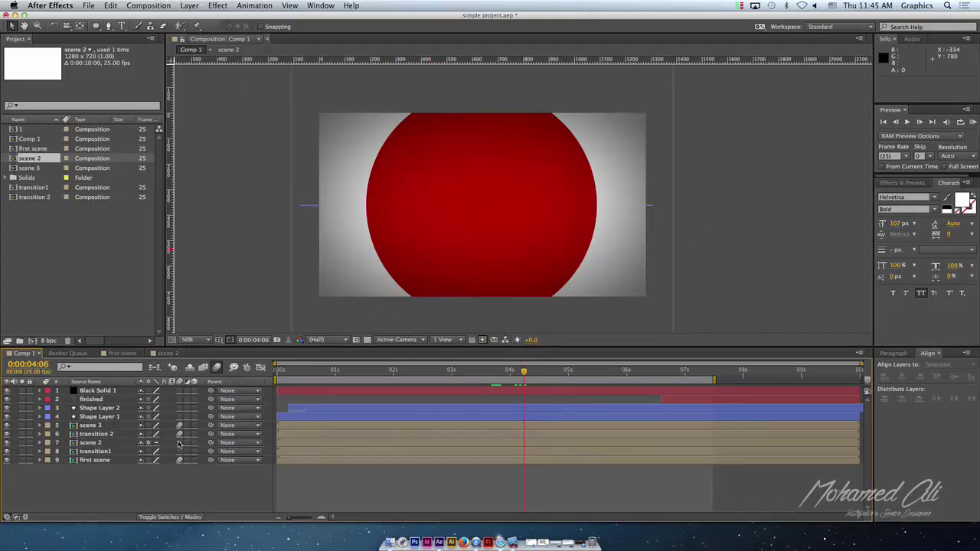
{"action": "left_click", "coordinate": [329, 397]}
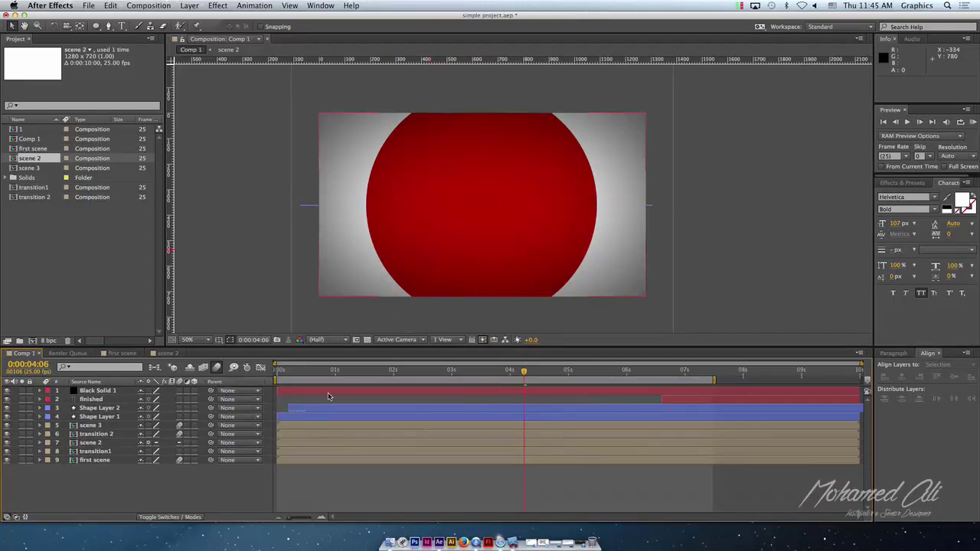
{"action": "left_click", "coordinate": [109, 436]}
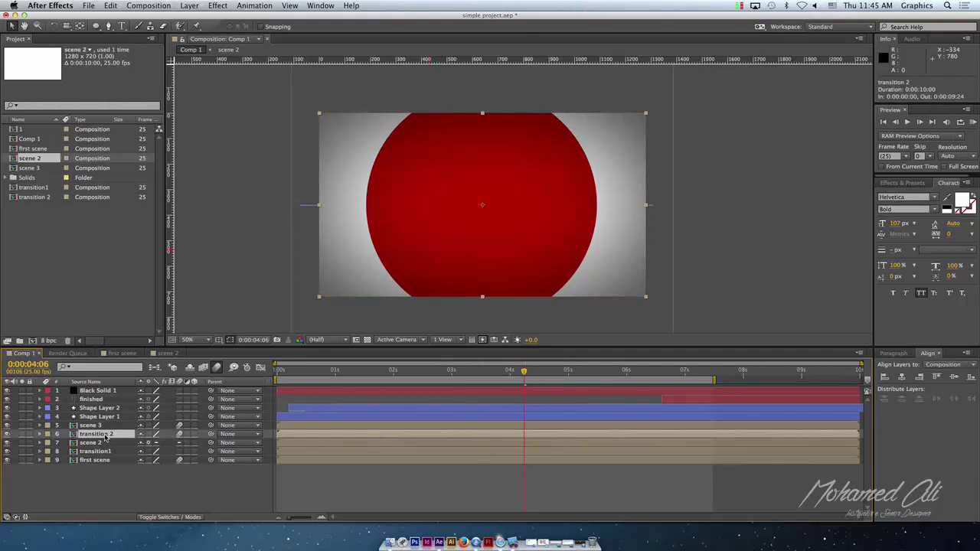
- Open transition 2 and turn on motion blur for its four shape layers
{"action": "double_click", "coordinate": [106, 435]}
{"action": "left_click_drag", "start_coordinate": [181, 391], "coordinate": [180, 417]}
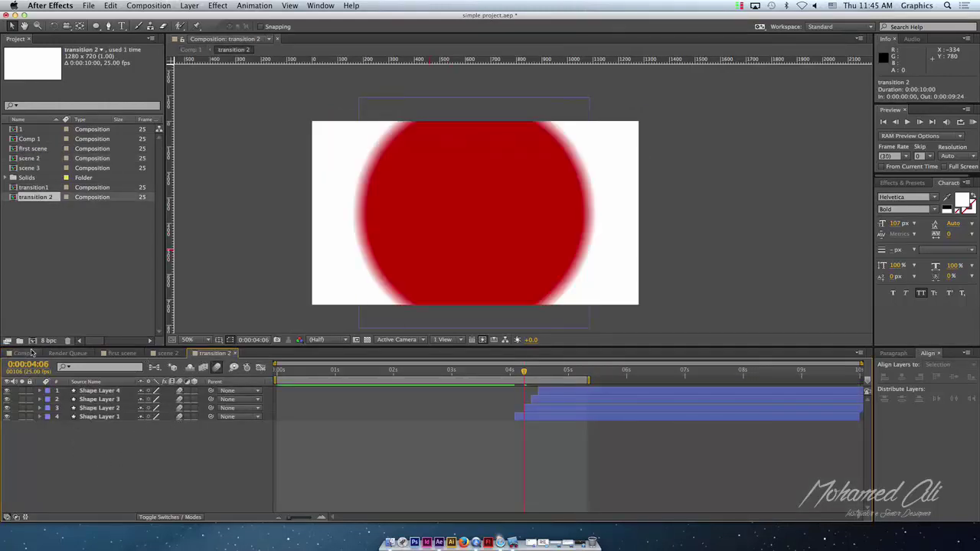
{"action": "left_click", "coordinate": [30, 353]}
- Preview the red circle transition in Comp 1, then switch the four layers' motion blur back off
{"action": "mouse_move", "coordinate": [524, 371]}
{"action": "left_mouse_down"}
{"action": "mouse_move", "coordinate": [555, 386]}
{"action": "mouse_move", "coordinate": [521, 383]}
{"action": "mouse_move", "coordinate": [533, 387]}
{"action": "left_mouse_up"}
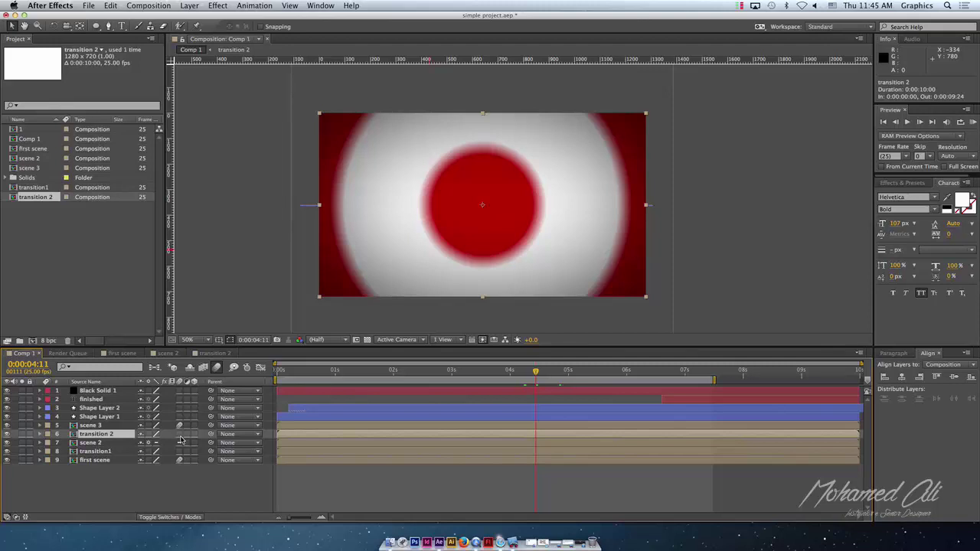
{"action": "double_click", "coordinate": [125, 437]}
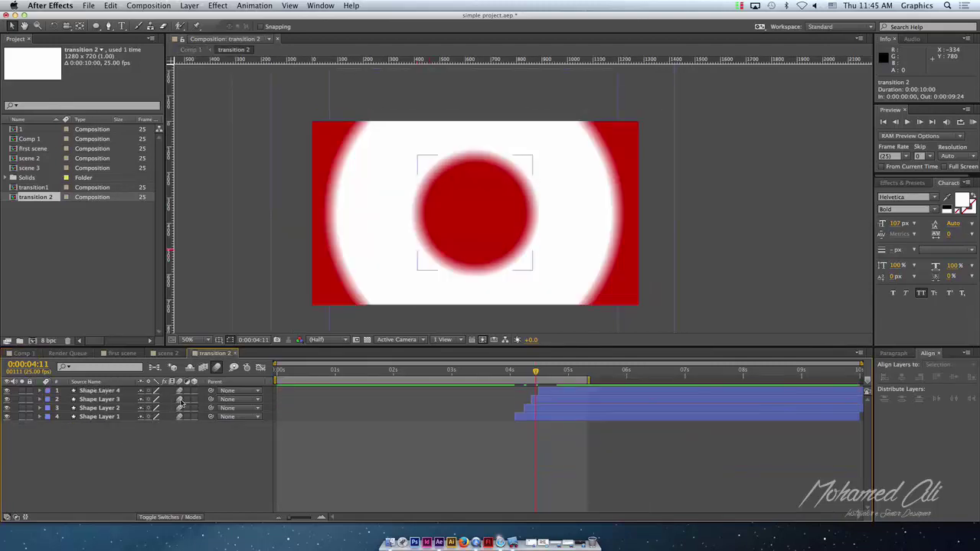
{"action": "left_click_drag", "start_coordinate": [179, 390], "coordinate": [179, 416]}
{"action": "left_click", "coordinate": [23, 353]}
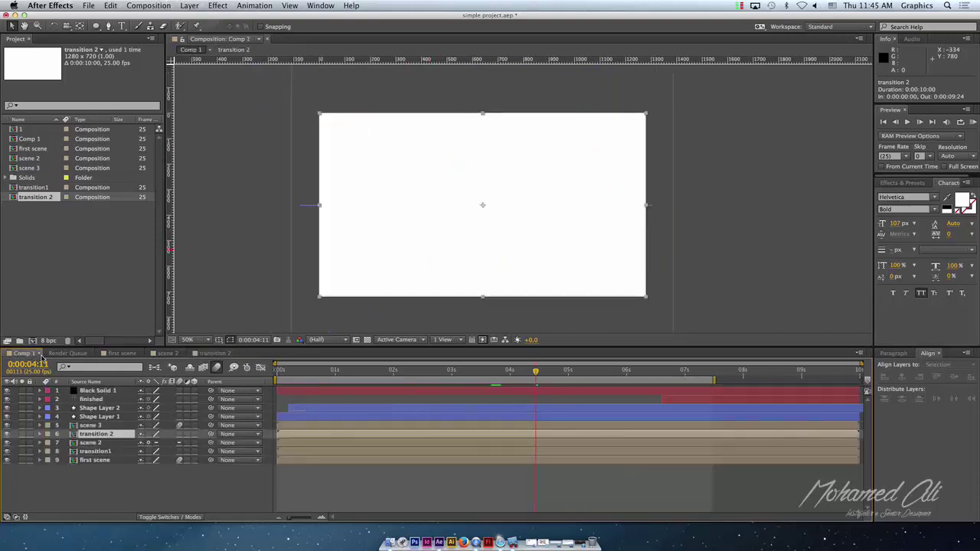
{"action": "mouse_move", "coordinate": [538, 374]}
{"action": "left_mouse_down"}
{"action": "mouse_move", "coordinate": [528, 381]}
{"action": "mouse_move", "coordinate": [565, 383]}
{"action": "left_mouse_up"}
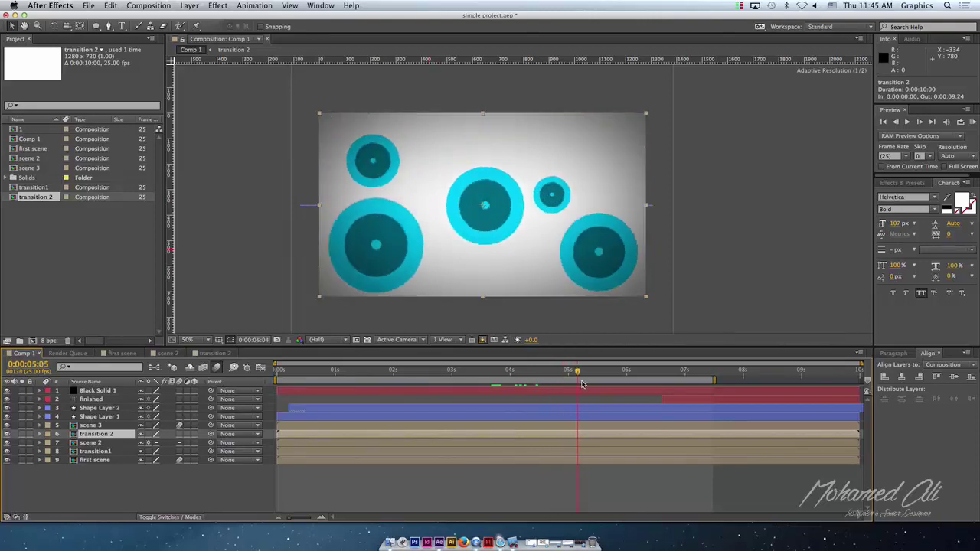
{"action": "mouse_move", "coordinate": [565, 382]}
{"action": "left_mouse_down"}
{"action": "mouse_move", "coordinate": [703, 397]}
{"action": "mouse_move", "coordinate": [150, 398]}
{"action": "left_mouse_up"}
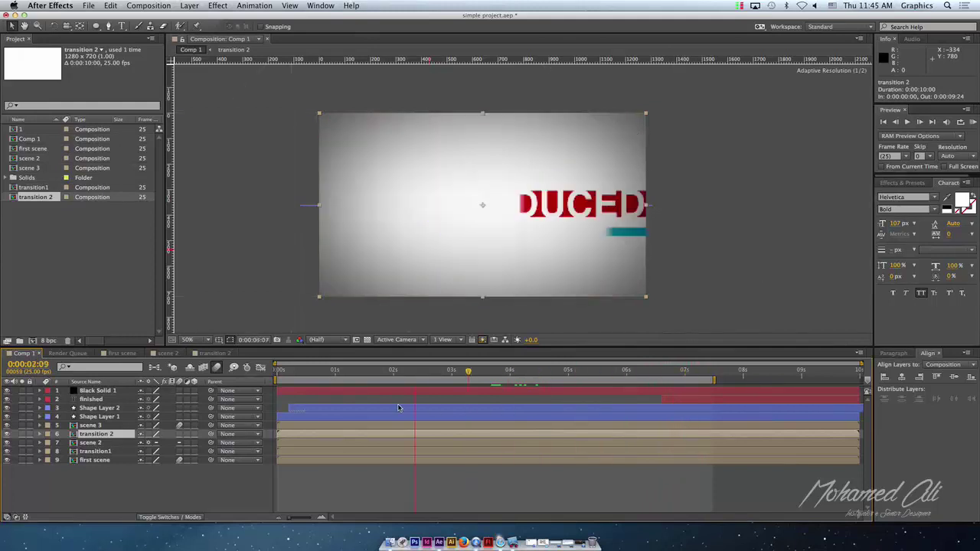
- Open and cancel the Import window, then clear the Project panel selection
{"action": "left_click", "coordinate": [36, 230]}
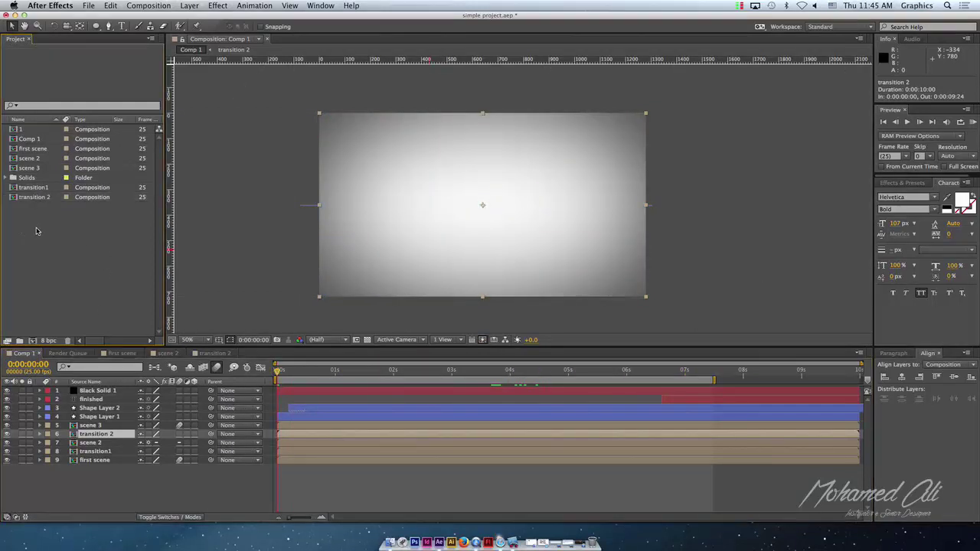
{"action": "double_click", "coordinate": [60, 248]}
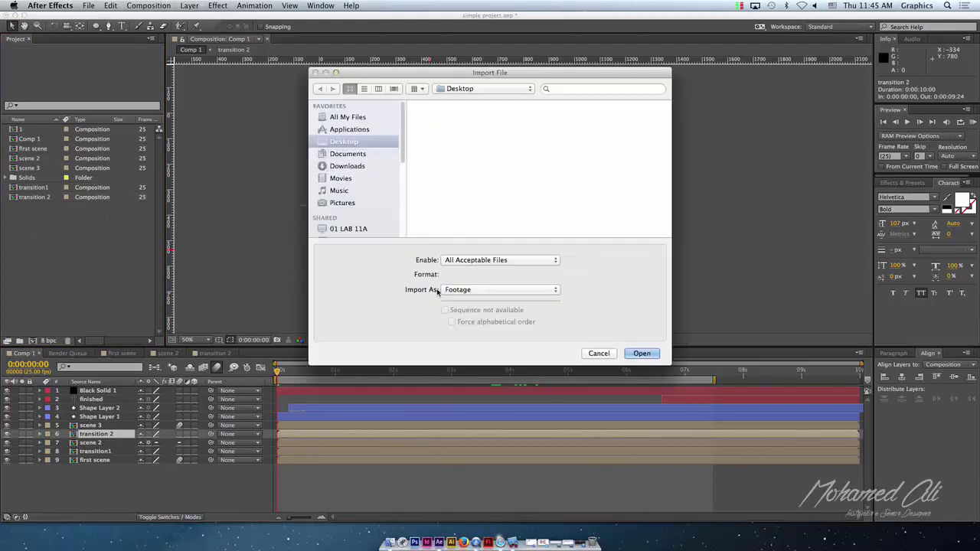
{"action": "left_click", "coordinate": [592, 352]}
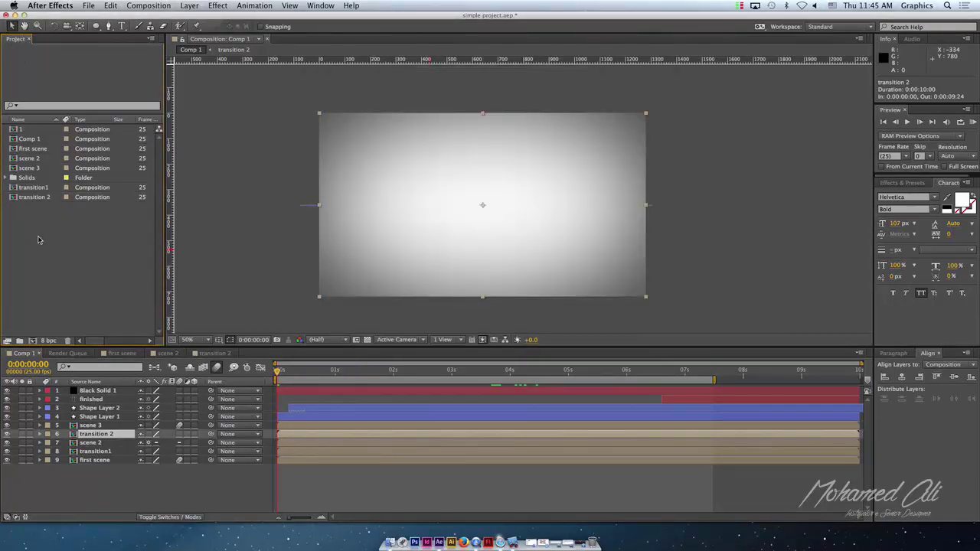
{"action": "left_click", "coordinate": [76, 176]}
{"action": "left_click", "coordinate": [77, 161]}
{"action": "left_click", "coordinate": [58, 256]}
- Import File from the Project panel, search 'mp3', open MP3Player, then cancel without importing
{"action": "right_click", "coordinate": [52, 232]}
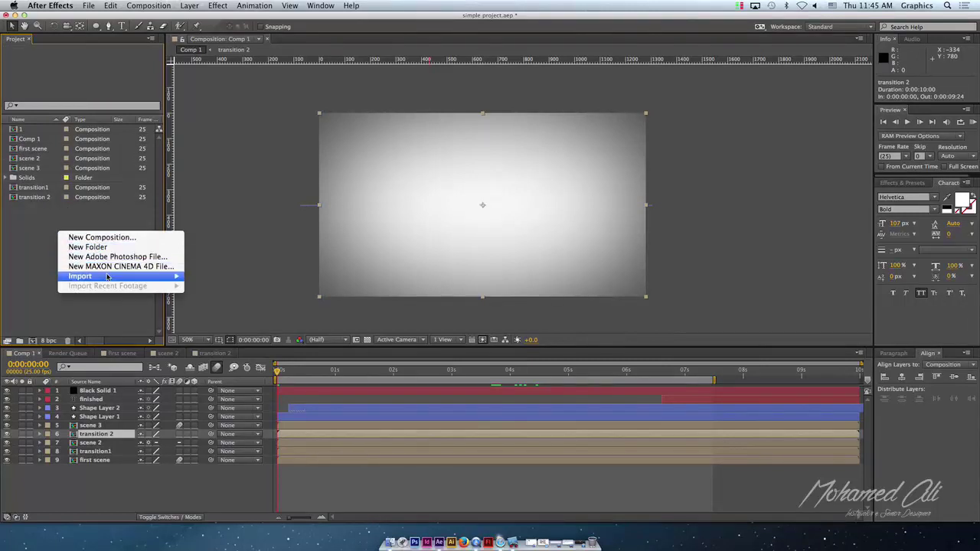
{"action": "mouse_move", "coordinate": [107, 277]}
{"action": "left_click", "coordinate": [228, 276]}
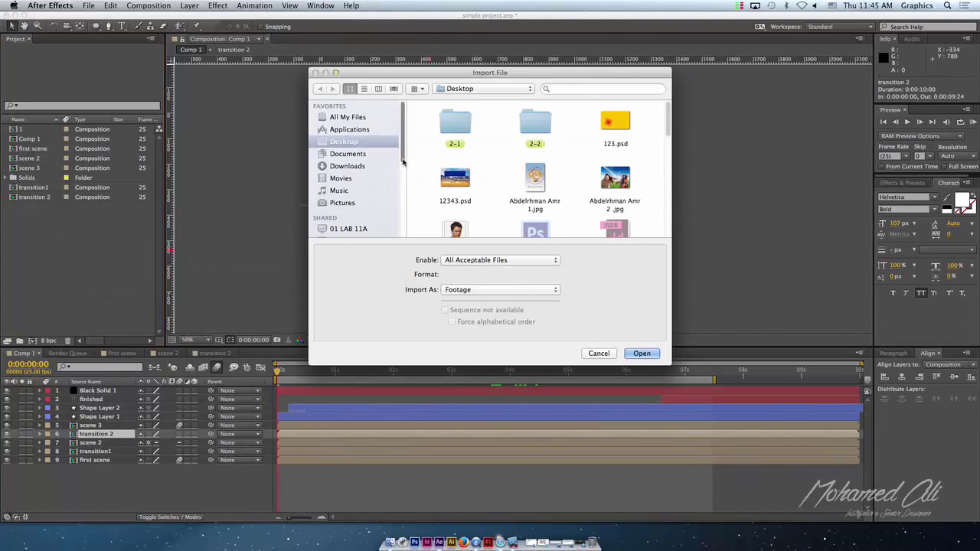
{"action": "left_click_drag", "start_coordinate": [405, 162], "coordinate": [403, 240]}
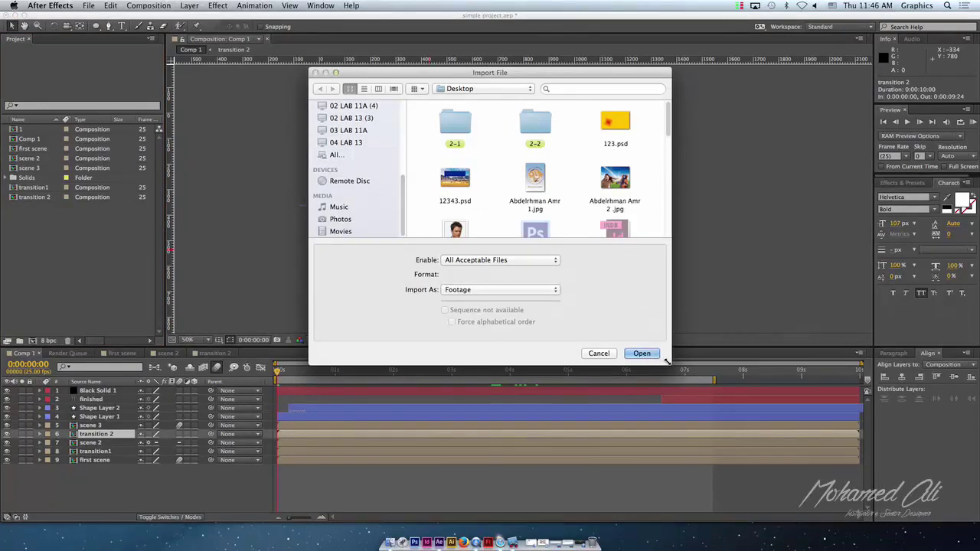
{"action": "left_click_drag", "start_coordinate": [668, 366], "coordinate": [884, 462]}
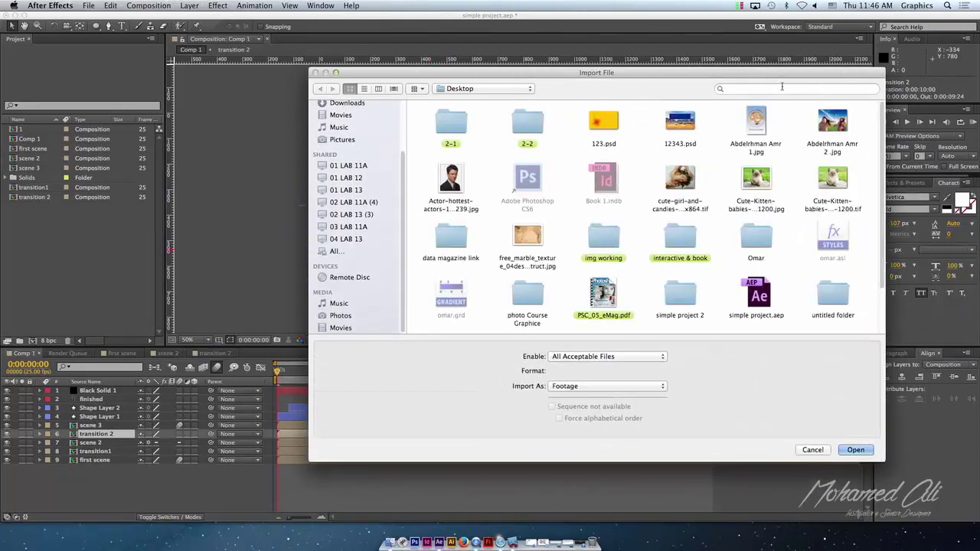
{"action": "type", "text": "mp"}
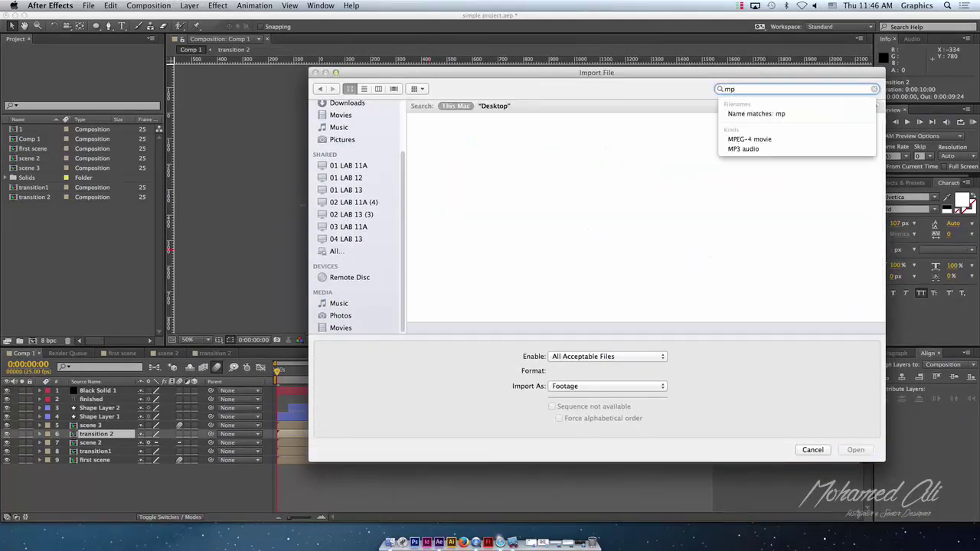
{"action": "type", "text": "3"}
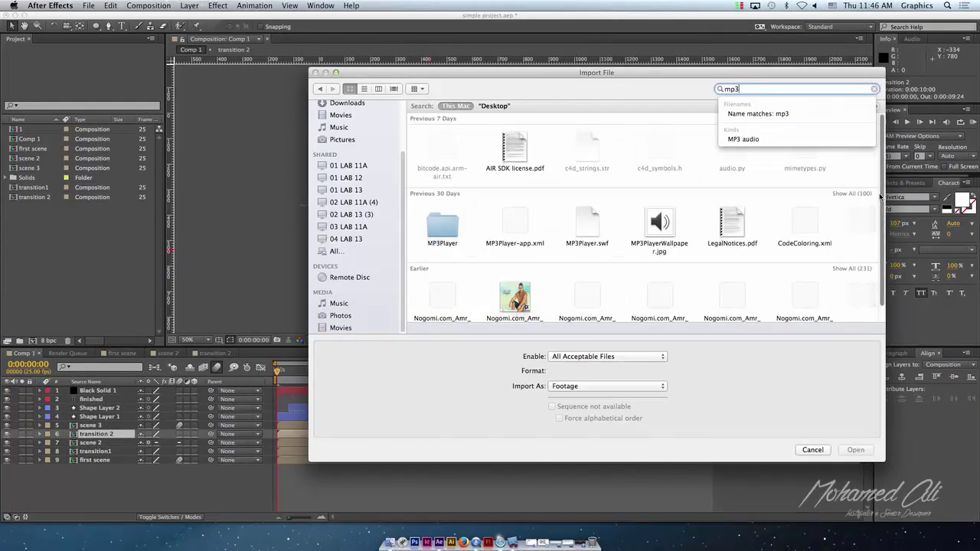
{"action": "left_click_drag", "start_coordinate": [880, 196], "coordinate": [881, 214]}
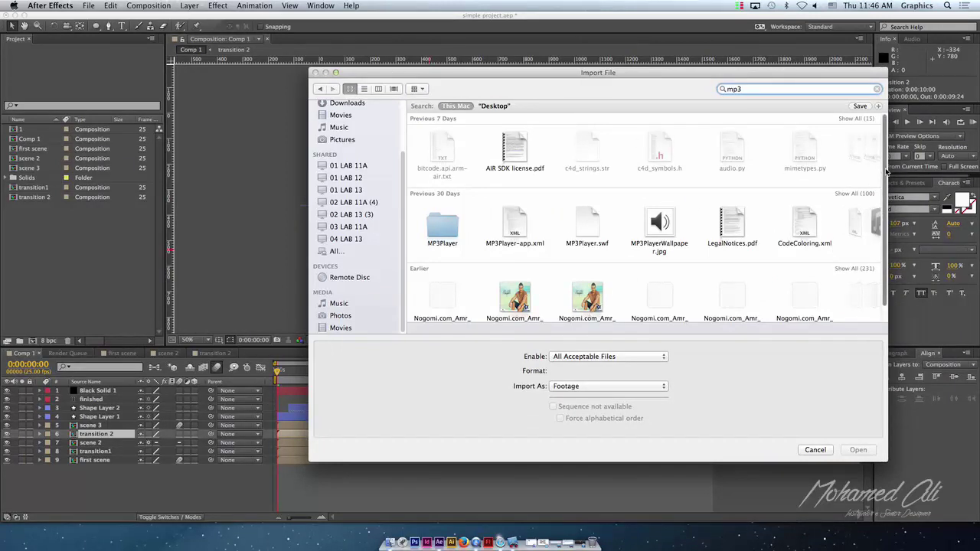
{"action": "scroll", "coordinate": [861, 230], "scroll_direction": "down", "scroll_amount": 1}
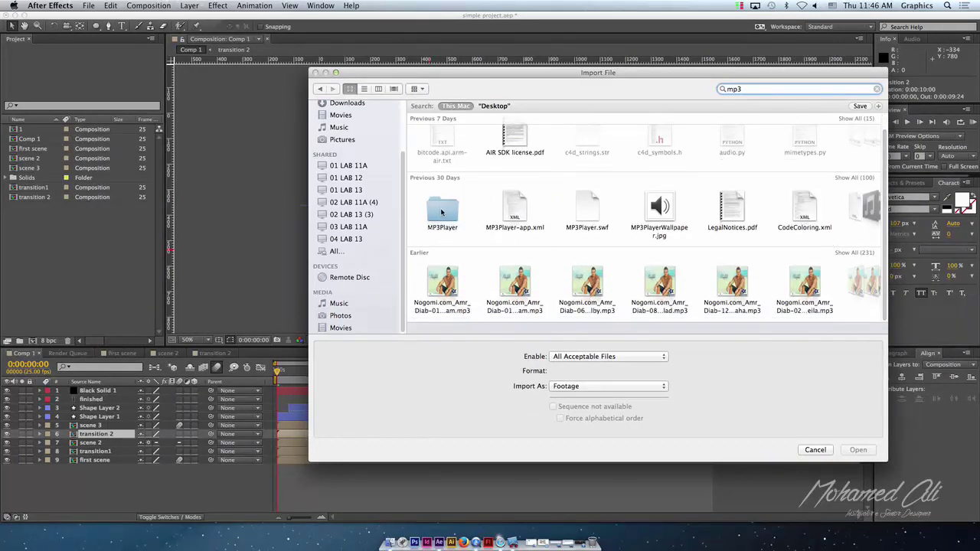
{"action": "double_click", "coordinate": [441, 212]}
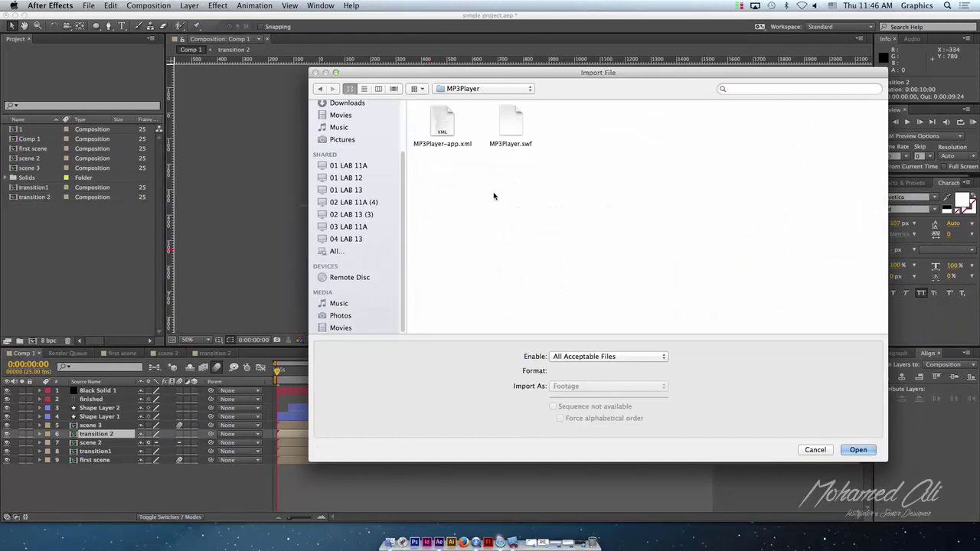
{"action": "left_click", "coordinate": [813, 450]}
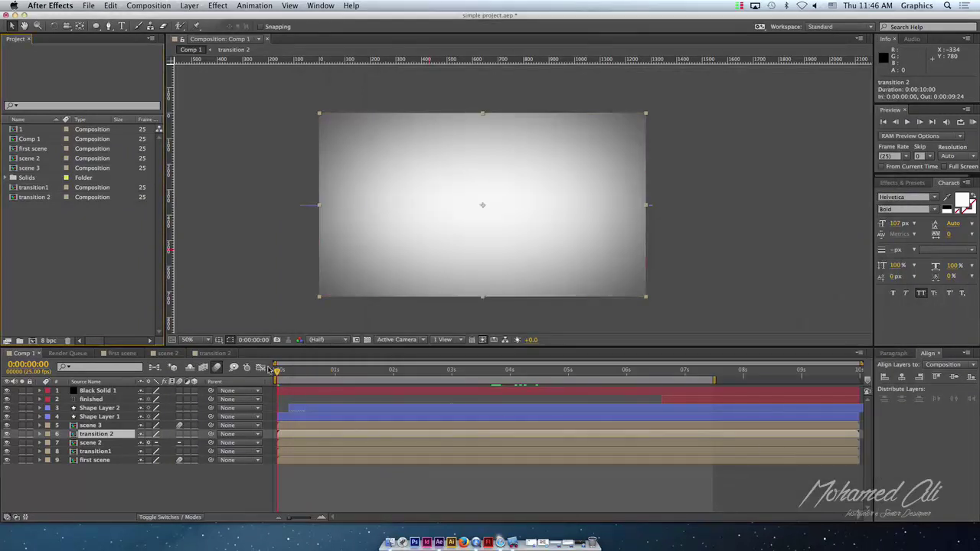
- Scrub the timeline through to the FINISHED frame, then save the project
{"action": "mouse_move", "coordinate": [277, 373]}
{"action": "left_mouse_down"}
{"action": "mouse_move", "coordinate": [706, 358]}
{"action": "mouse_move", "coordinate": [279, 370]}
{"action": "left_mouse_up"}
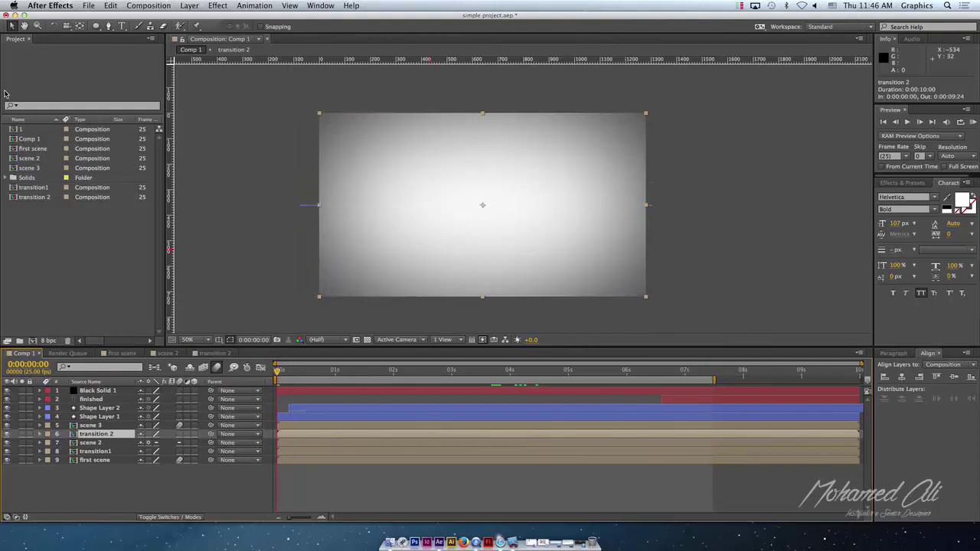
{"action": "left_click", "coordinate": [90, 6]}
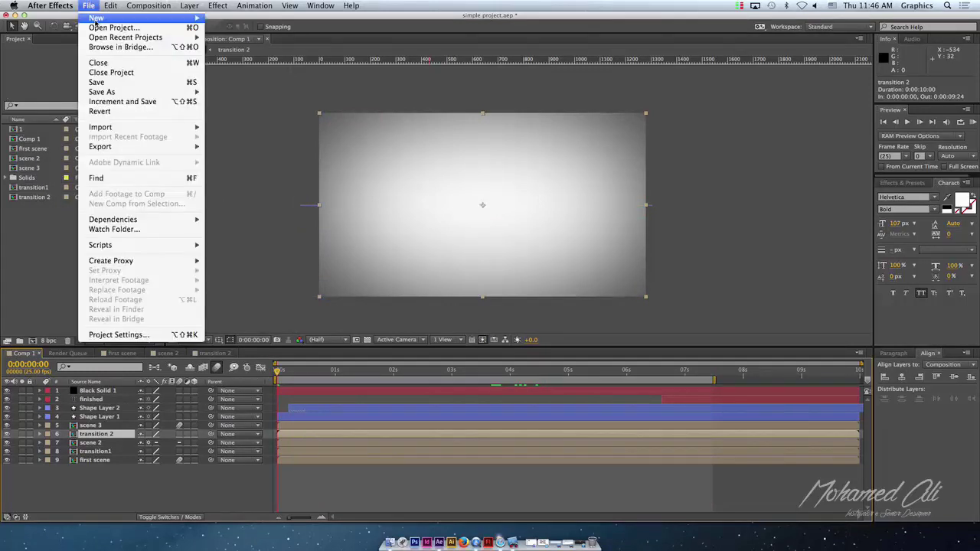
{"action": "left_click", "coordinate": [99, 86]}
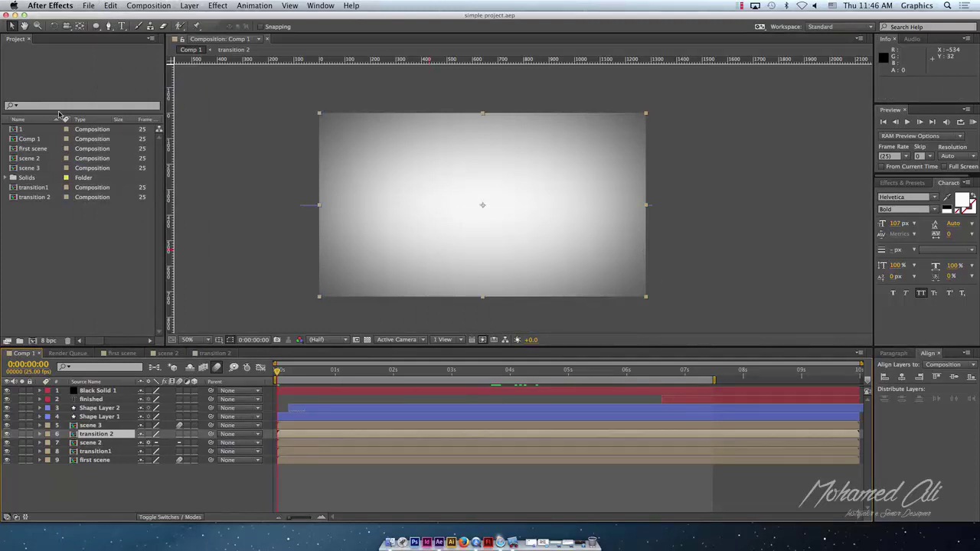
- Look over the File menu, dismiss it, and bring up the Composition menu
{"action": "left_click", "coordinate": [97, 5]}
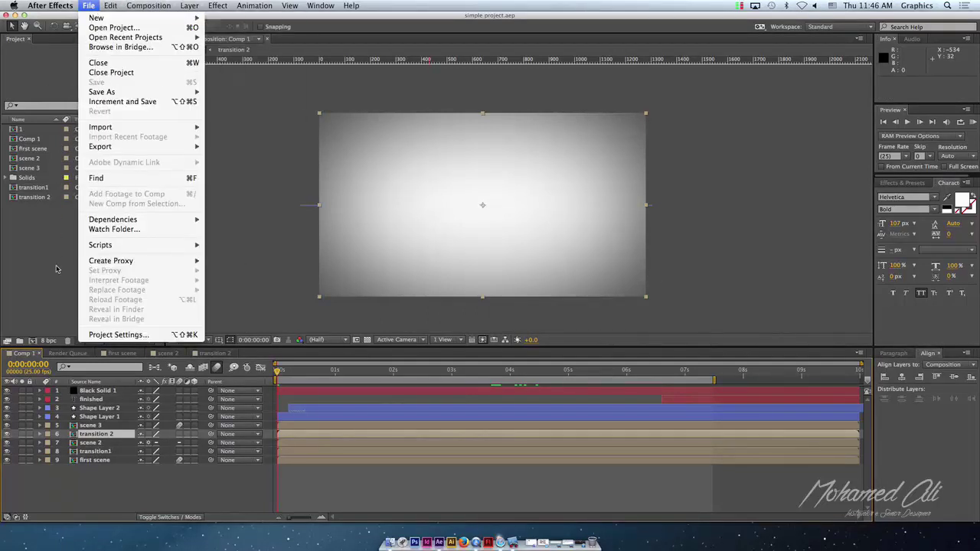
{"action": "left_click", "coordinate": [25, 291]}
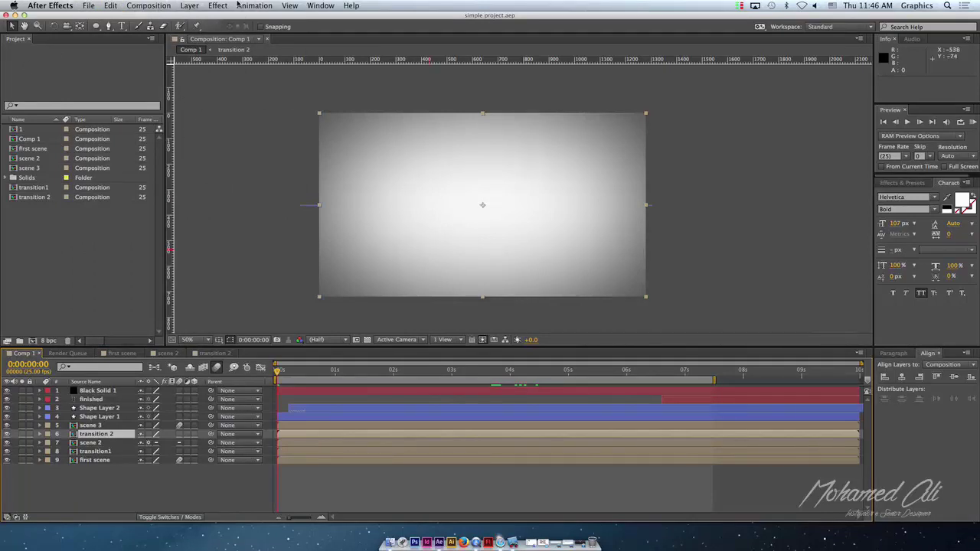
{"action": "left_click", "coordinate": [149, 6]}
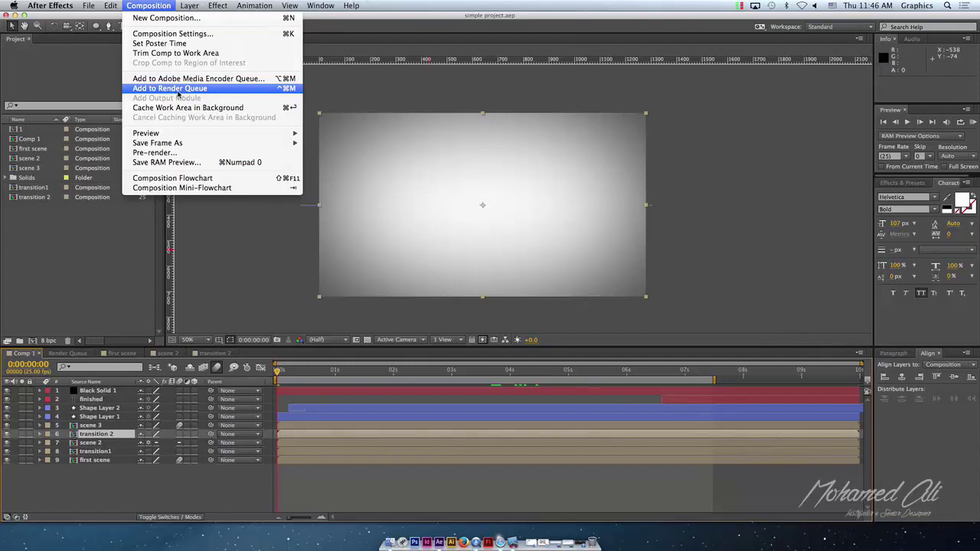
- Add Comp 1 to the Render Queue and pick FLV as its output module
{"action": "left_click", "coordinate": [160, 91]}
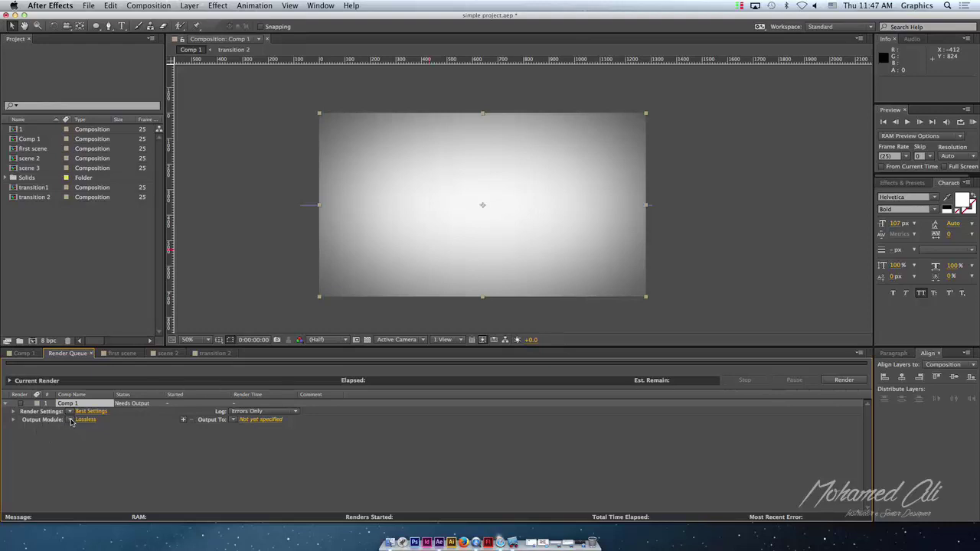
{"action": "left_click", "coordinate": [70, 421]}
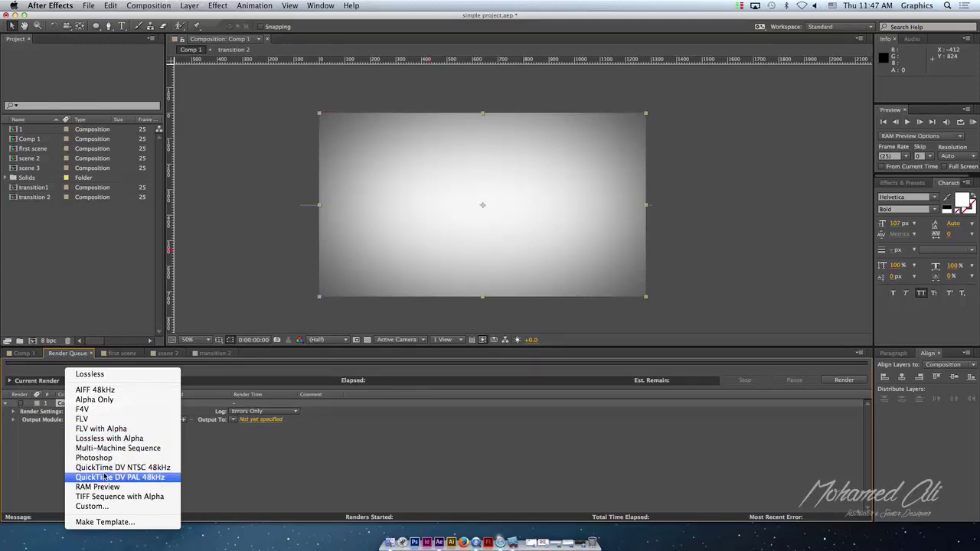
{"action": "left_click", "coordinate": [94, 419]}
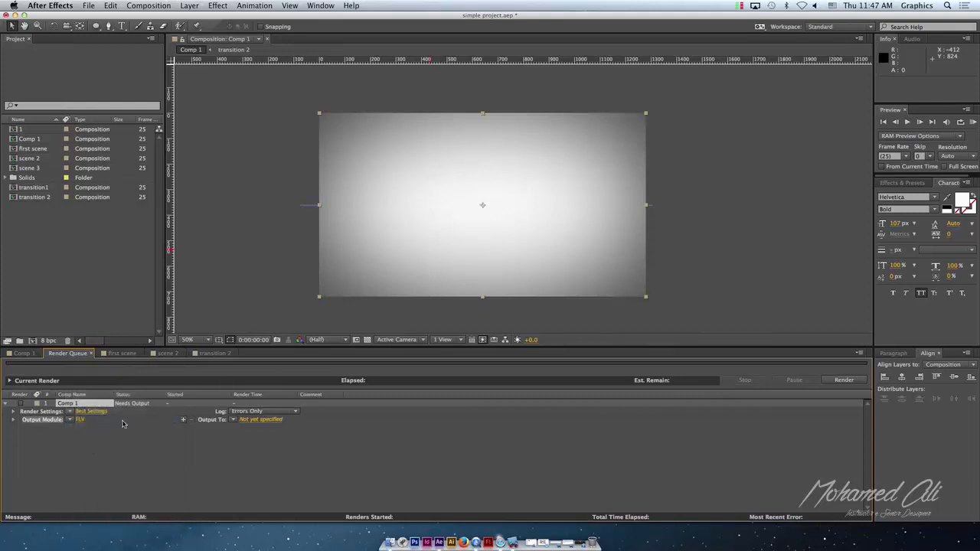
- Output Comp 1.flv into the simple project 2 folder and start the render
{"action": "left_click", "coordinate": [257, 421]}
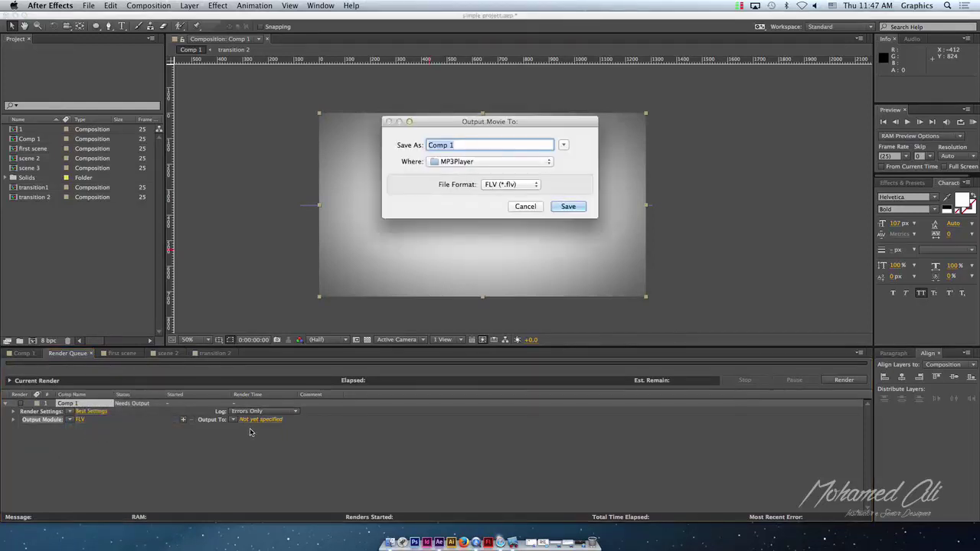
{"action": "left_click", "coordinate": [563, 145]}
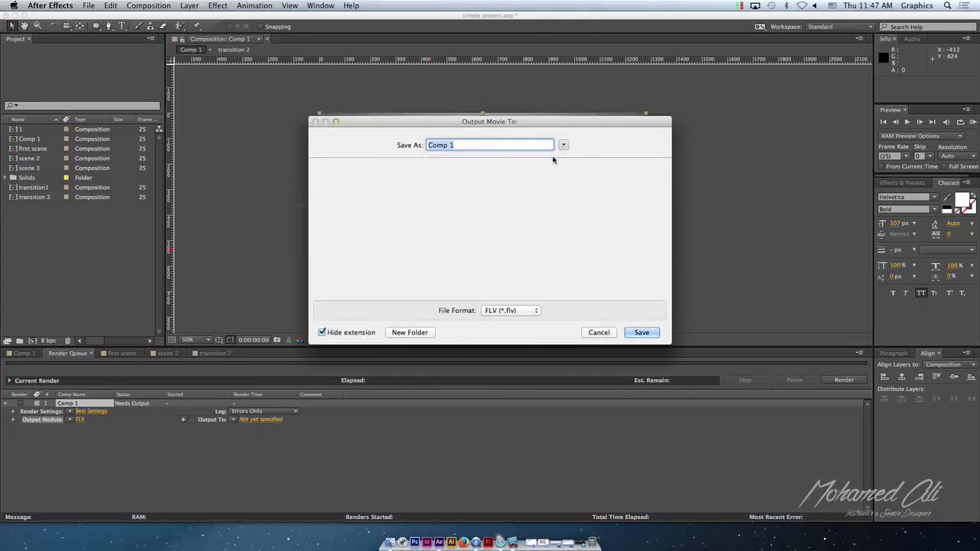
{"action": "left_click", "coordinate": [343, 209]}
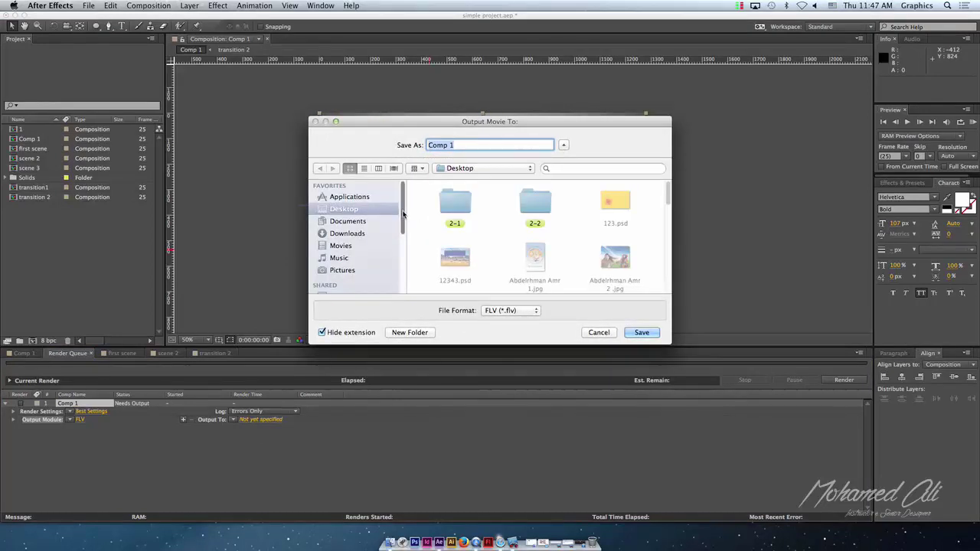
{"action": "scroll", "coordinate": [404, 211], "scroll_direction": "down", "scroll_amount": 2}
{"action": "scroll", "coordinate": [403, 207], "scroll_direction": "down", "scroll_amount": 2}
{"action": "scroll", "coordinate": [403, 201], "scroll_direction": "up", "scroll_amount": 4}
{"action": "left_click_drag", "start_coordinate": [670, 195], "coordinate": [665, 282]}
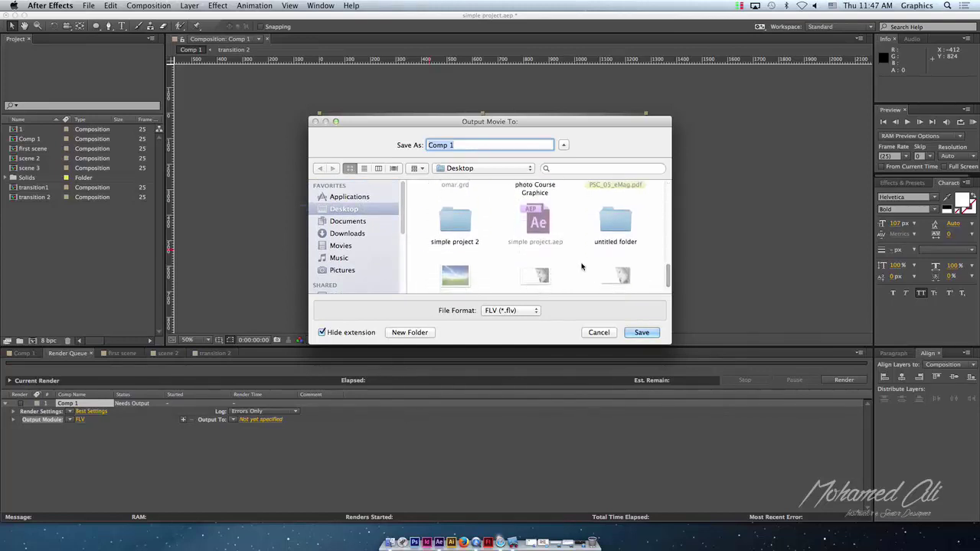
{"action": "double_click", "coordinate": [454, 230]}
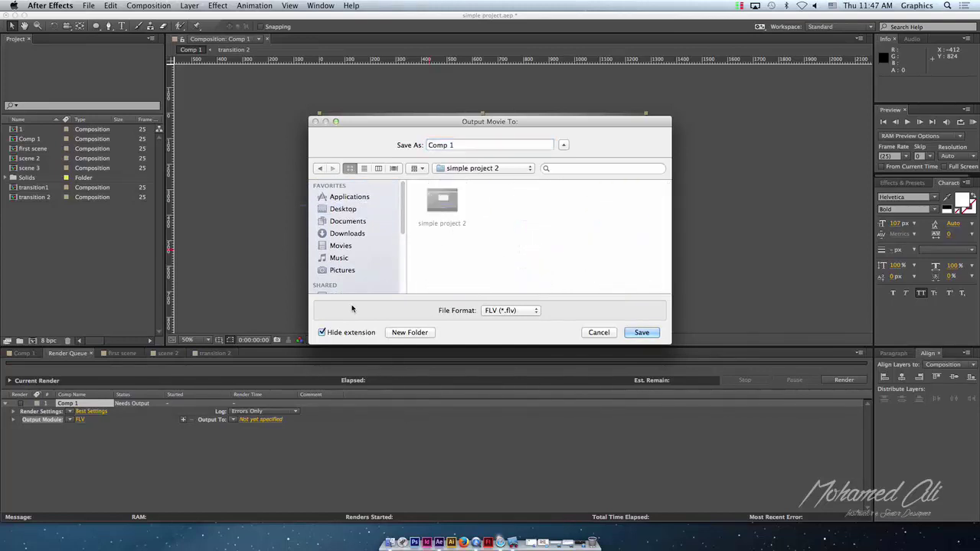
{"action": "left_click", "coordinate": [640, 332]}
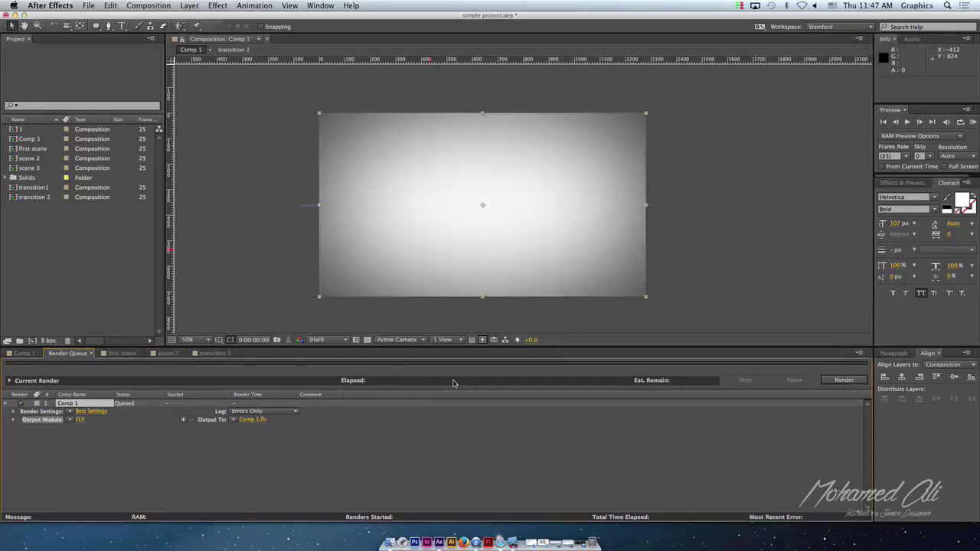
{"action": "left_click", "coordinate": [842, 380]}
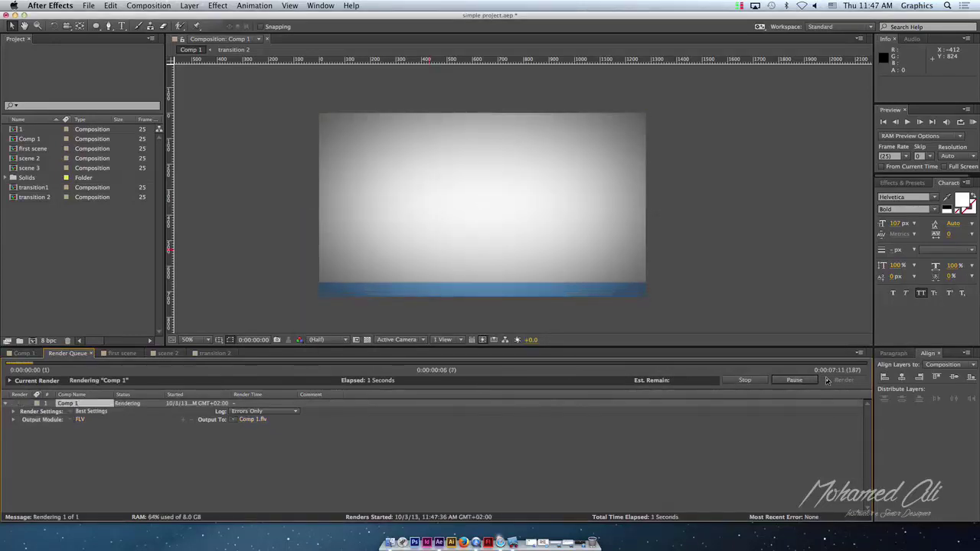